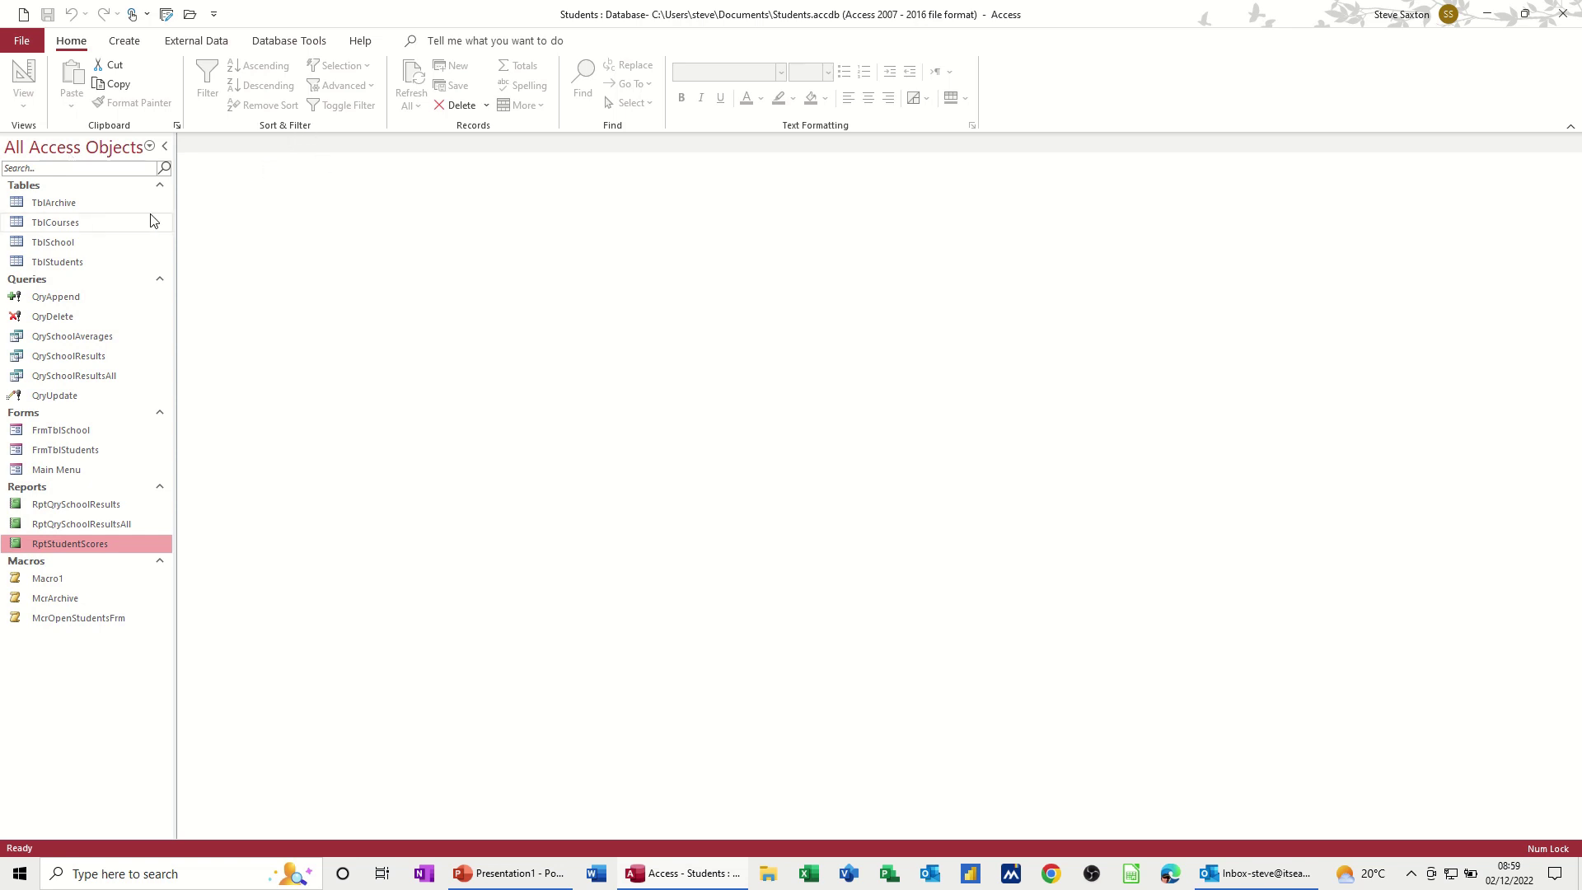
Step: Review the TblCourses records, close the table, and bring up the Create ribbon commands
click(68, 226)
double_click(67, 224)
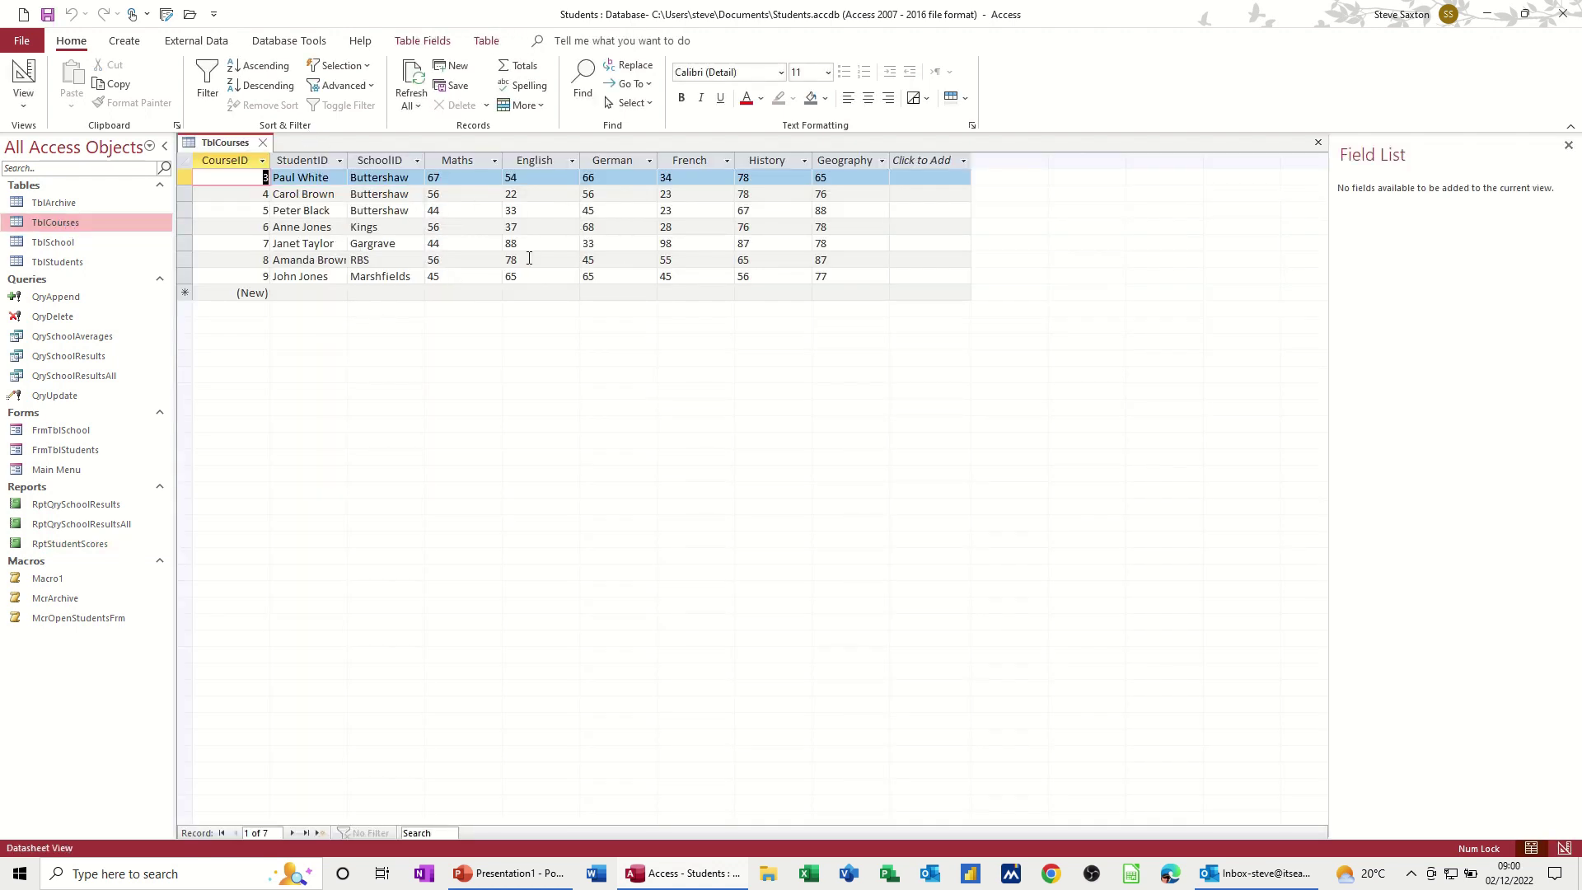
click(264, 146)
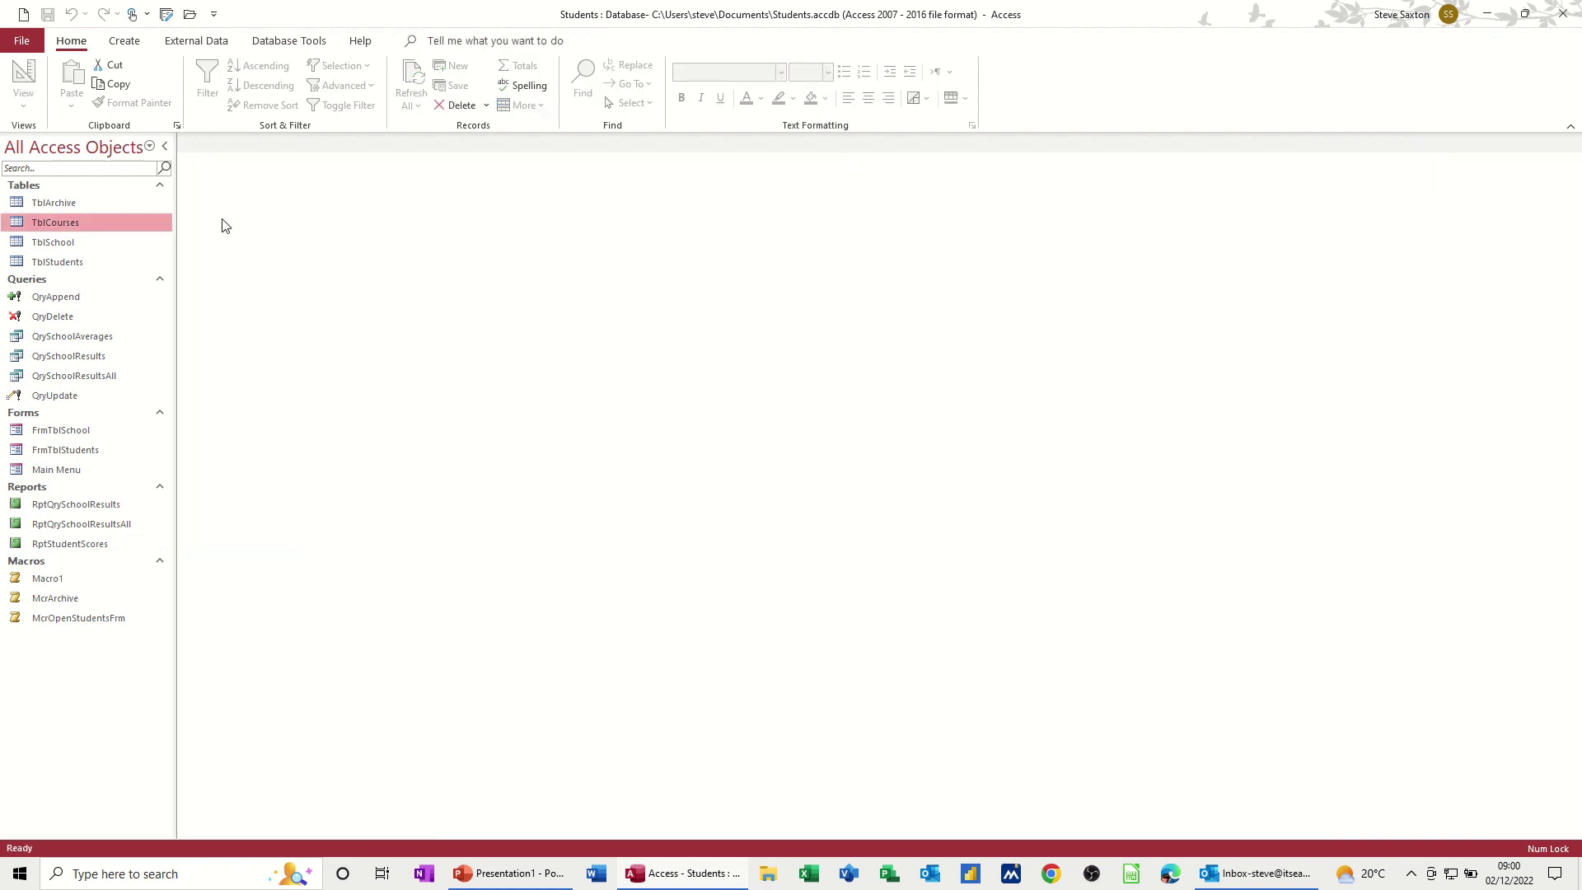
click(126, 46)
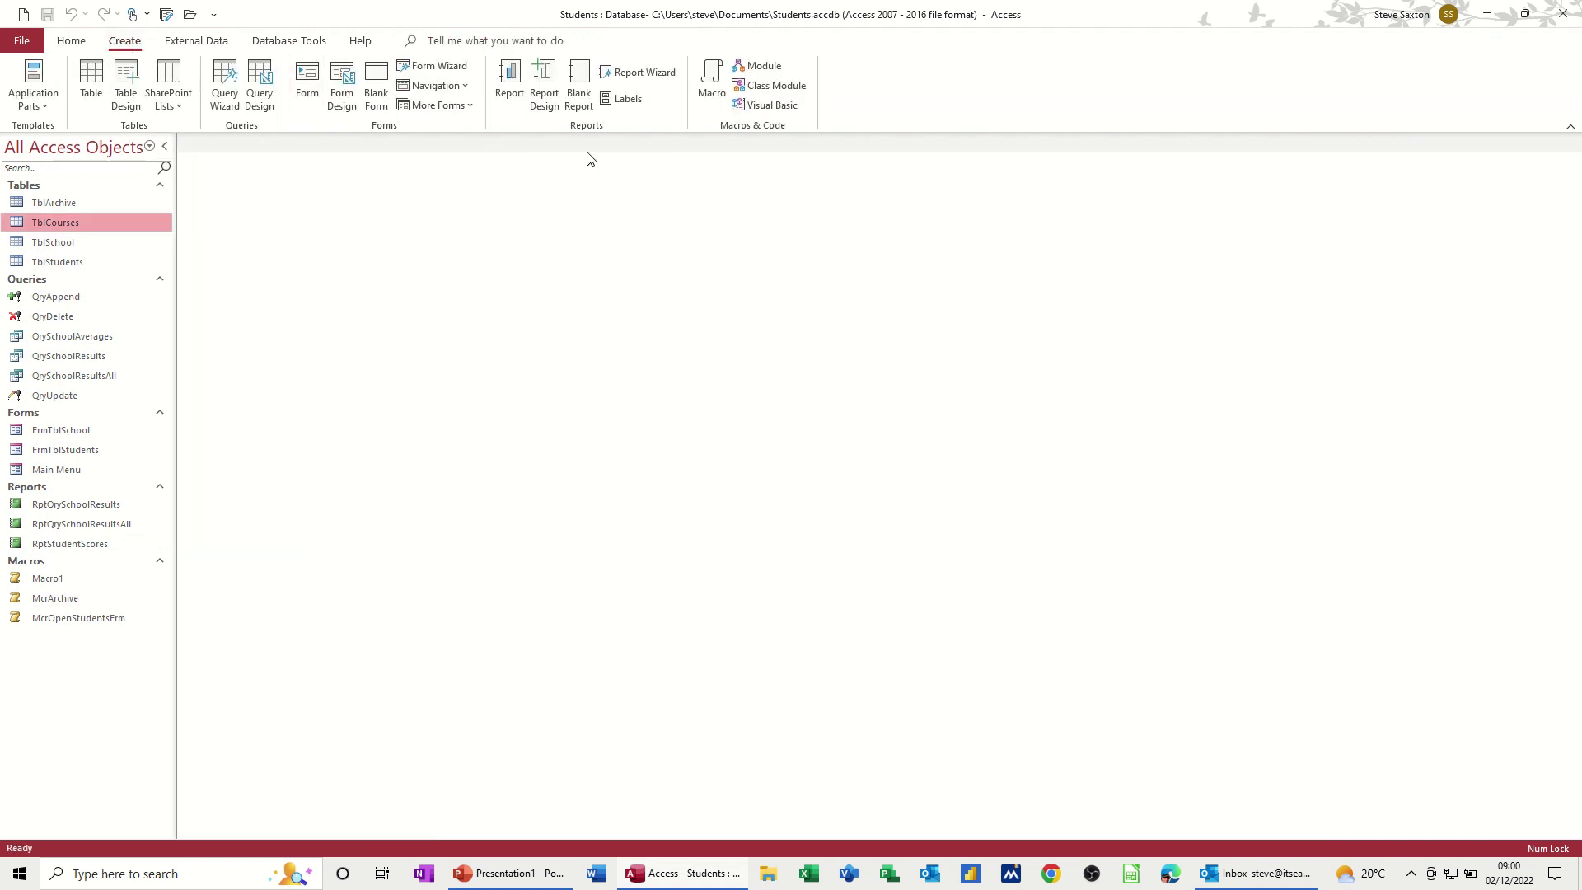
Step: Start a blank macro and add the EMailDatabaseObject action from Data Import/Export
click(712, 82)
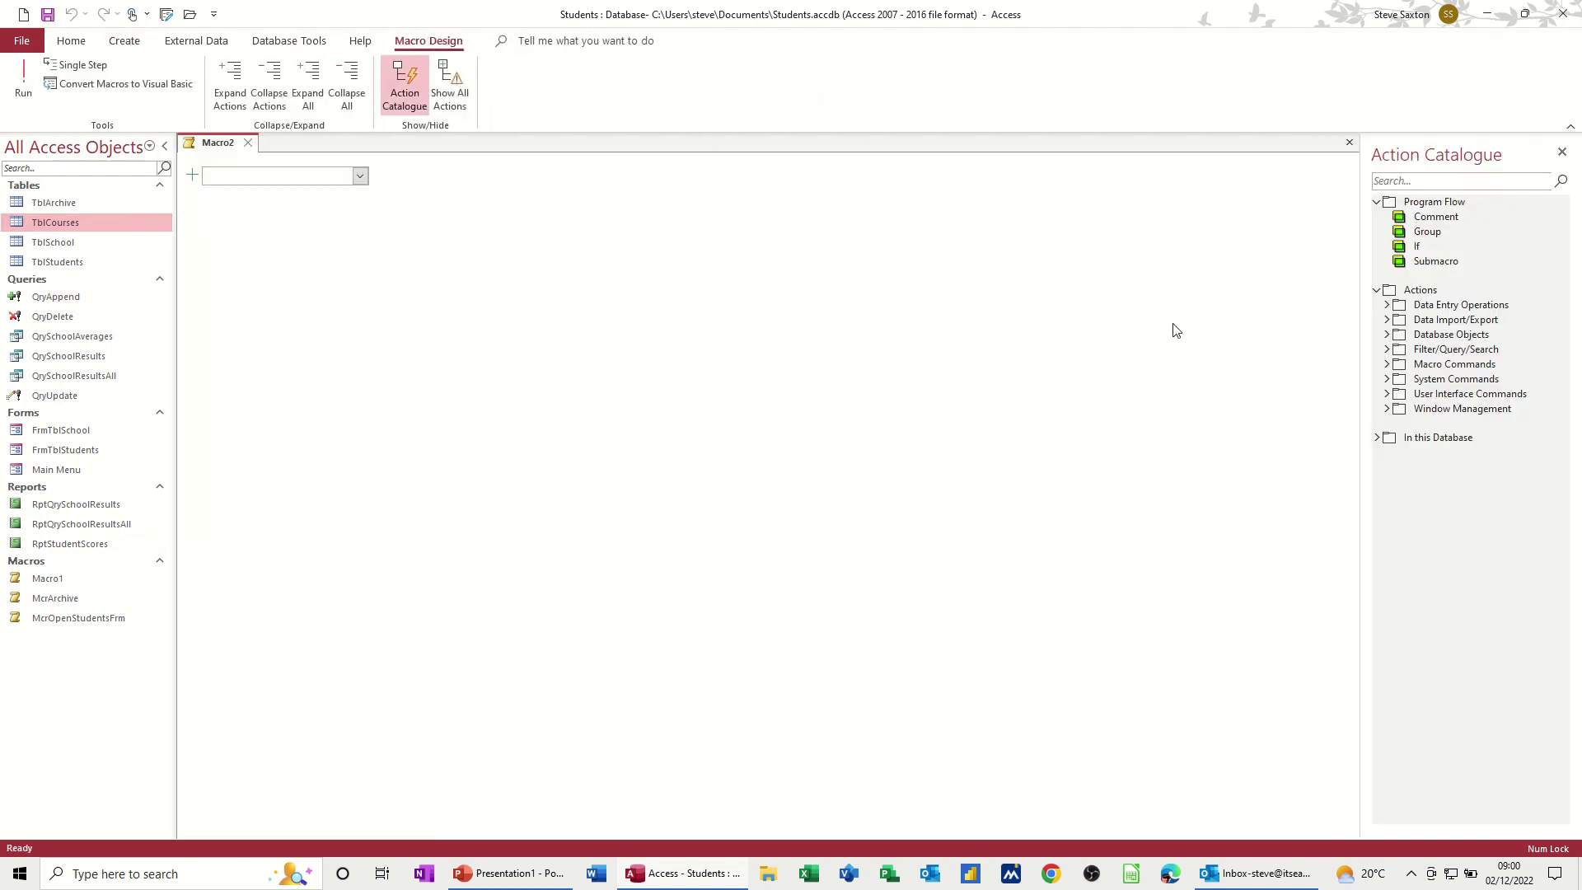
click(1388, 322)
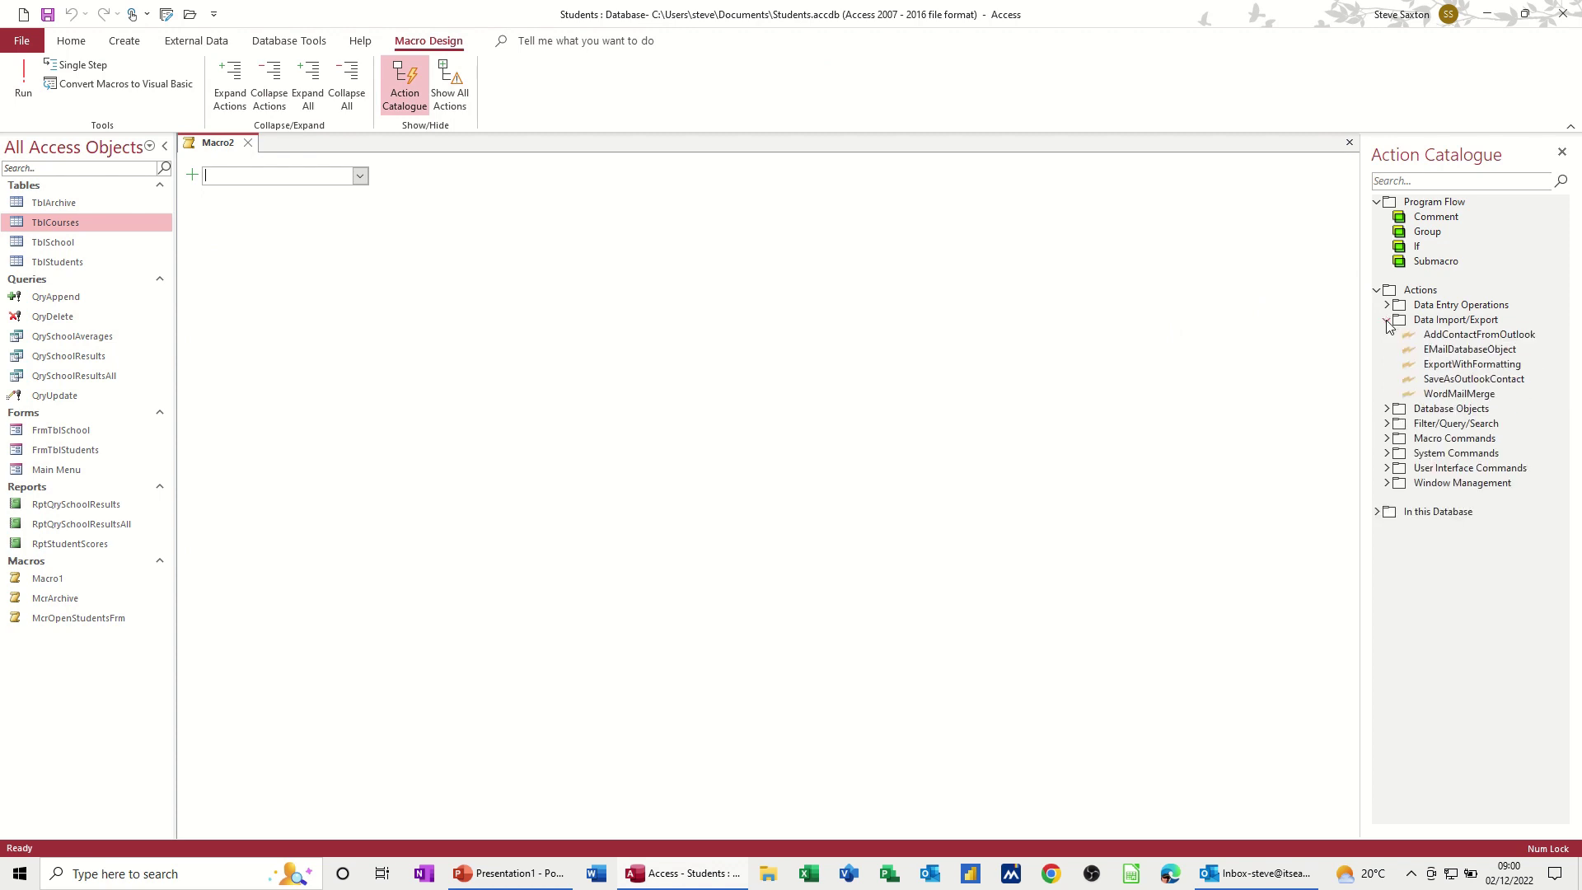
click(1439, 353)
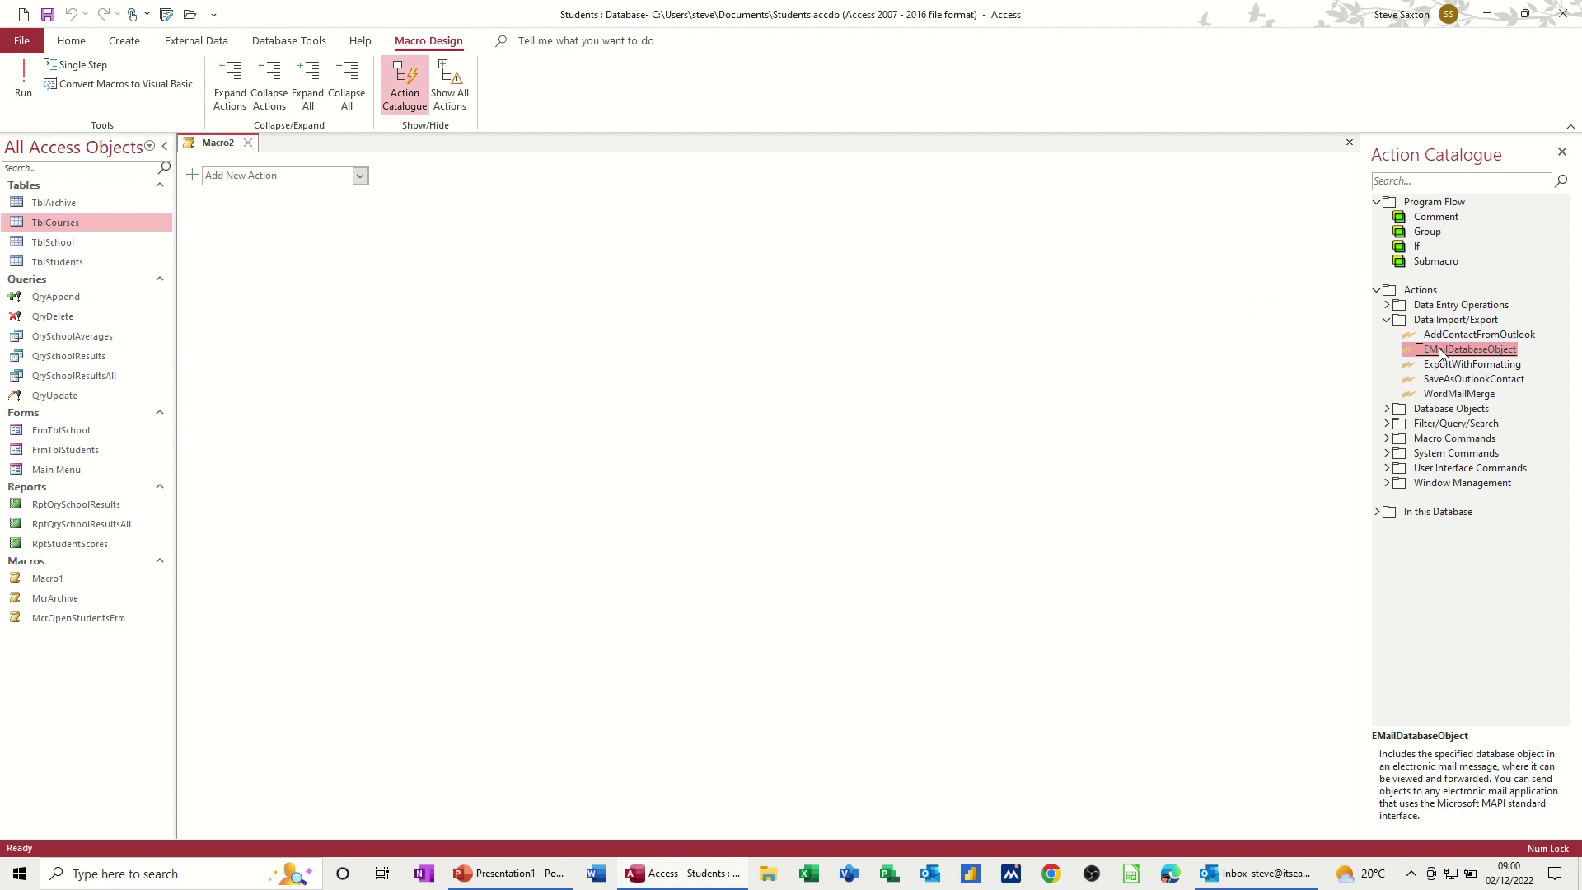
double_click(1439, 354)
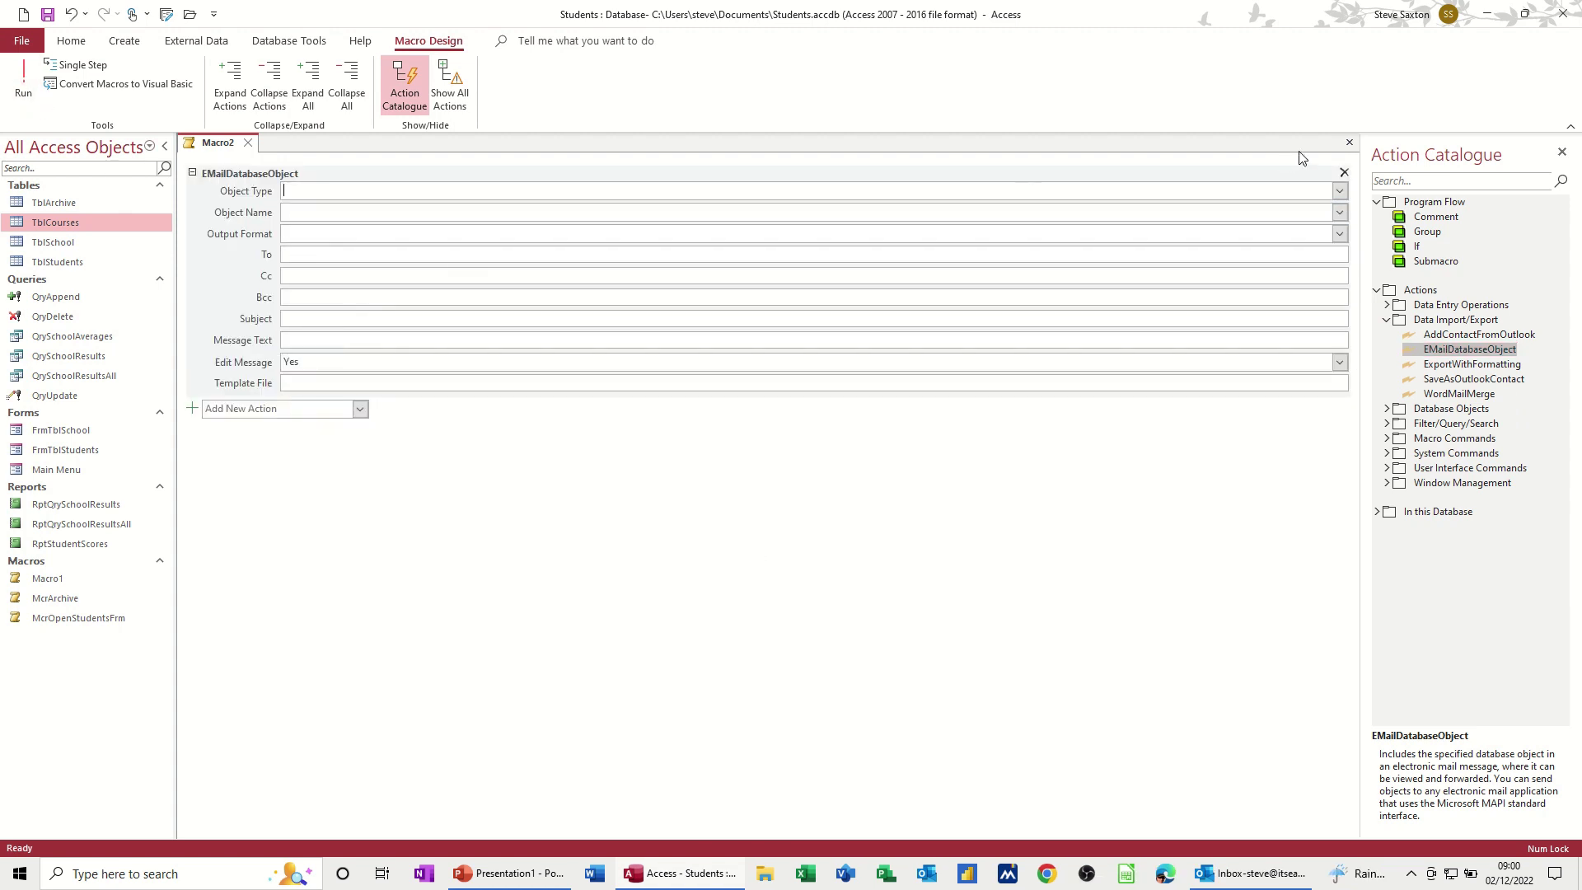
Step: Set the email action to send the TblCourses table in PDF Format (*.pdf)
click(1340, 190)
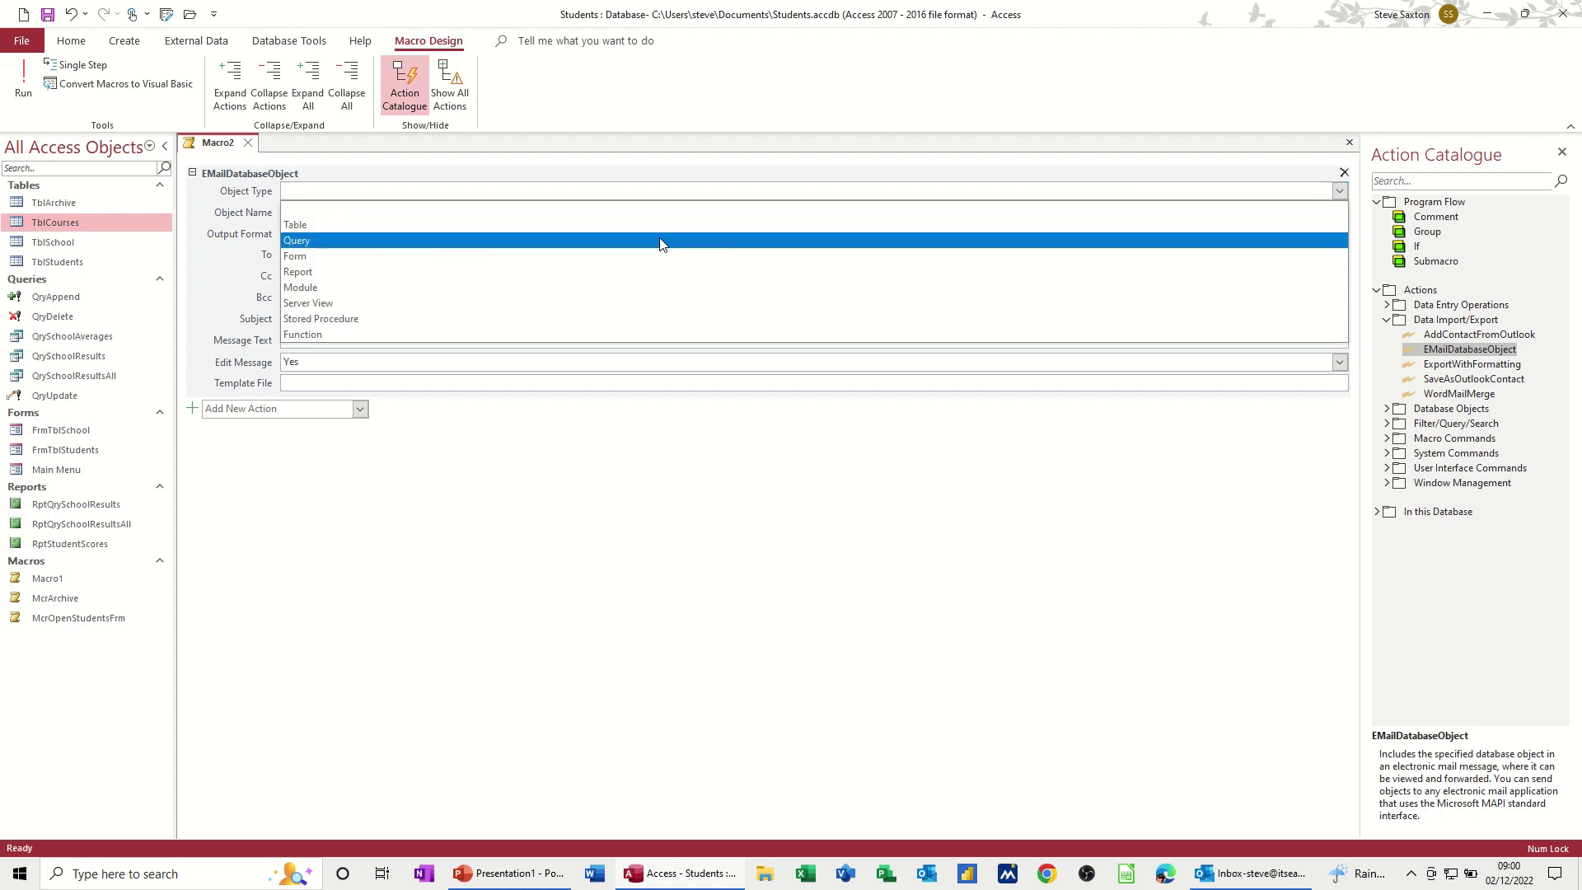
click(600, 225)
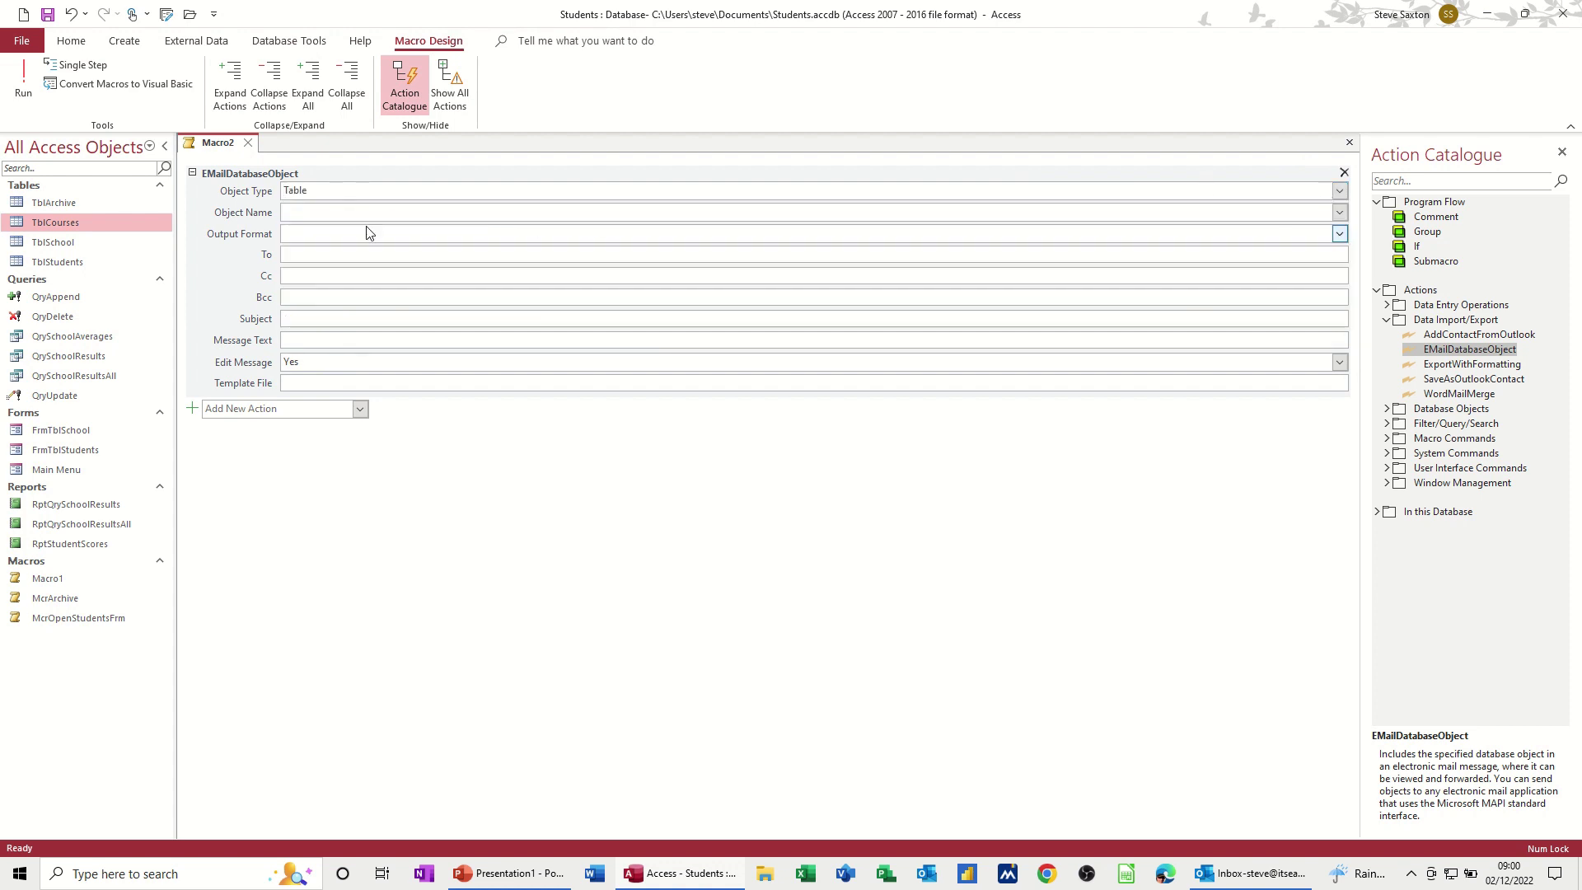
click(1339, 212)
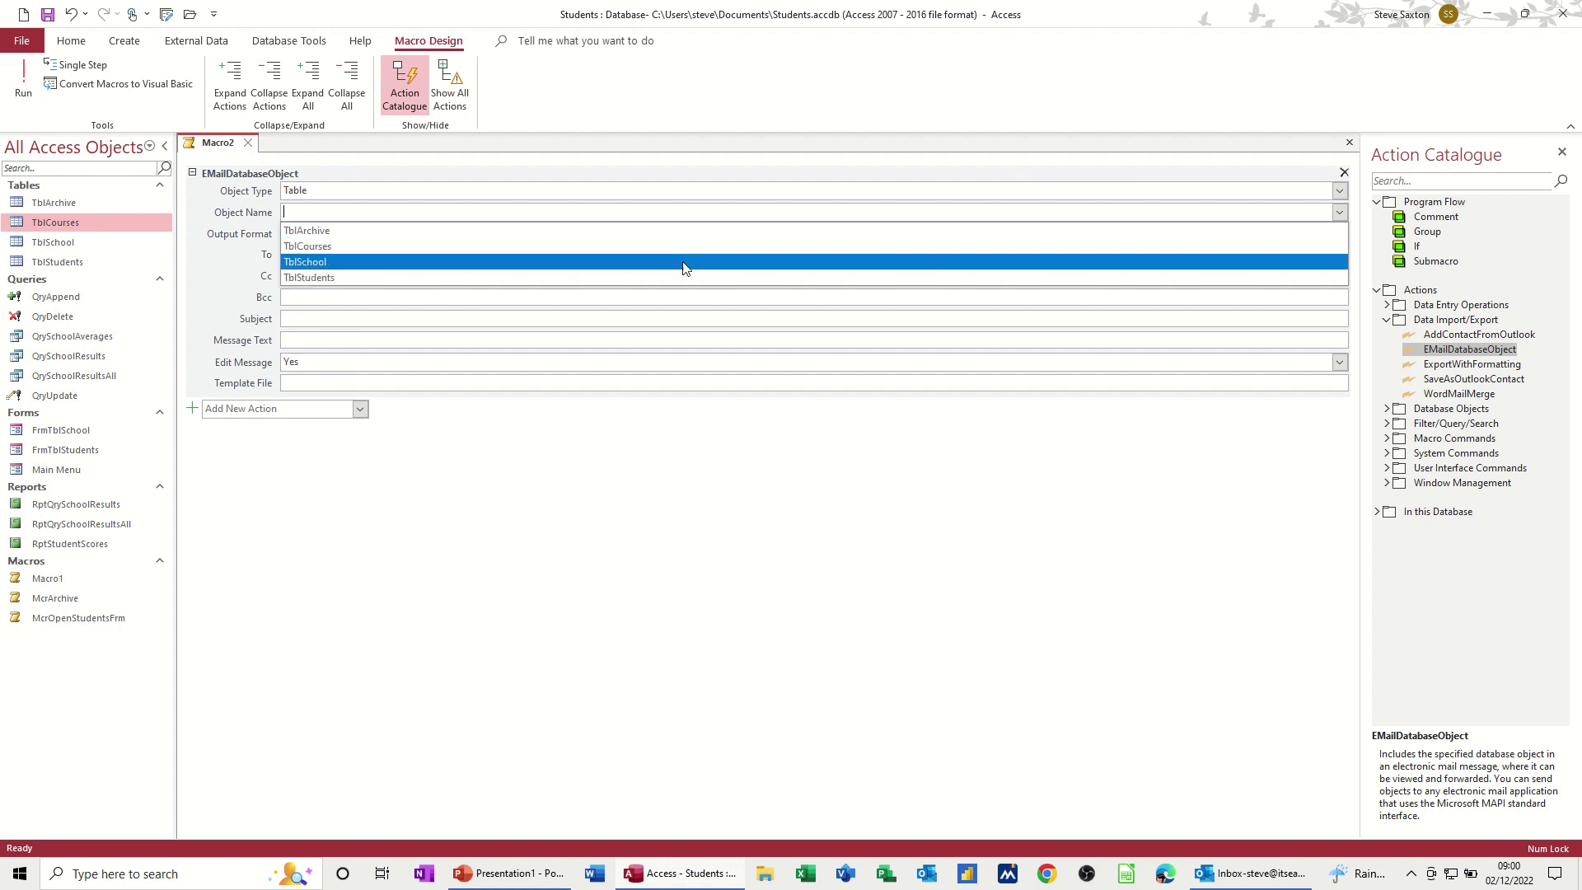
click(396, 247)
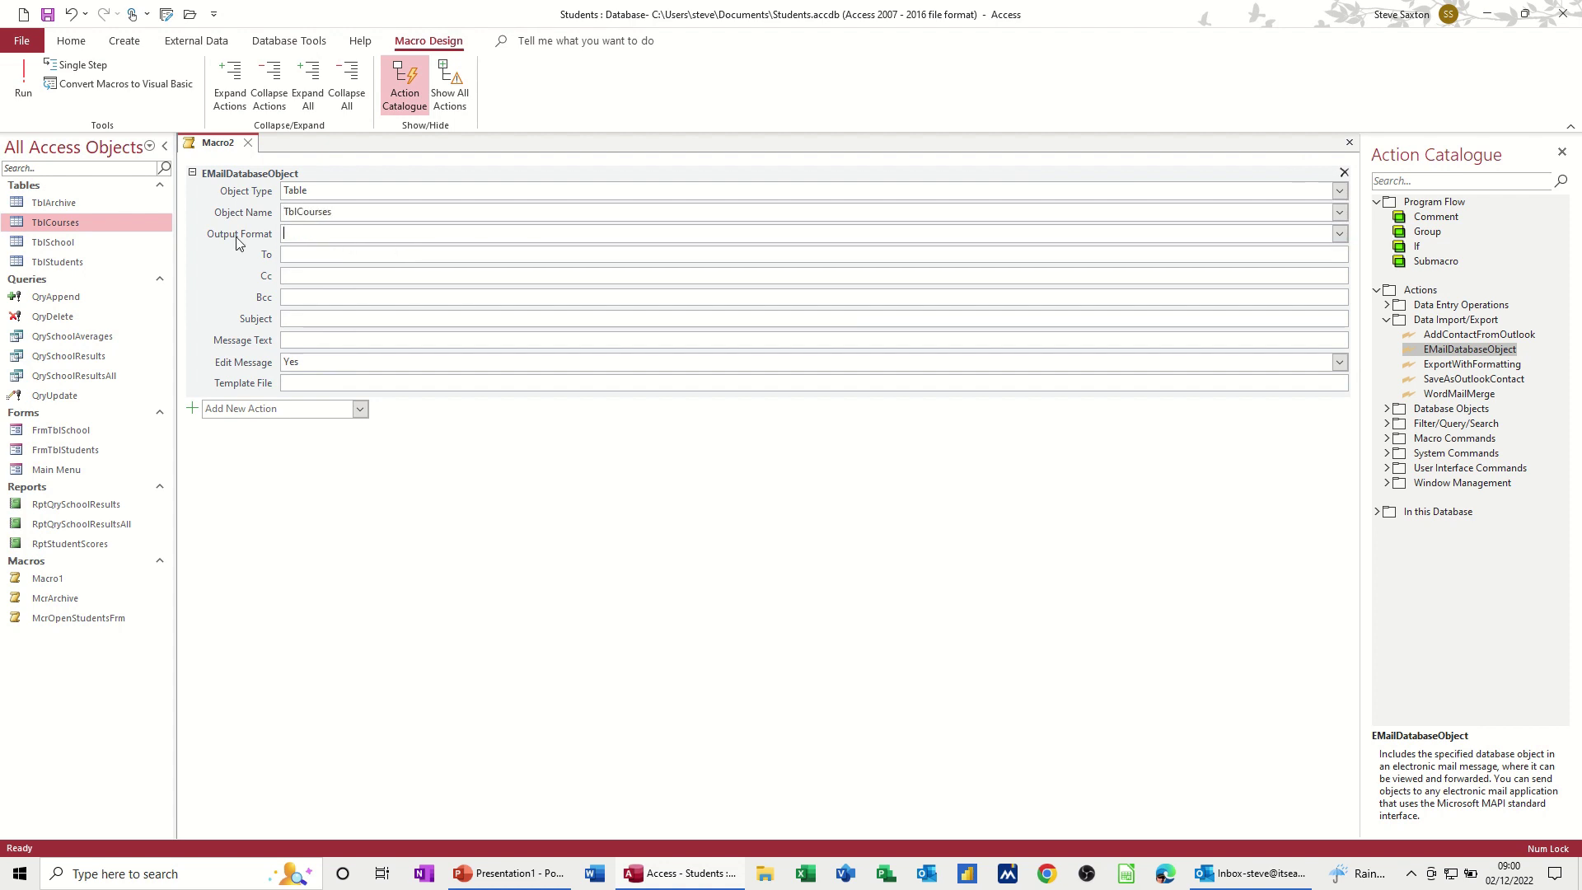
click(1339, 234)
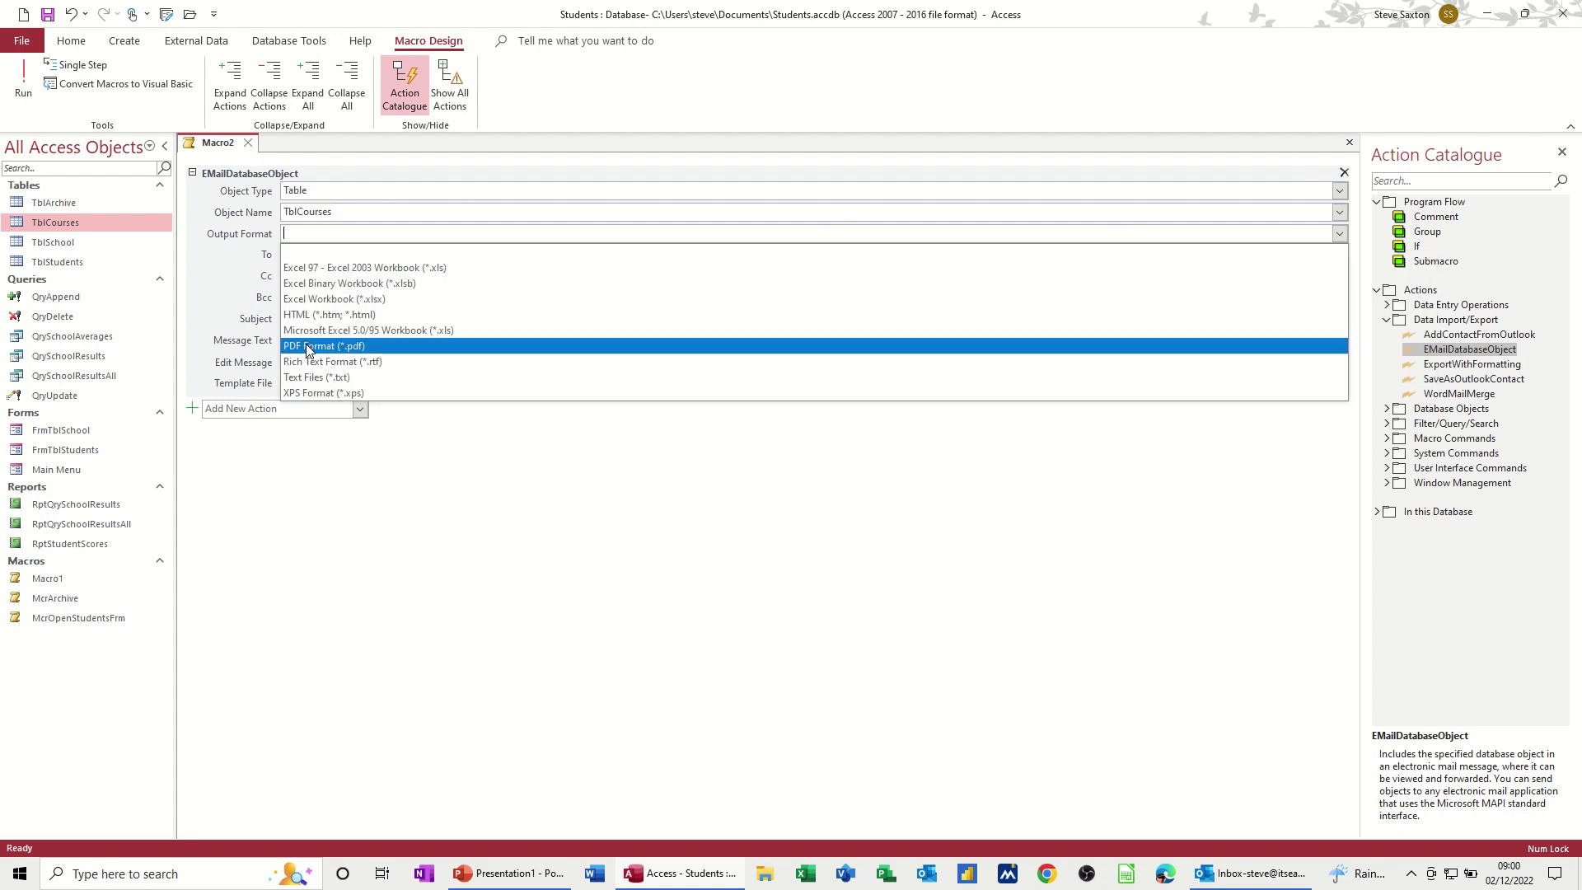
click(307, 349)
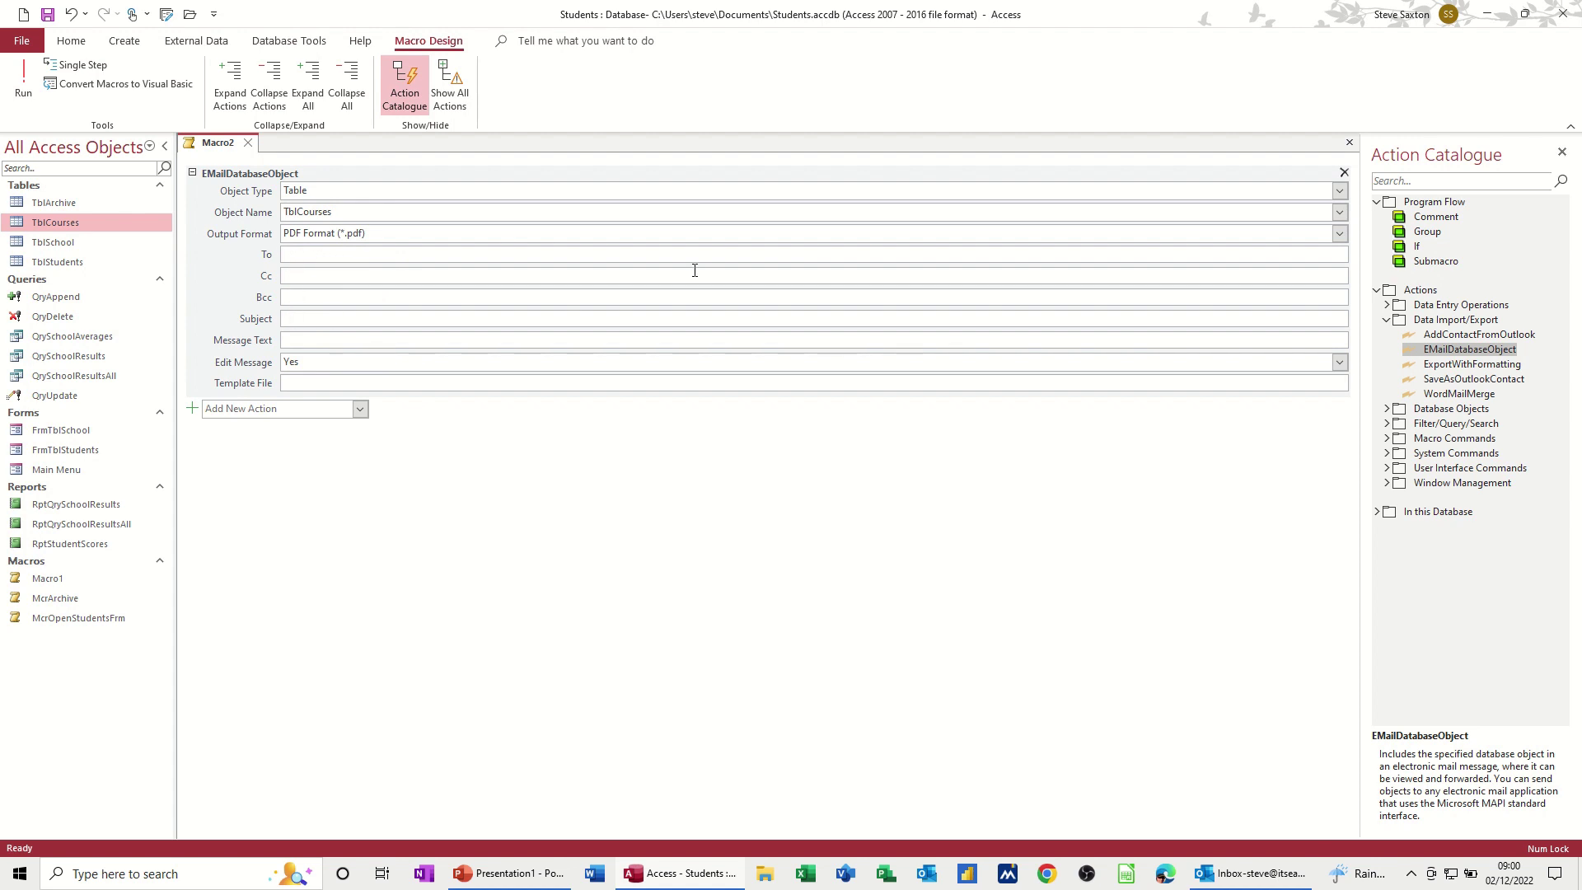
Step: Give the email subject 'Course Lists' and message 'Here are the courses', then save the macro
text(C)
click(319, 317)
key(BackSpace)
text(Here are the courses)
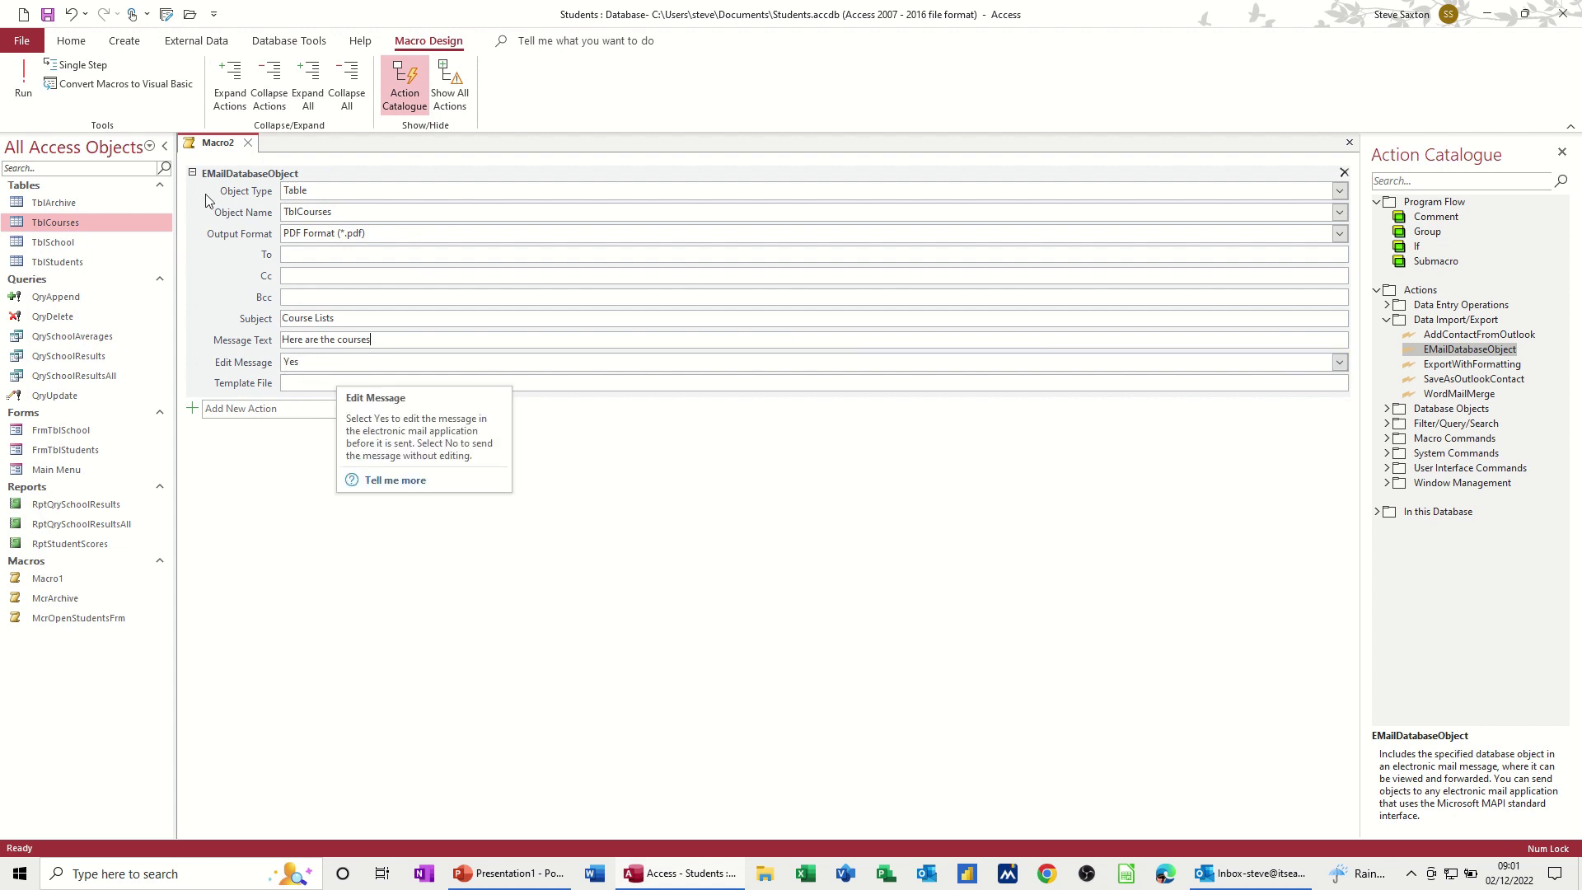
click(48, 14)
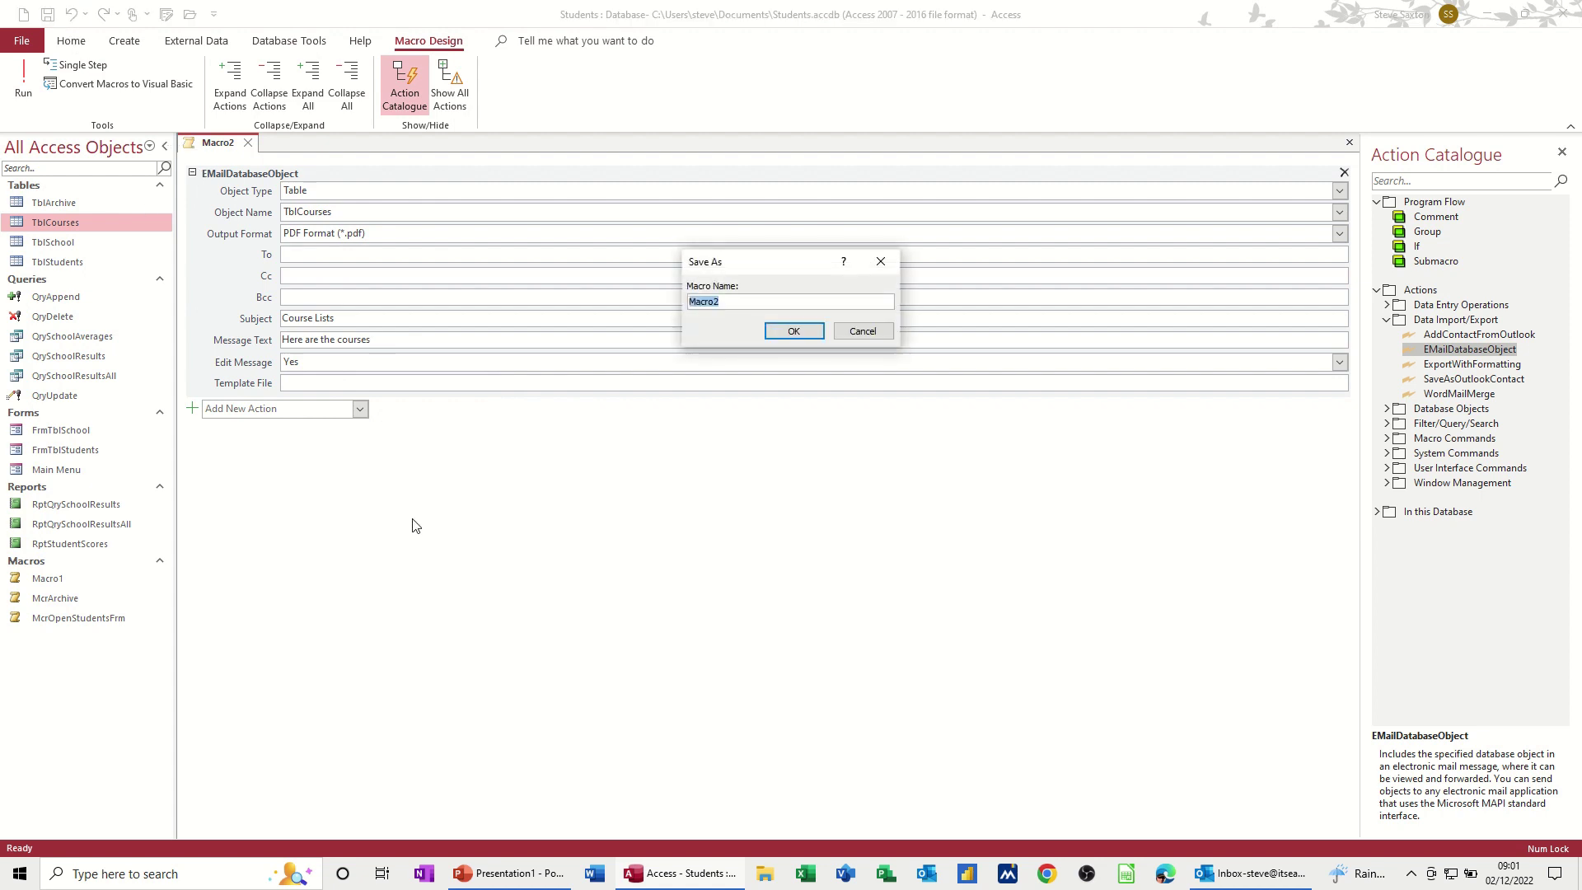
Step: Name the macro McrEmailOne and confirm the save
text(McrE)
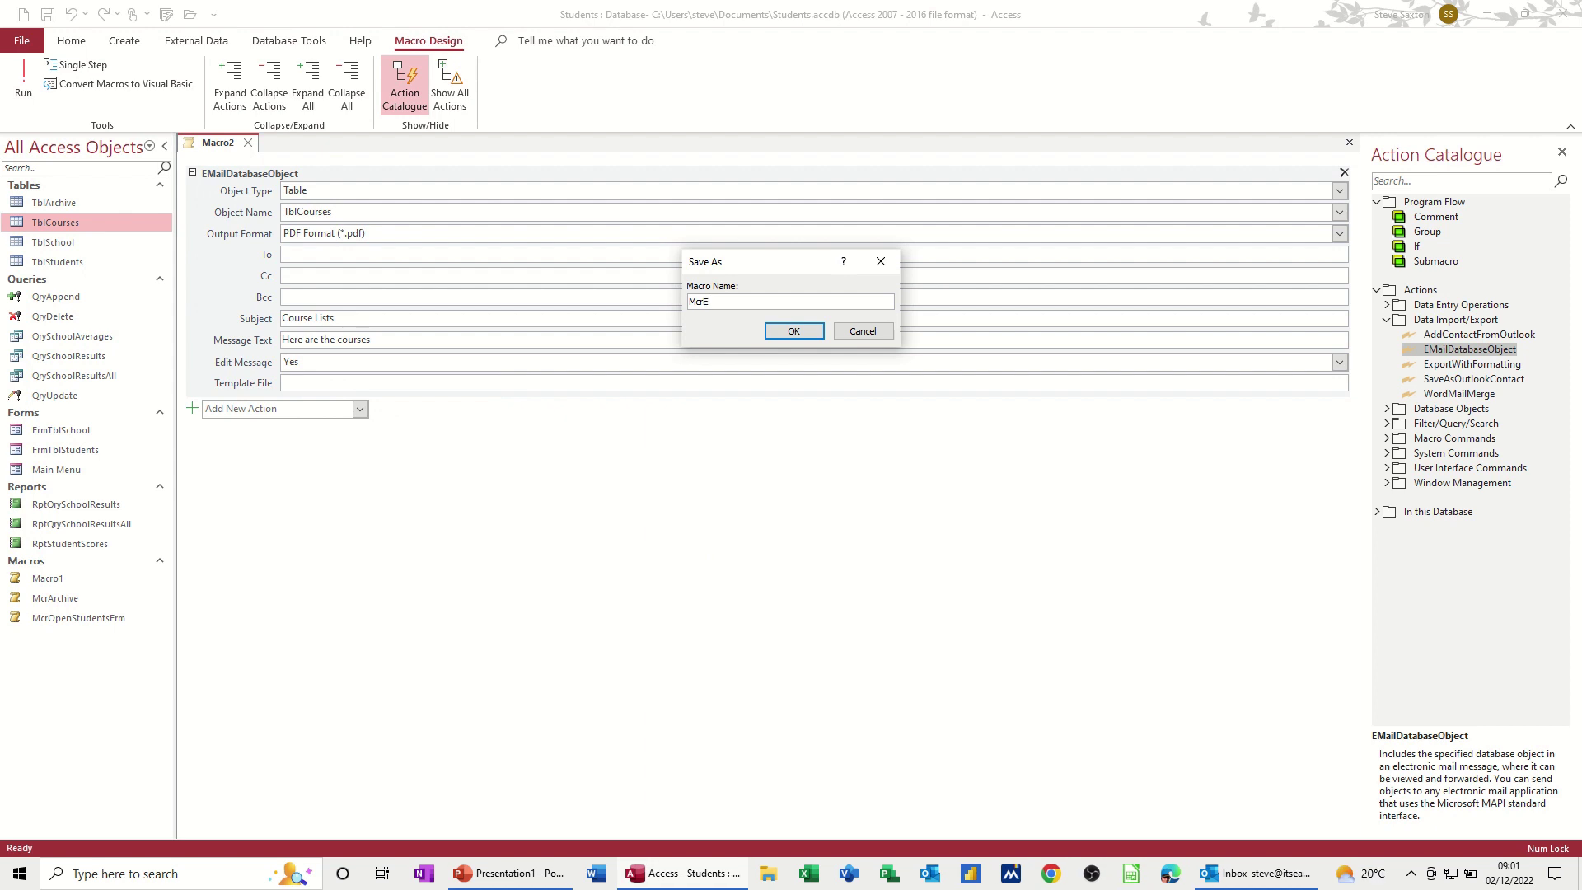
text(mailOne)
click(786, 330)
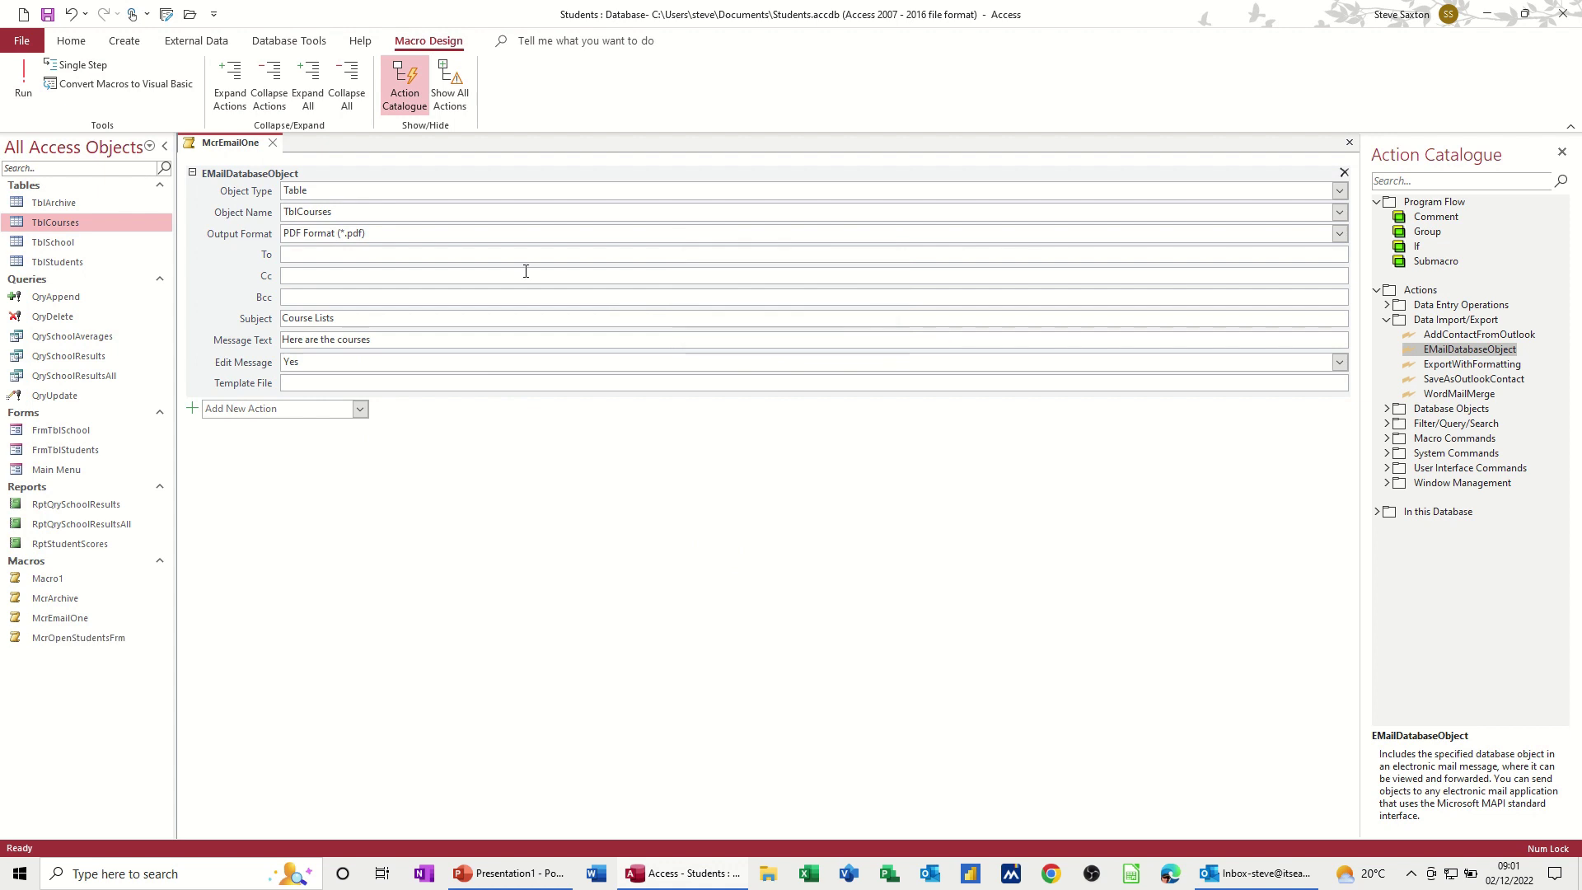
Step: Run the macro to generate the Outlook email and select its TblCourses.pdf attachment
click(36, 82)
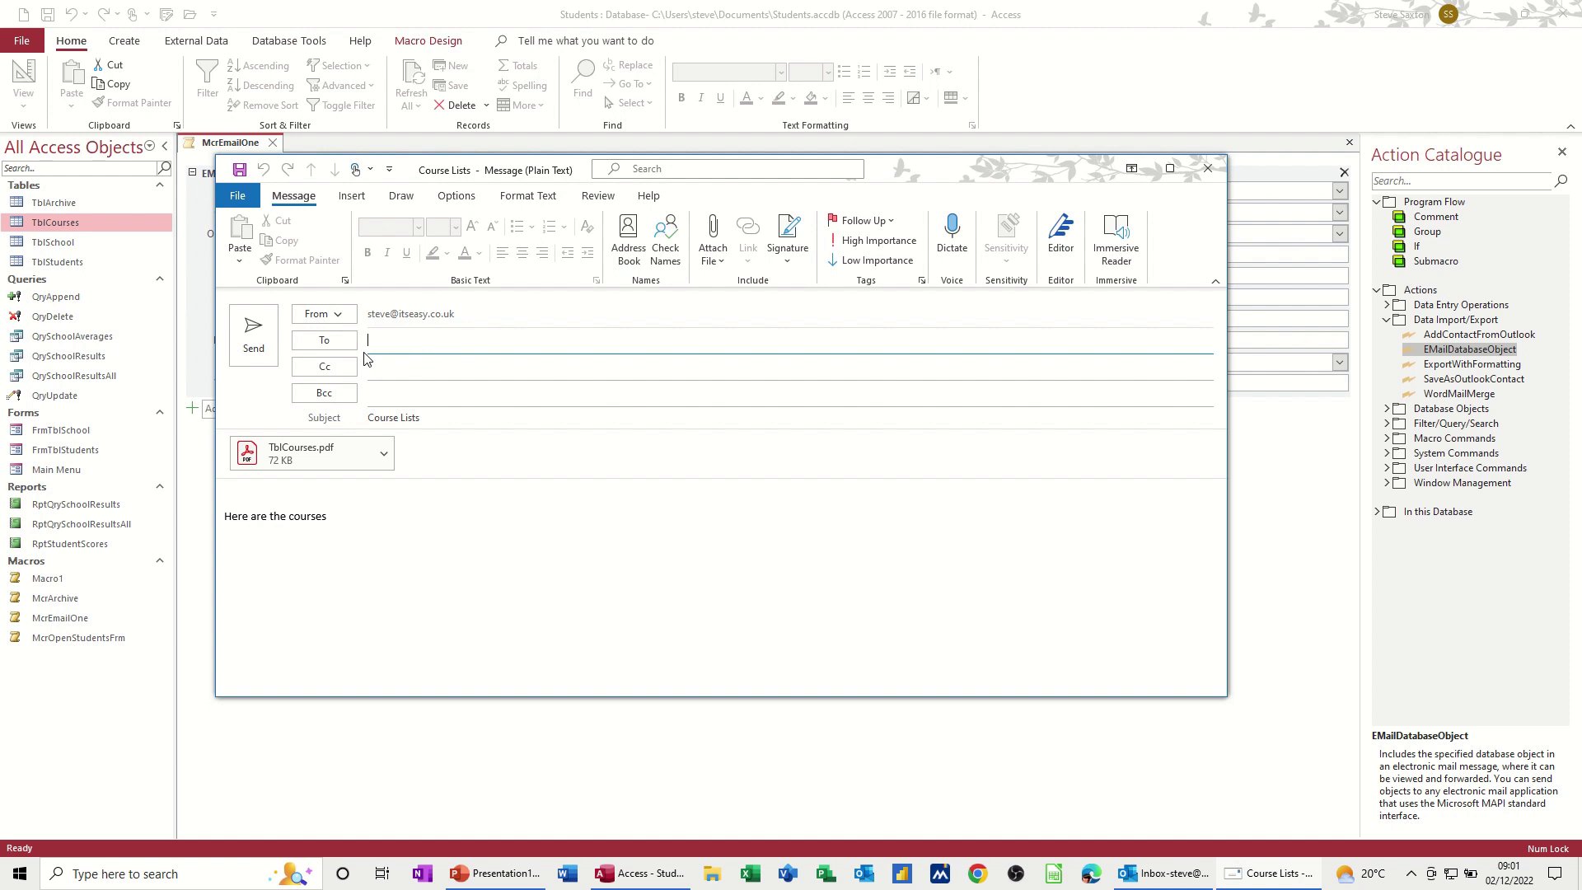
click(305, 458)
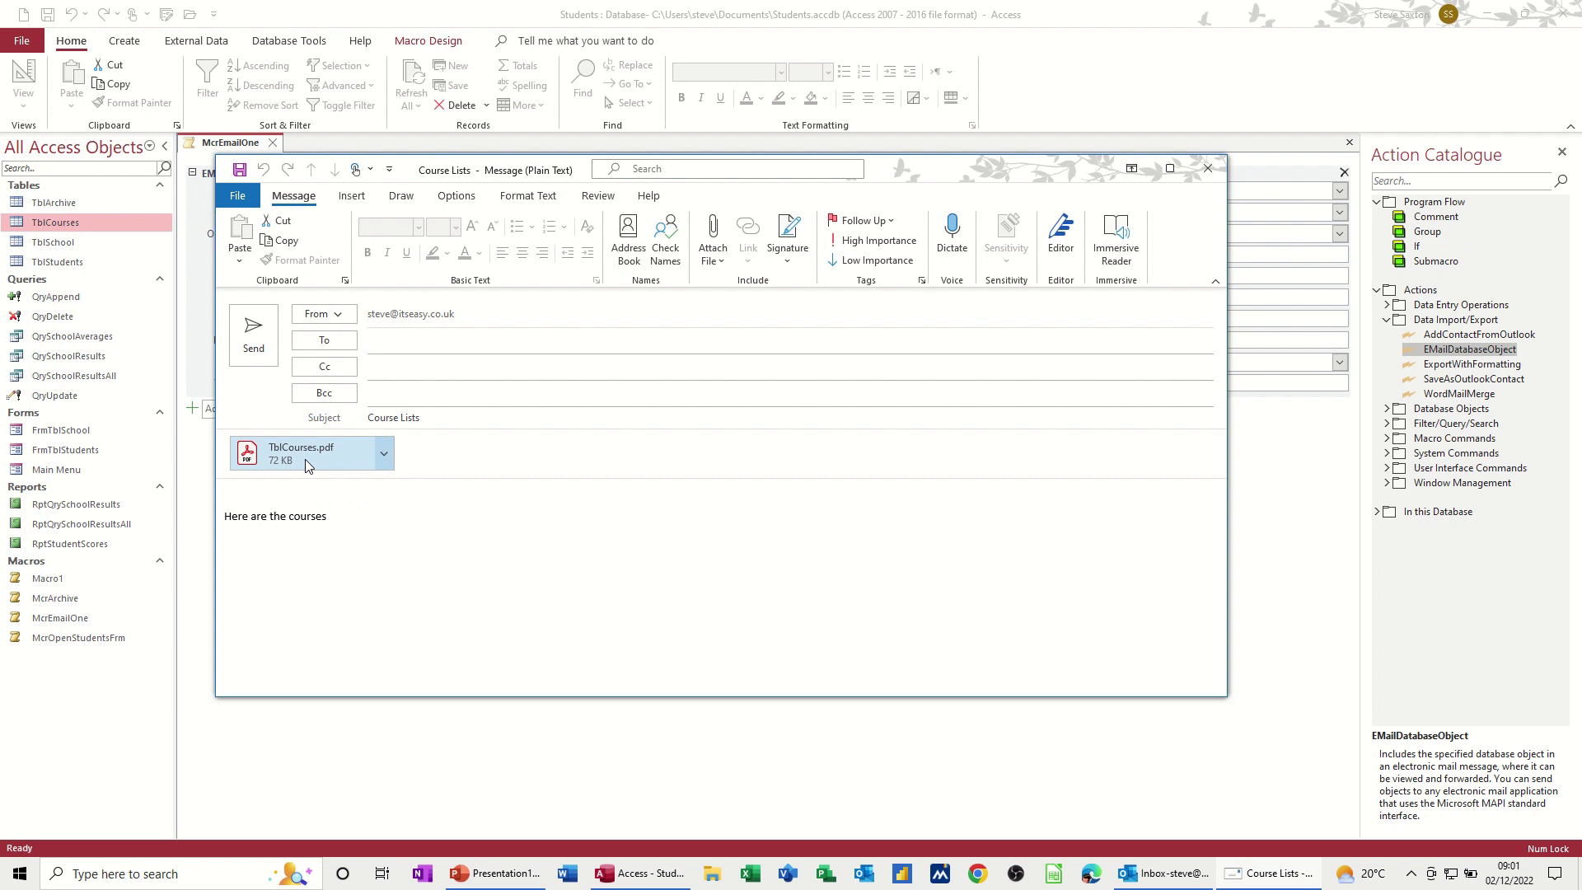
double_click(307, 466)
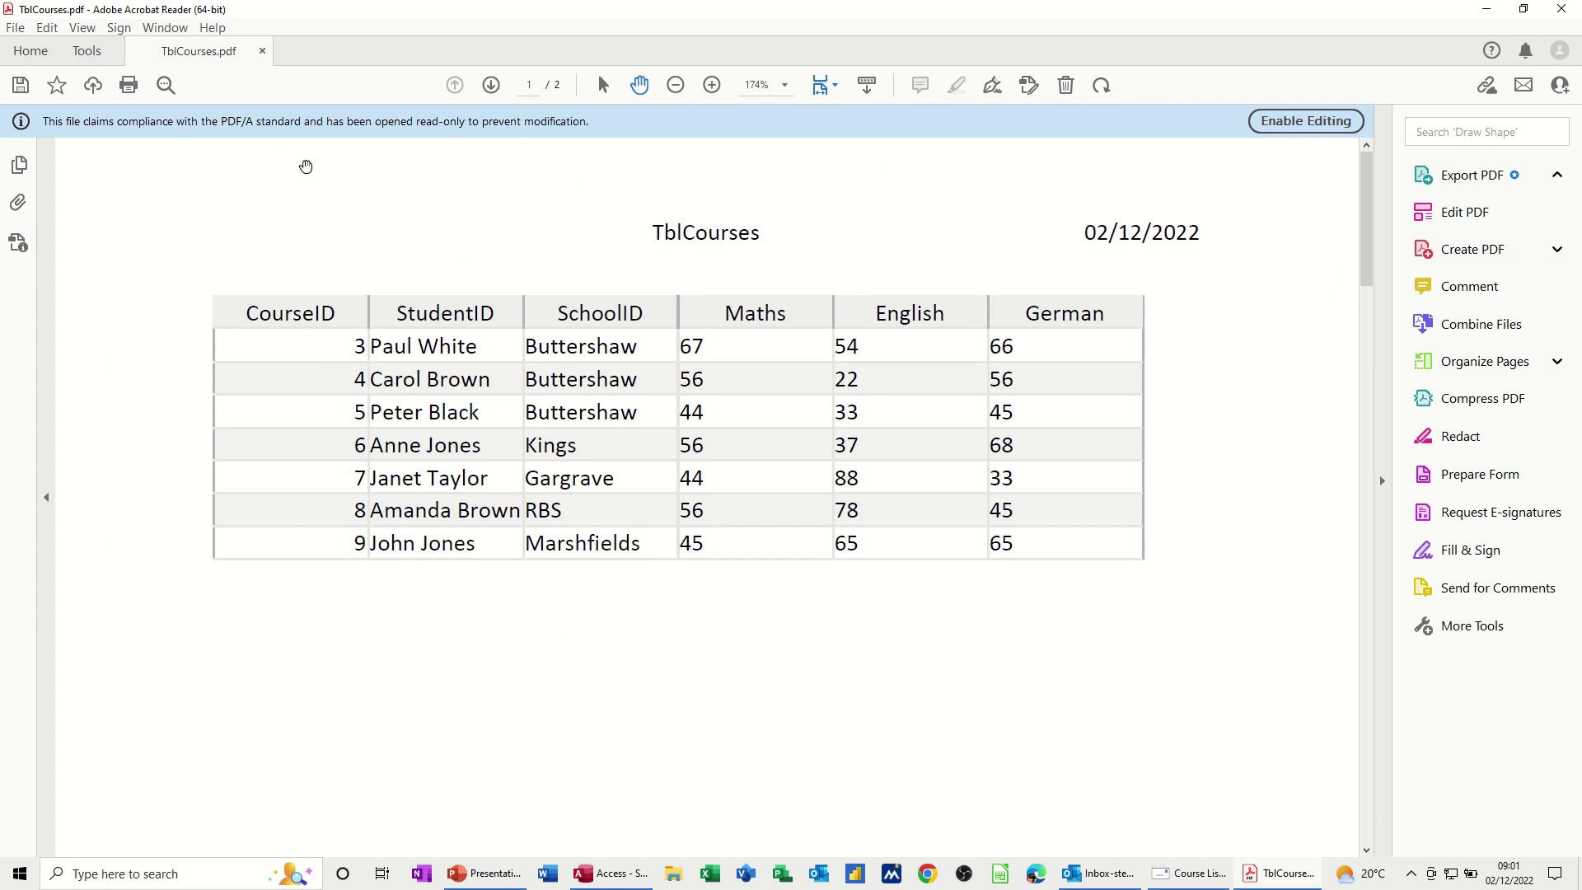
click(260, 51)
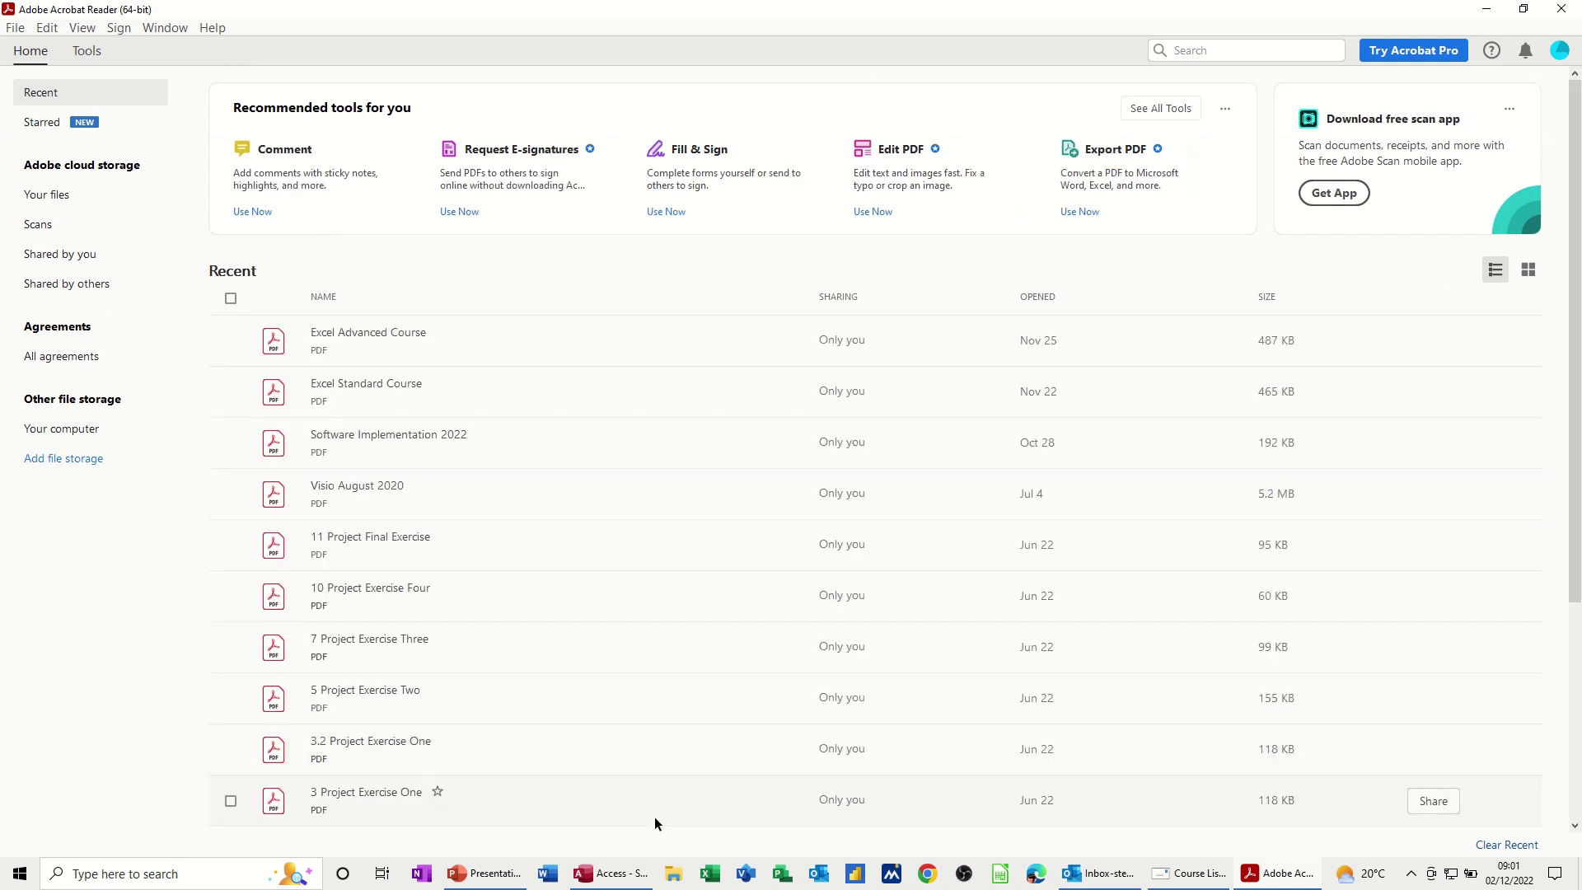
click(611, 874)
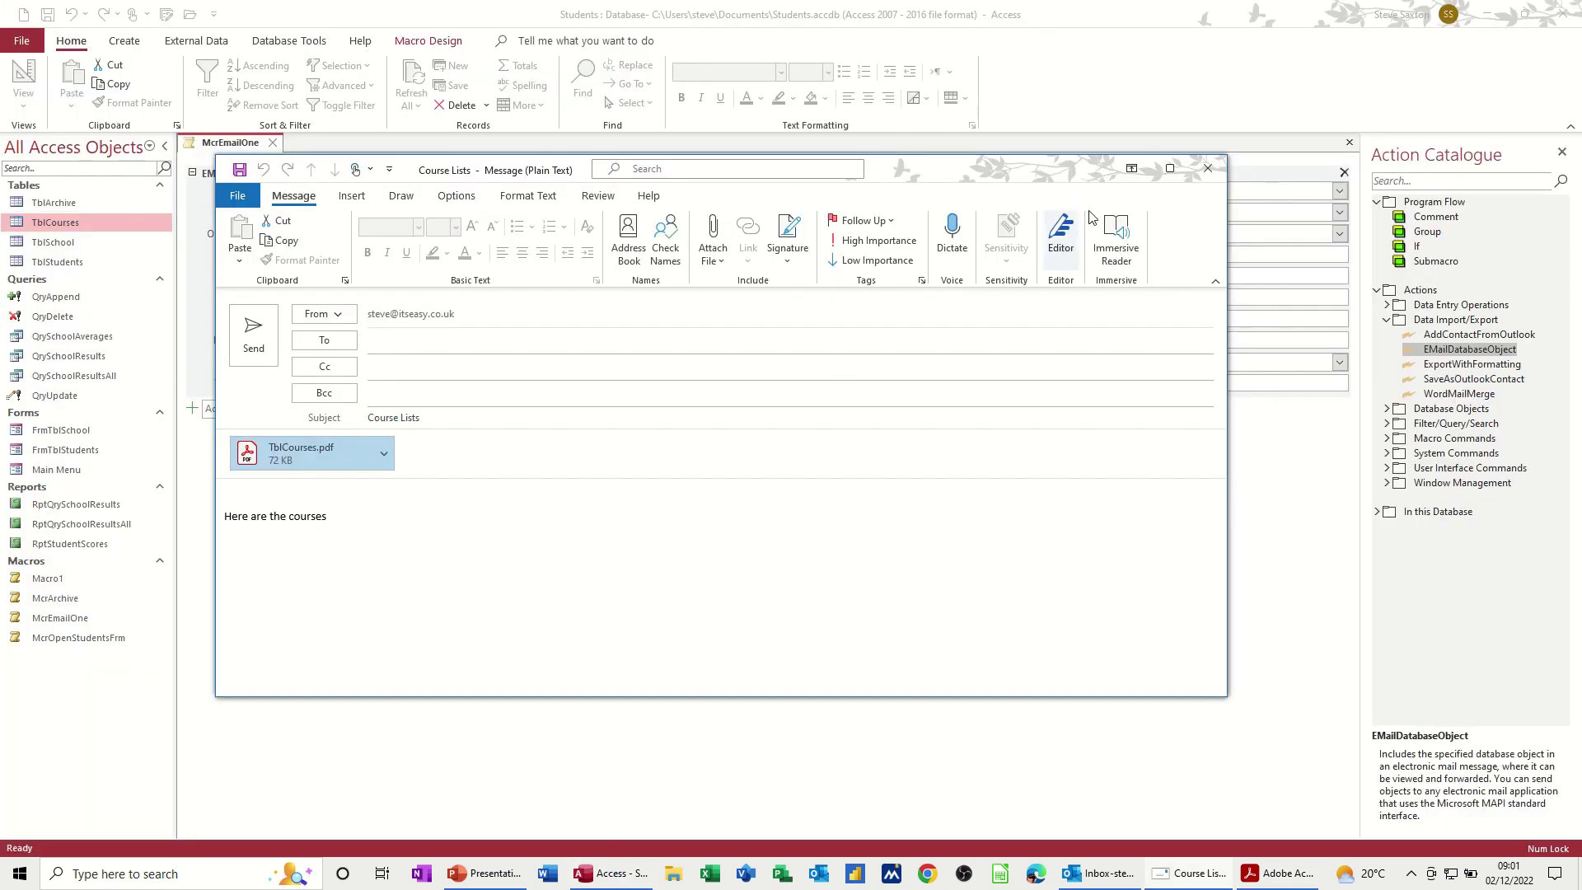
Step: Discard the unsent email, close McrEmailOne, reopen and close TblCourses, then select TblStudents
click(1208, 168)
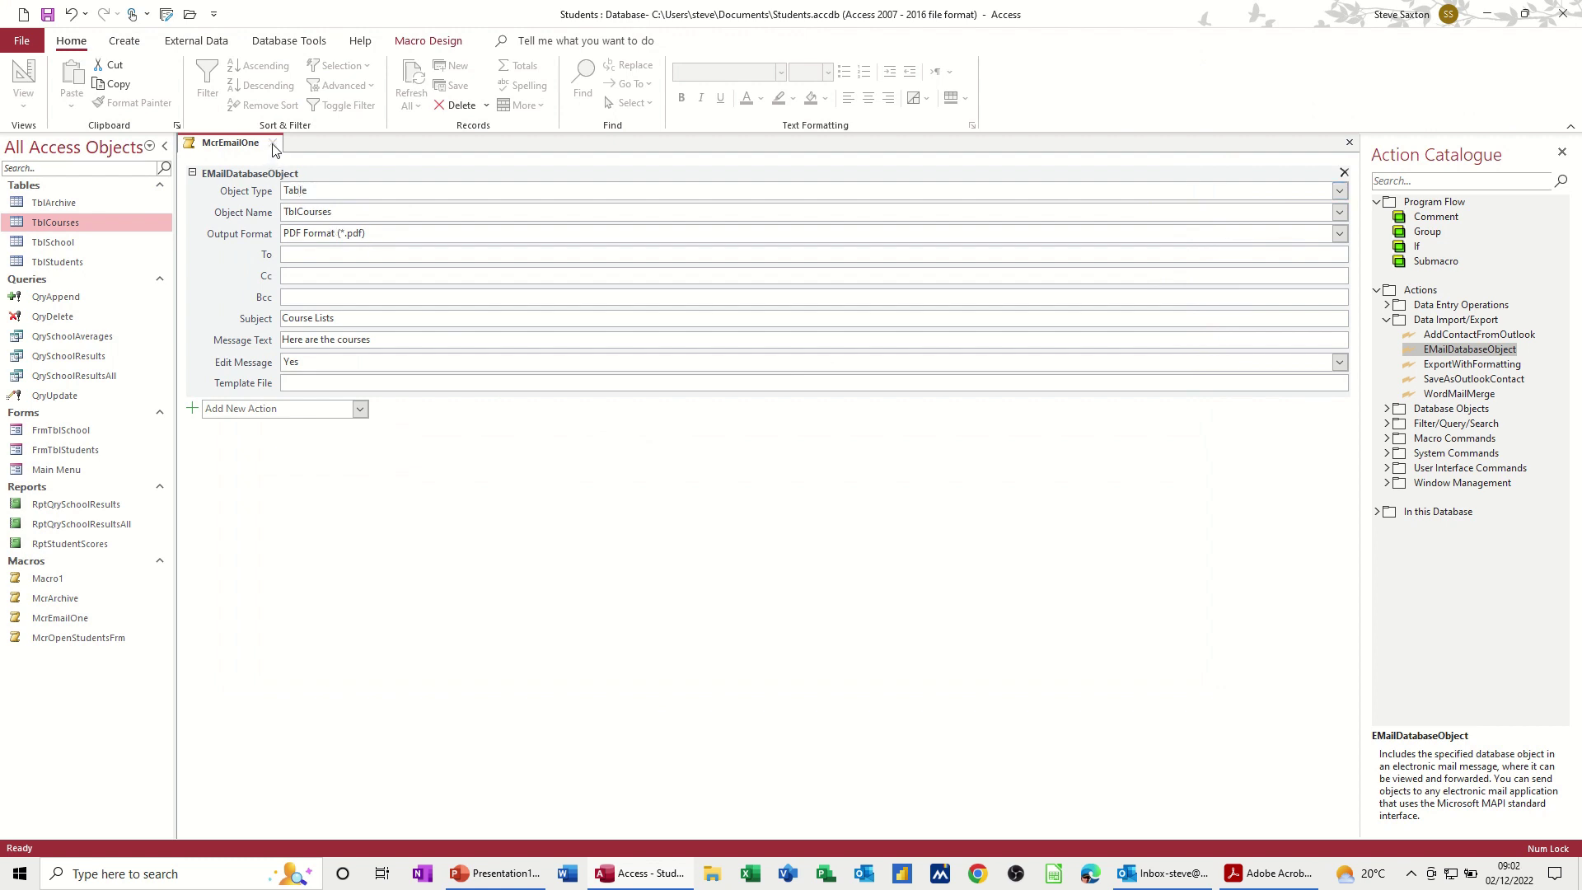
click(275, 145)
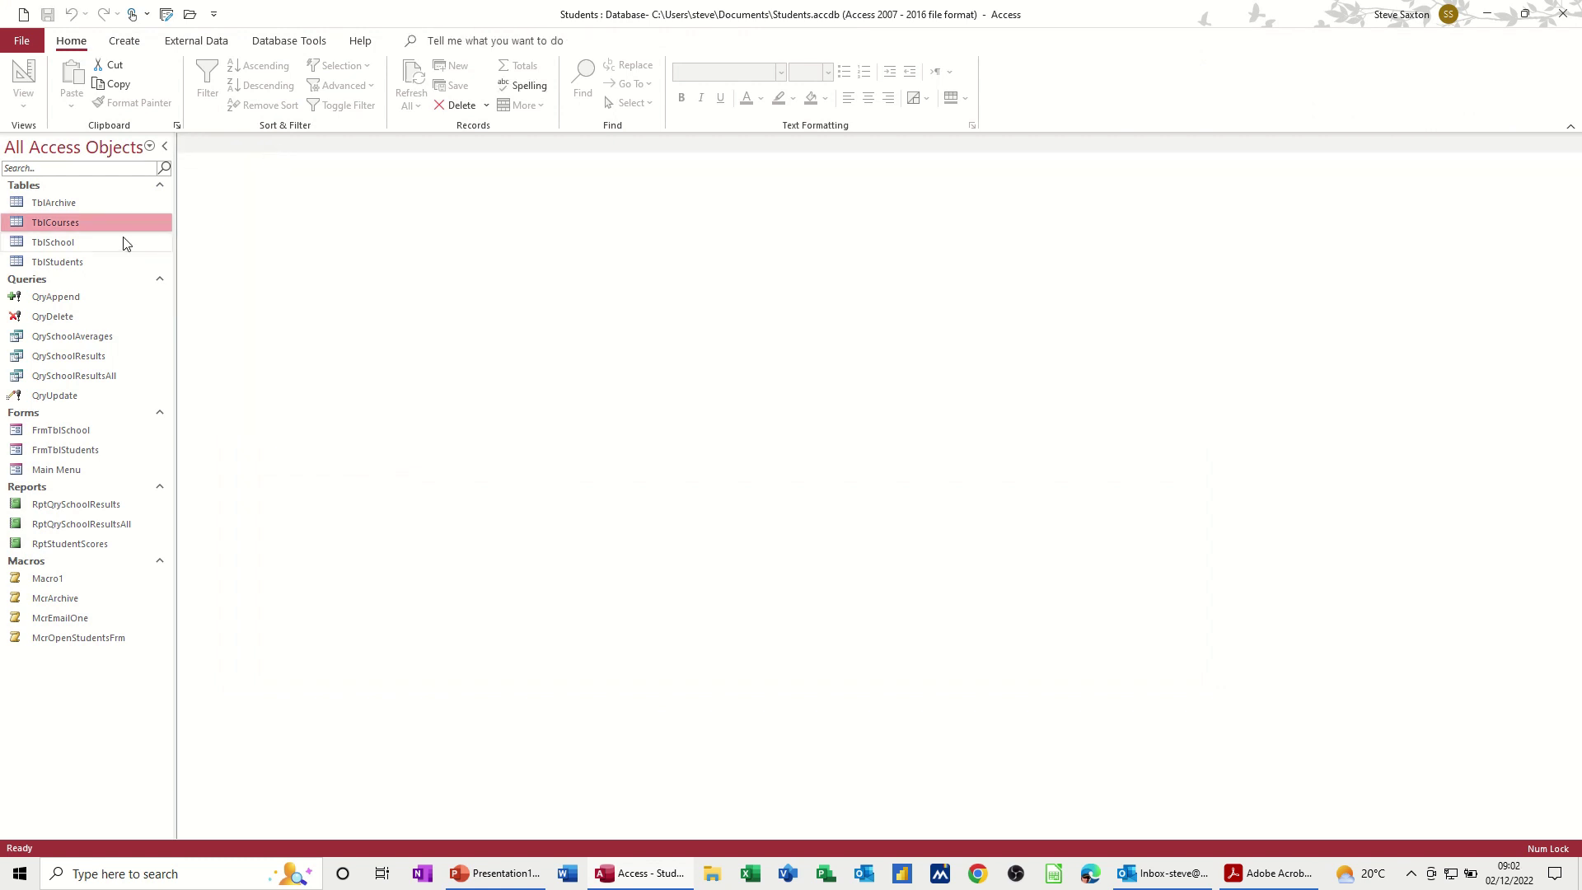
double_click(56, 224)
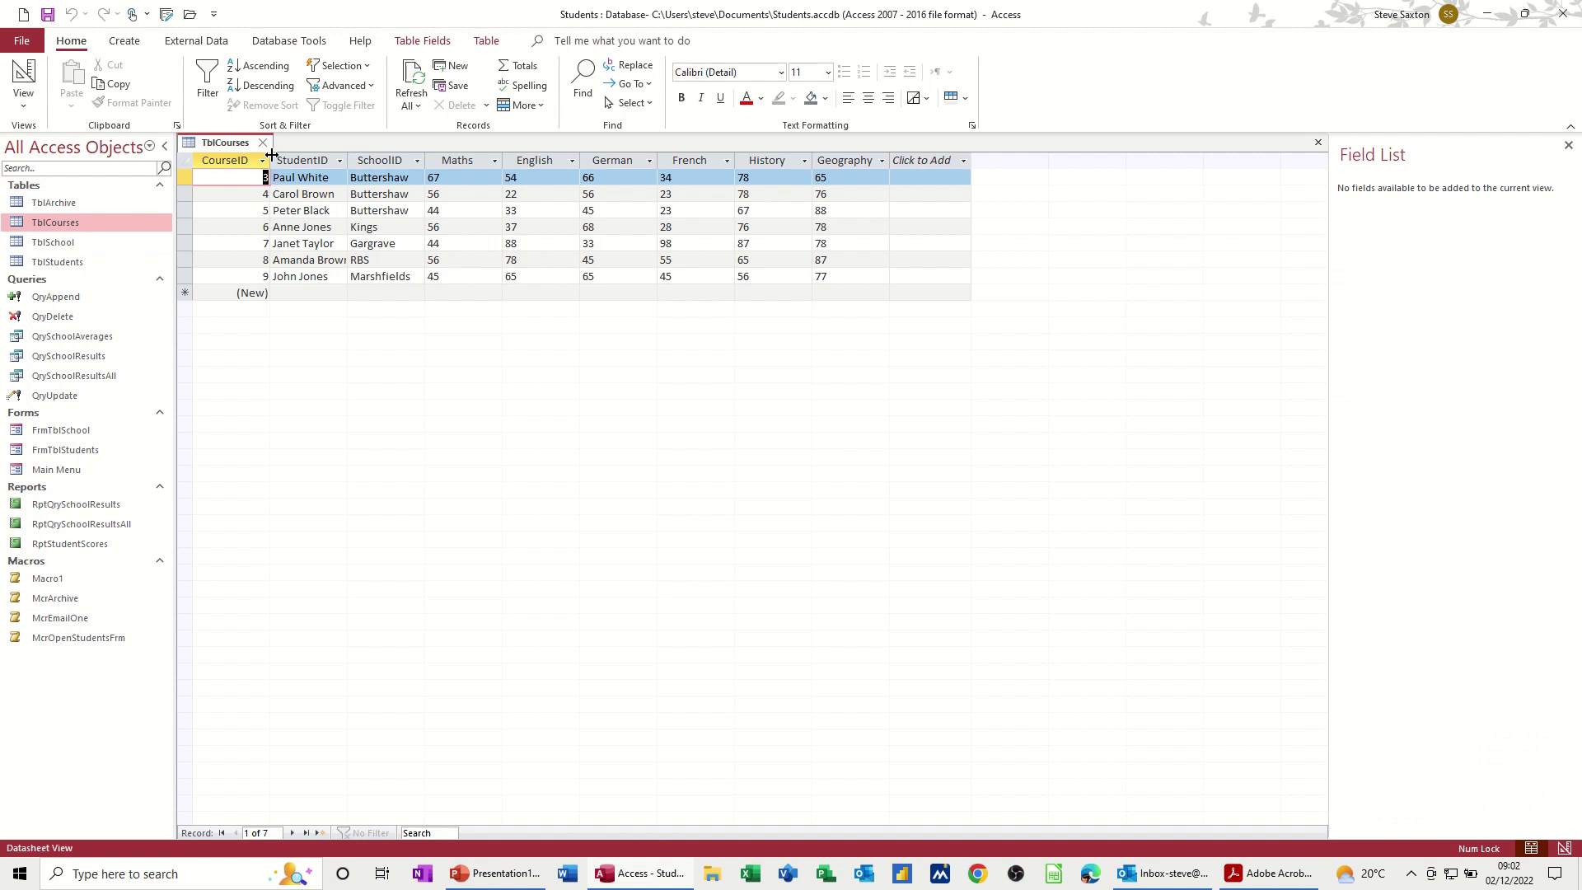
click(264, 143)
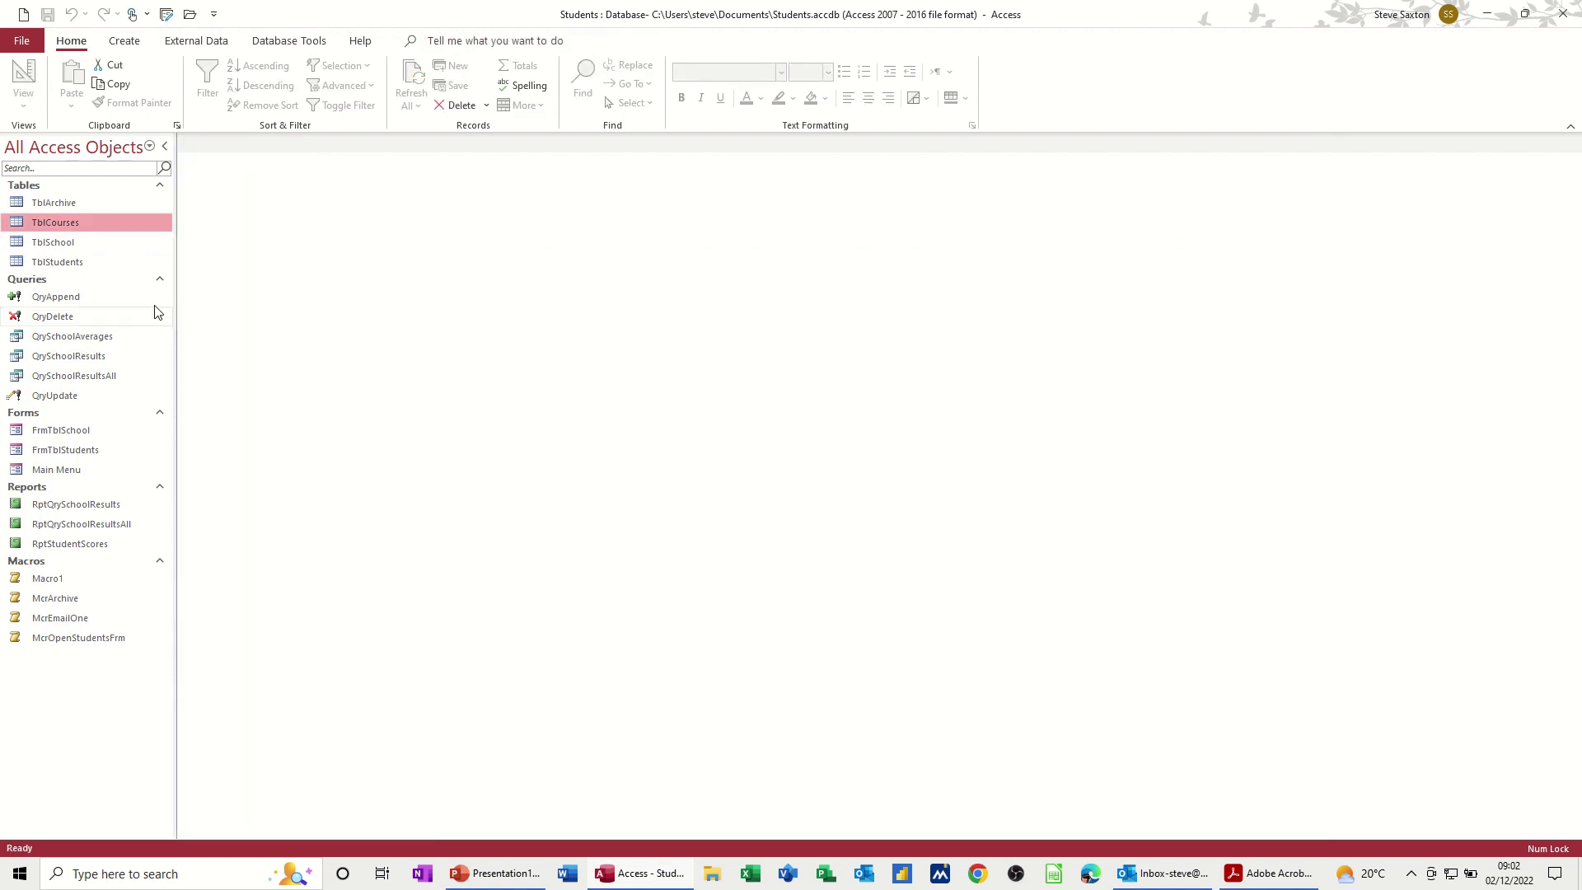
click(58, 262)
Step: Create a design-view query with TblCourses and TblStudents placed side by side
click(132, 43)
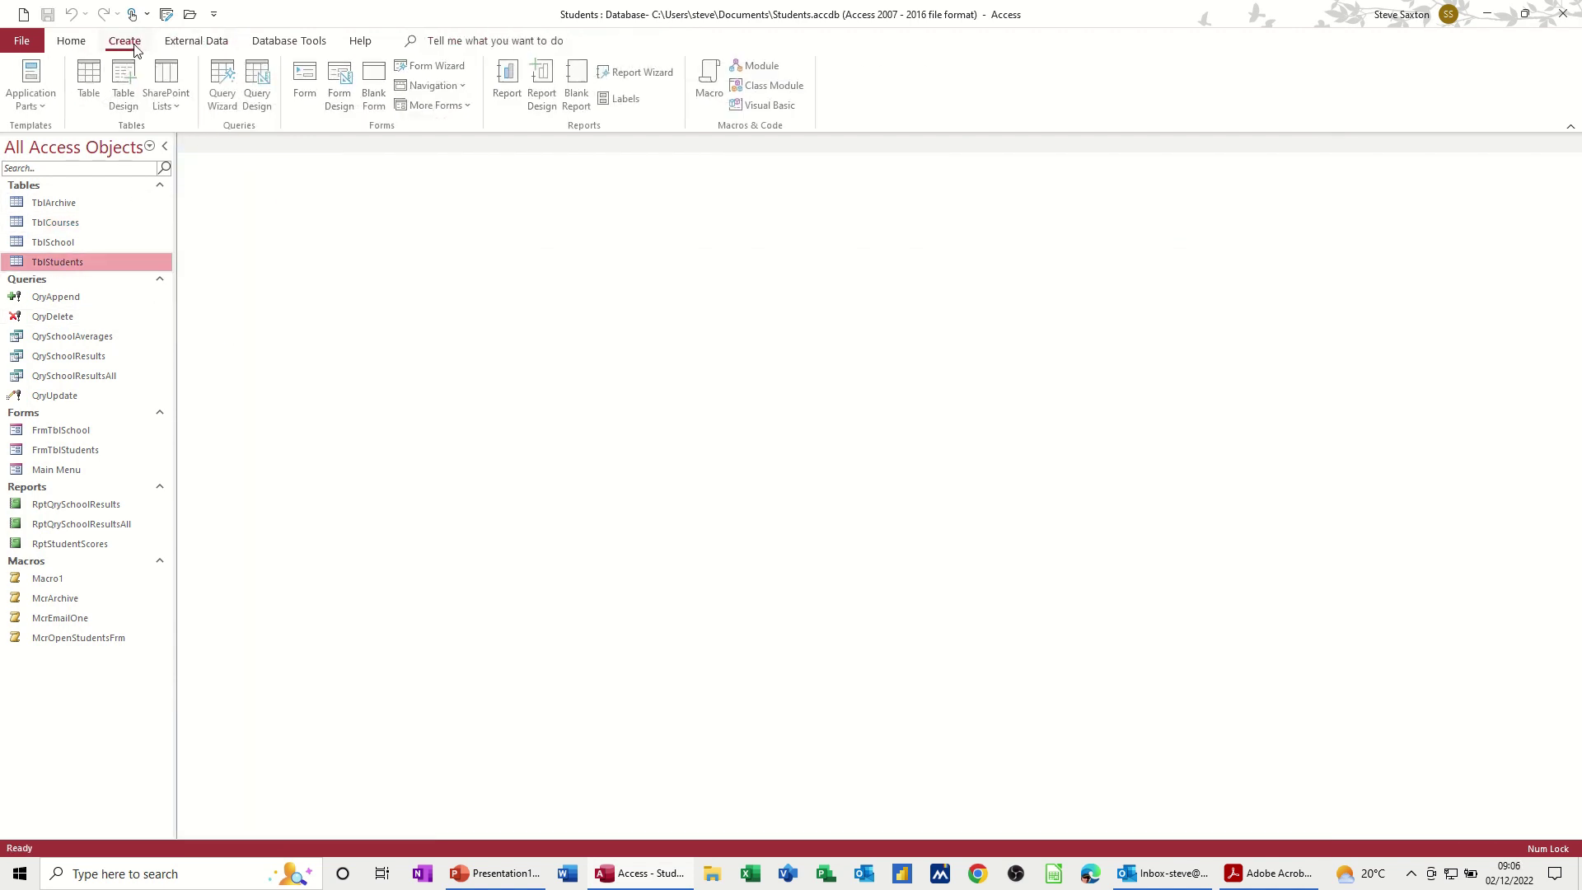
click(259, 89)
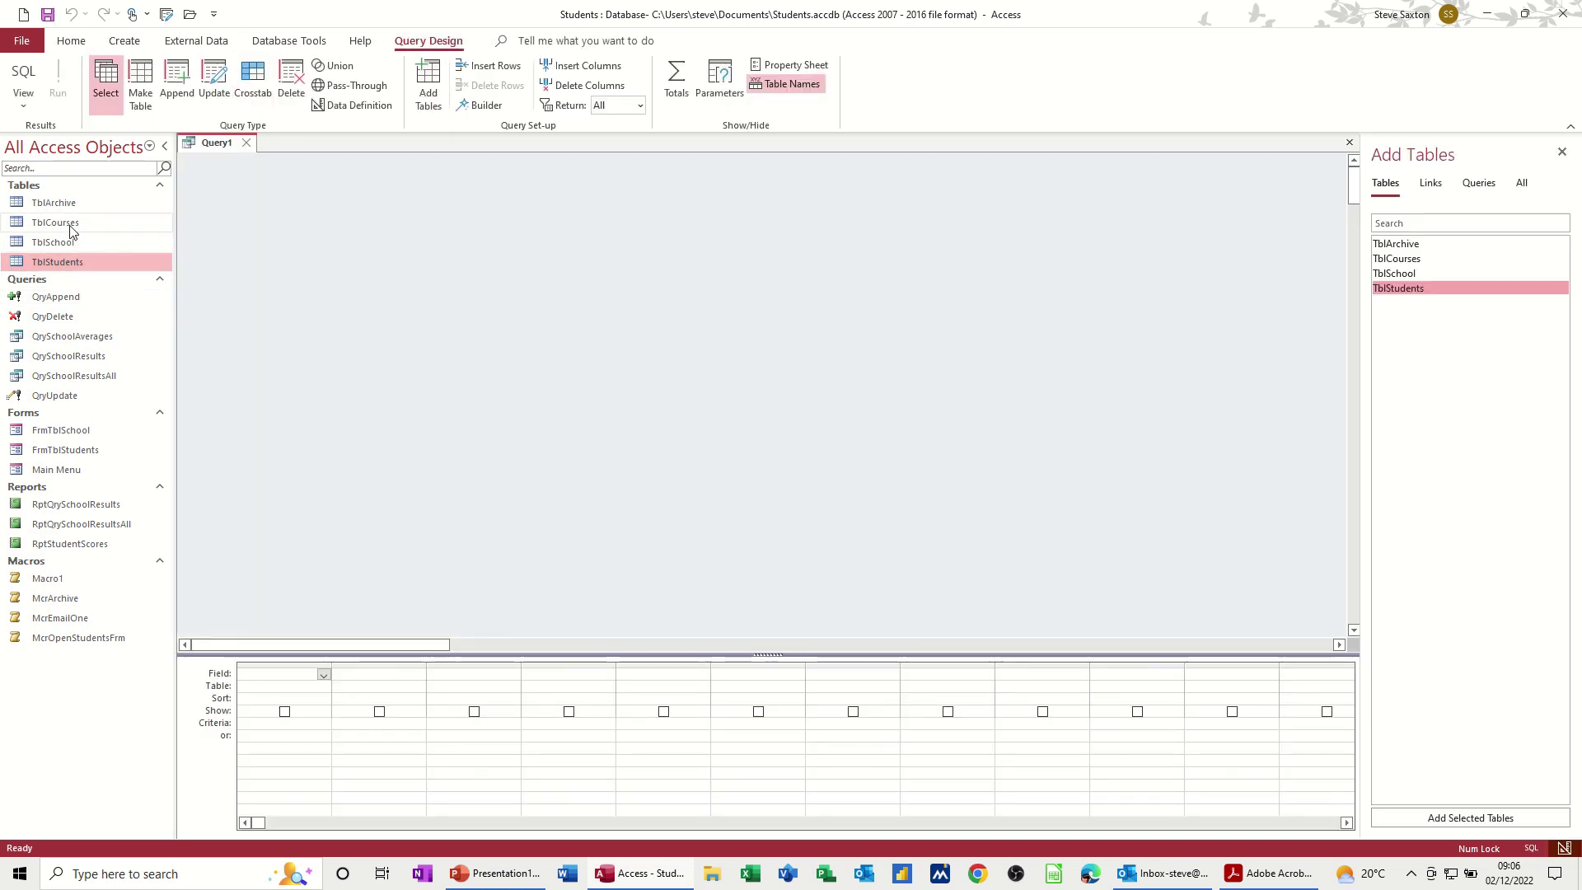
drag(76, 222, 344, 265)
drag(46, 262, 250, 290)
drag(372, 262, 614, 262)
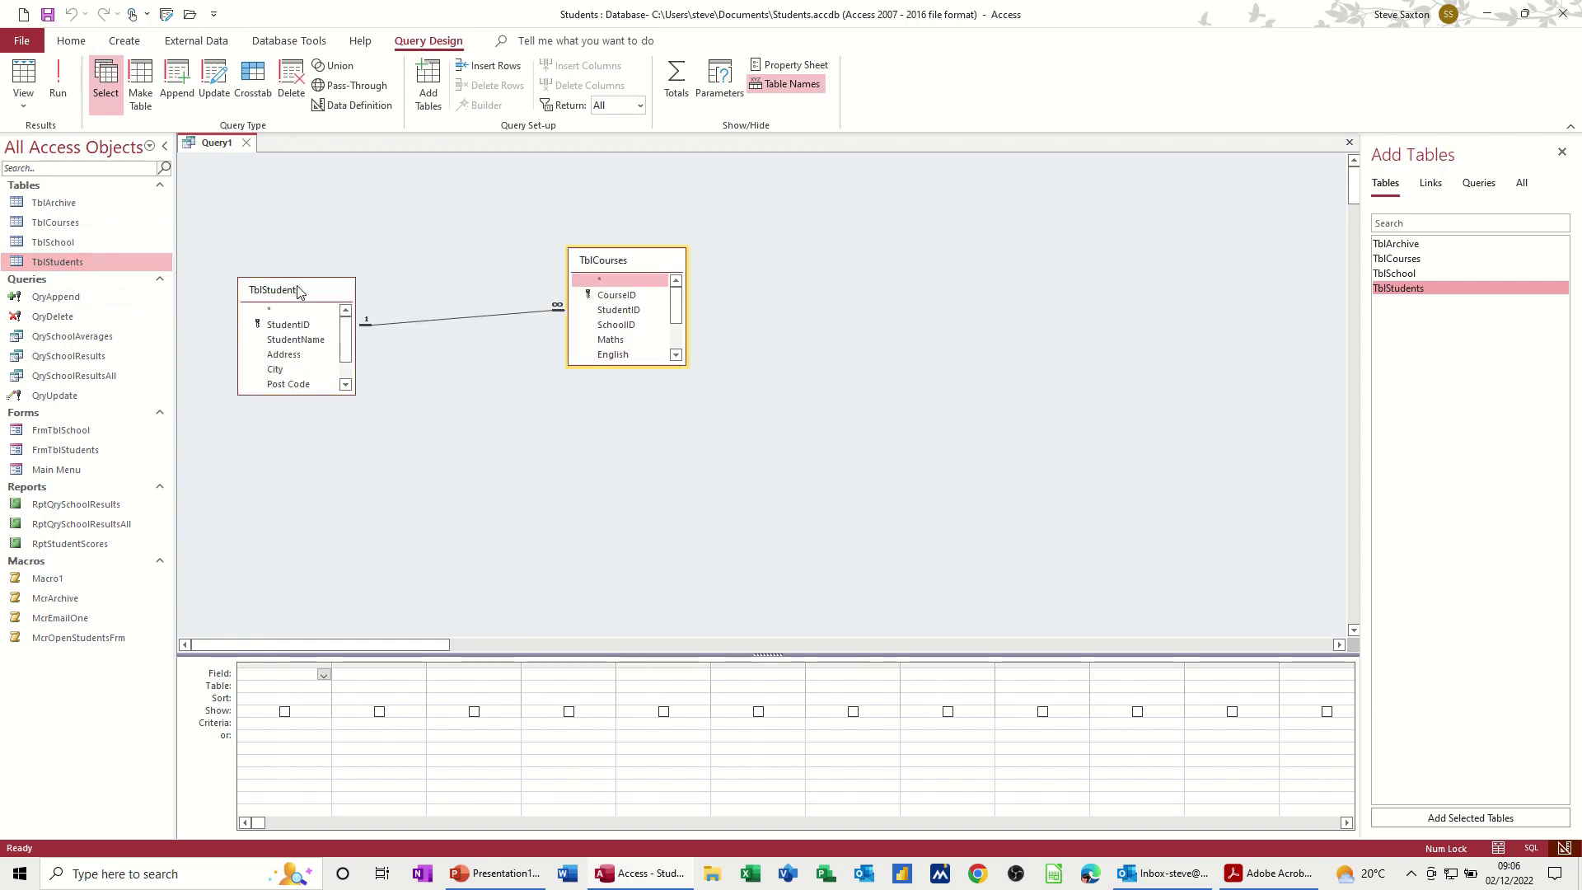
drag(290, 295, 398, 242)
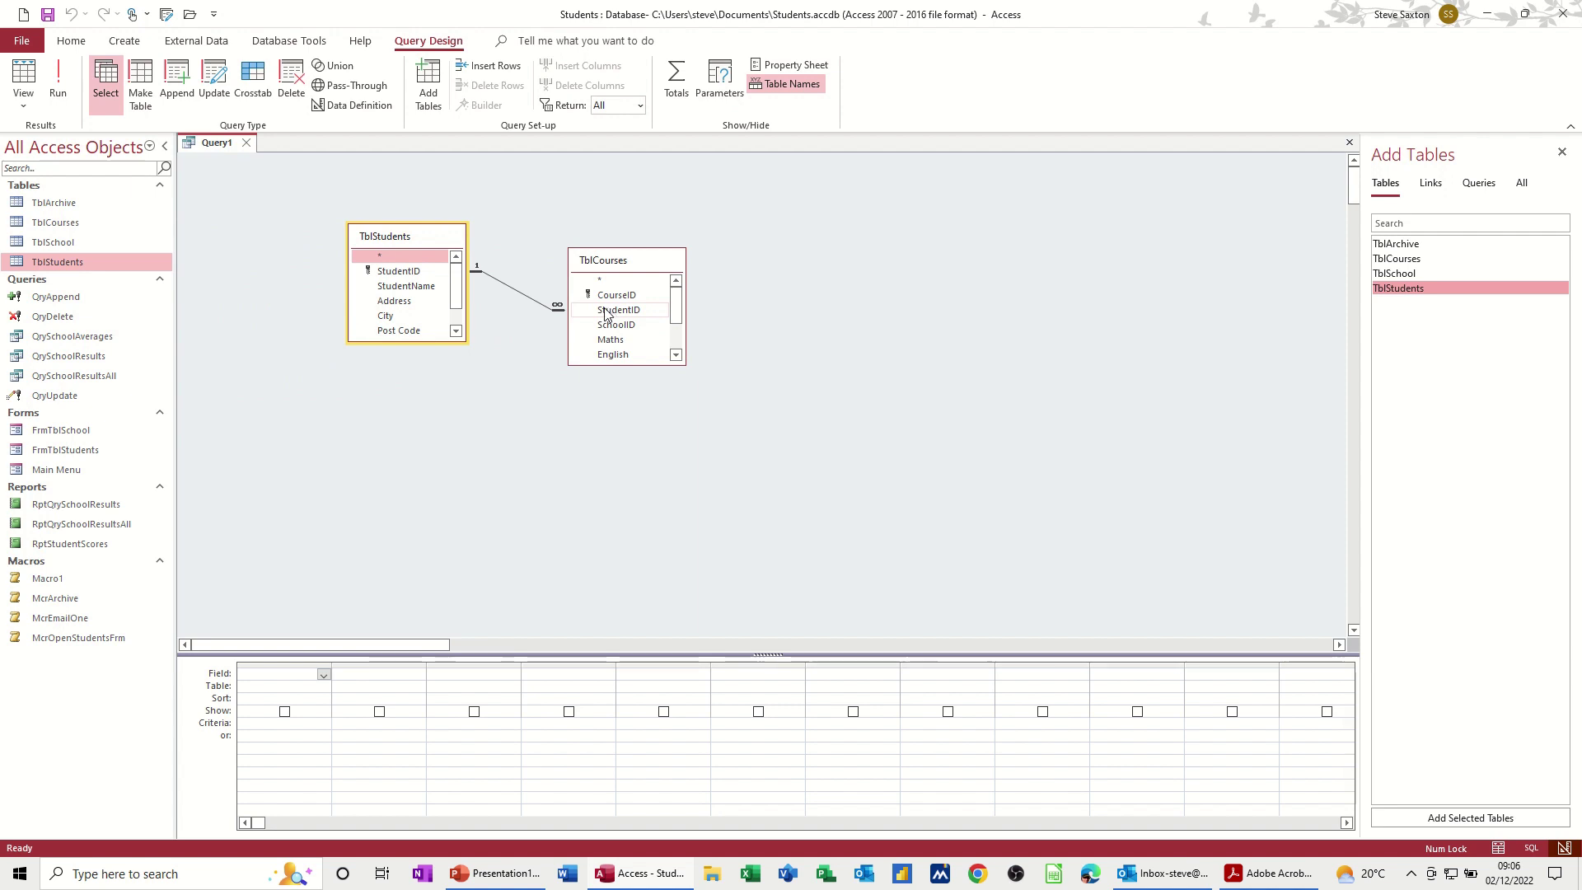
Step: Add StudentName and all TblCourses fields to the grid, removing the duplicate StudentID column
double_click(420, 286)
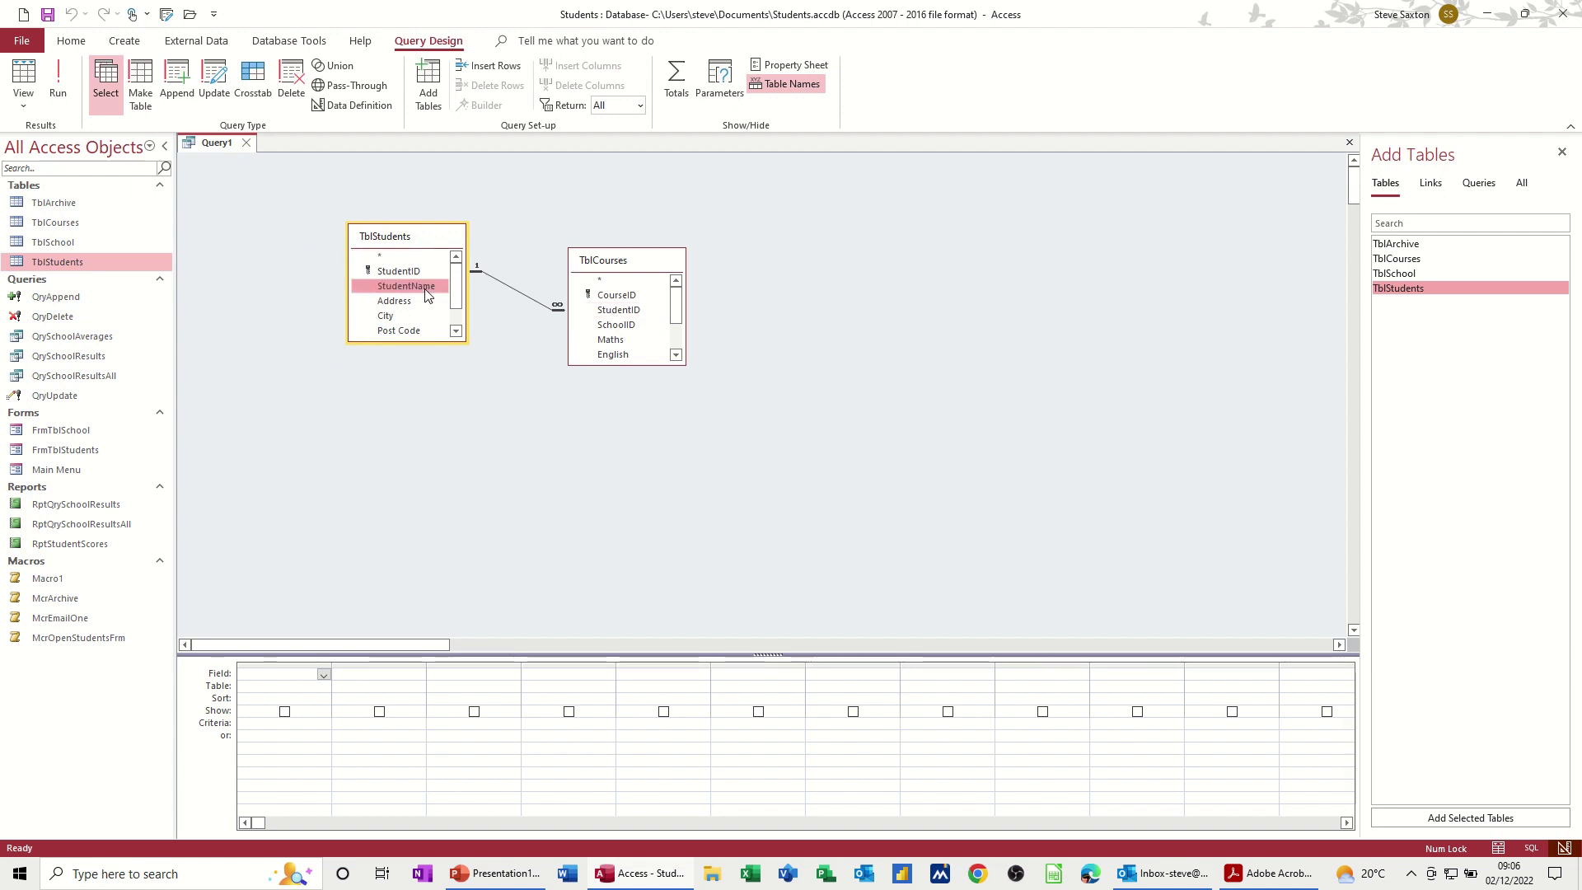
double_click(628, 262)
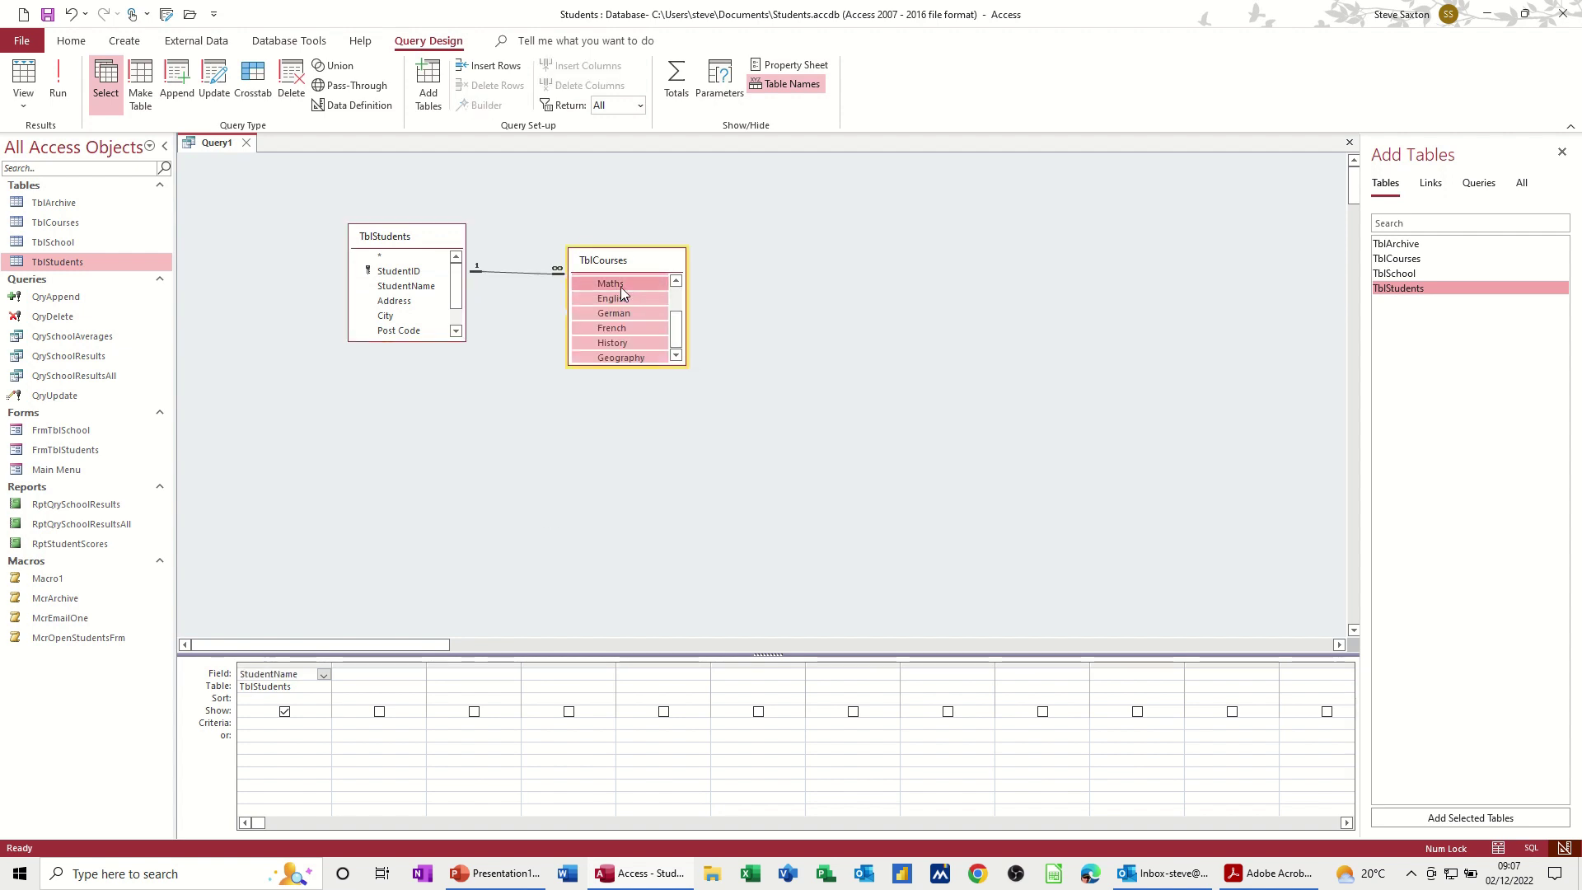
drag(620, 287, 408, 680)
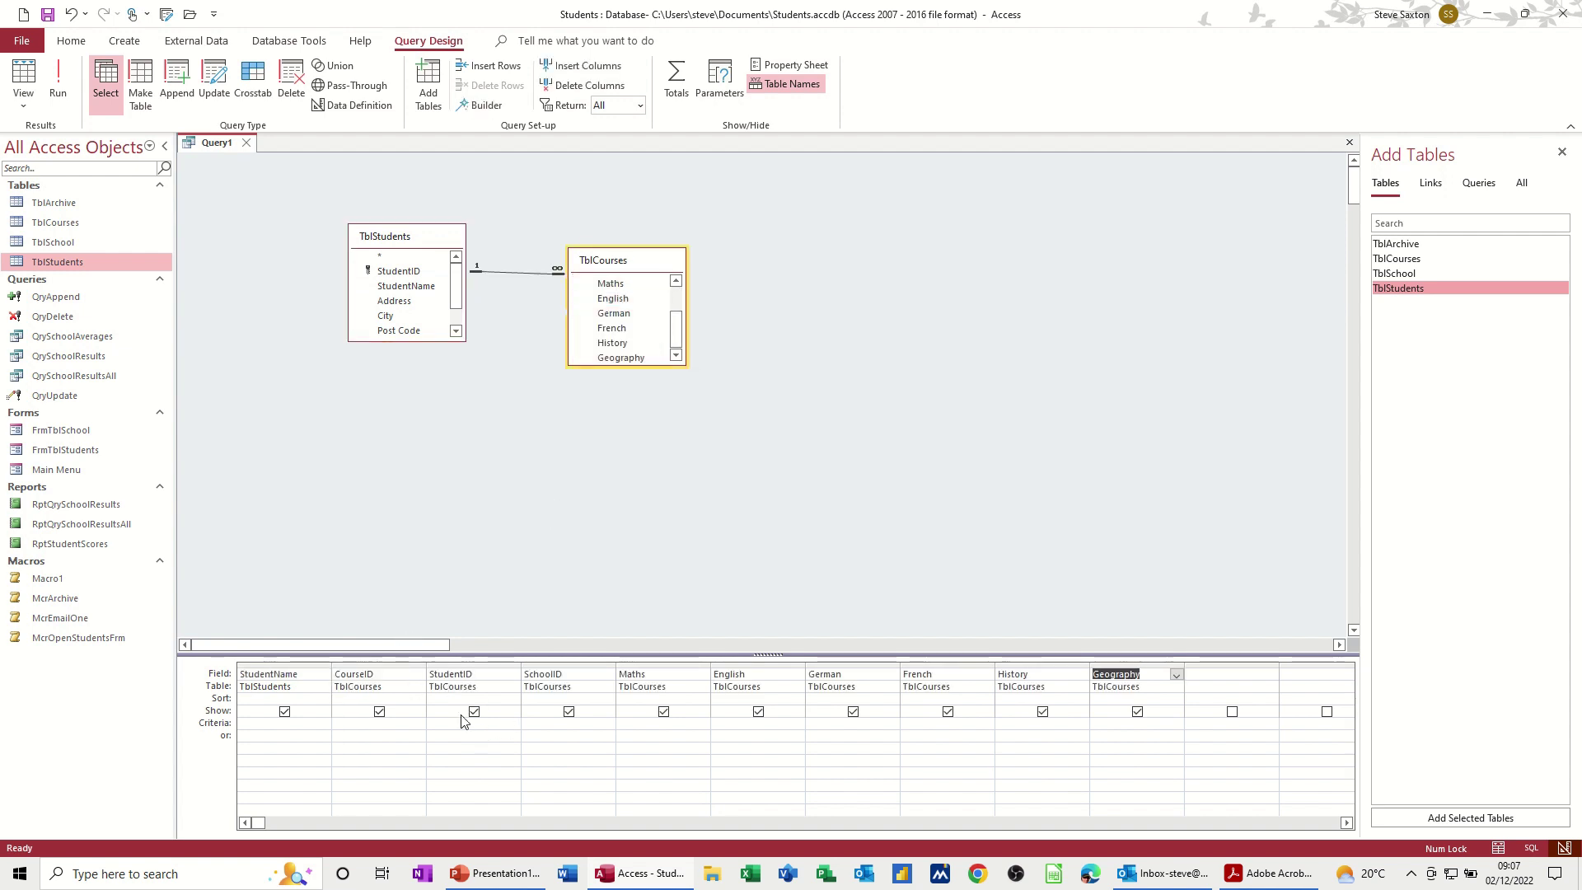
click(471, 661)
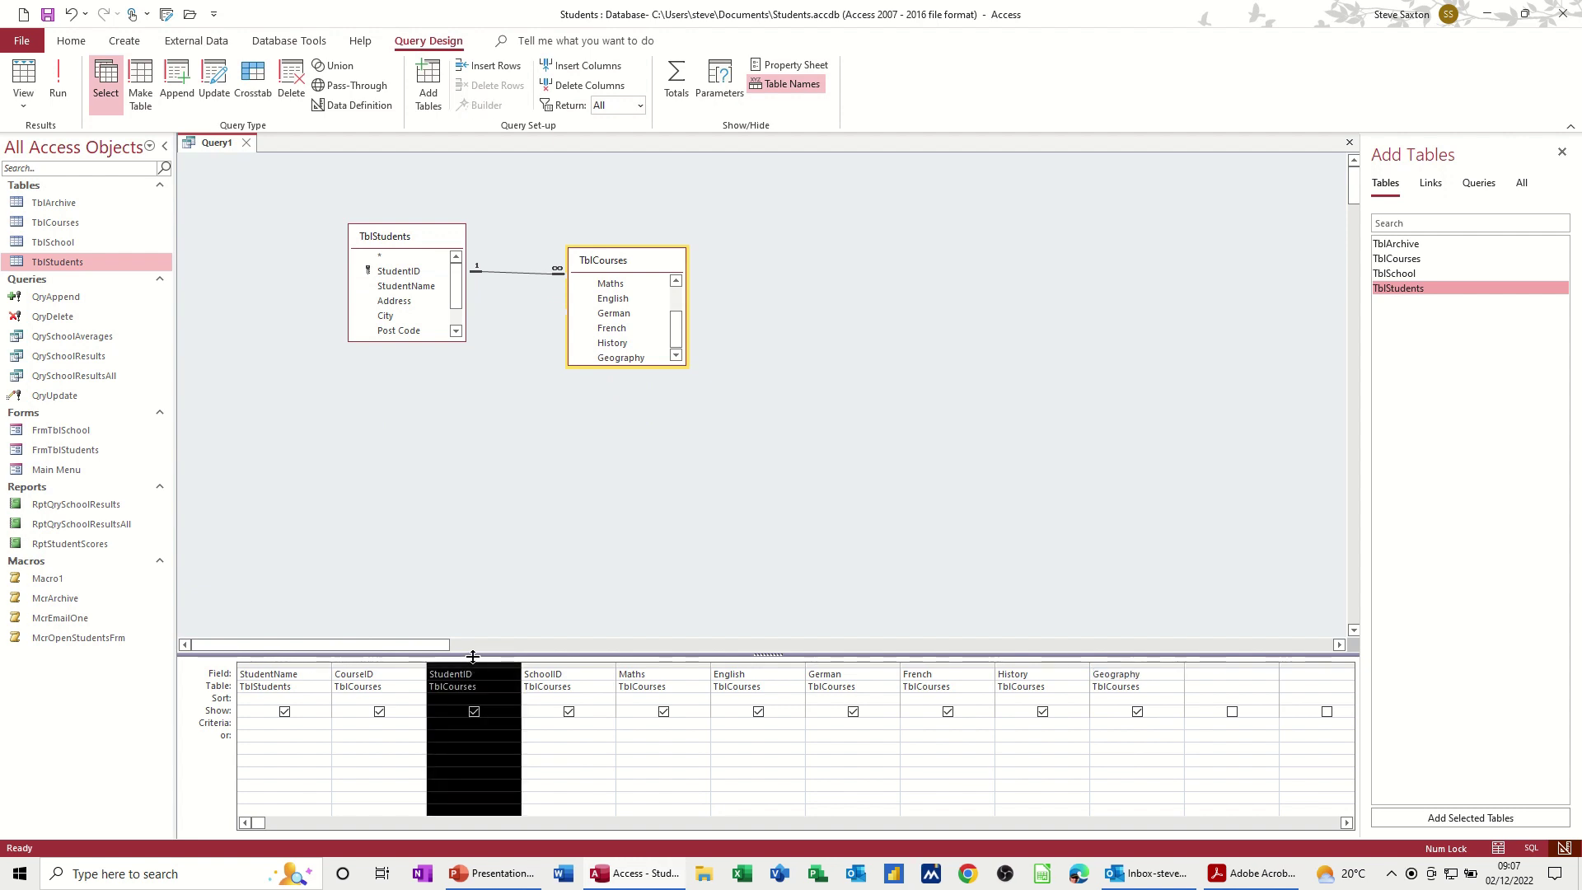
key(Delete)
Step: Add the [Enter the name] criterion to StudentName and run the query for one student
click(255, 722)
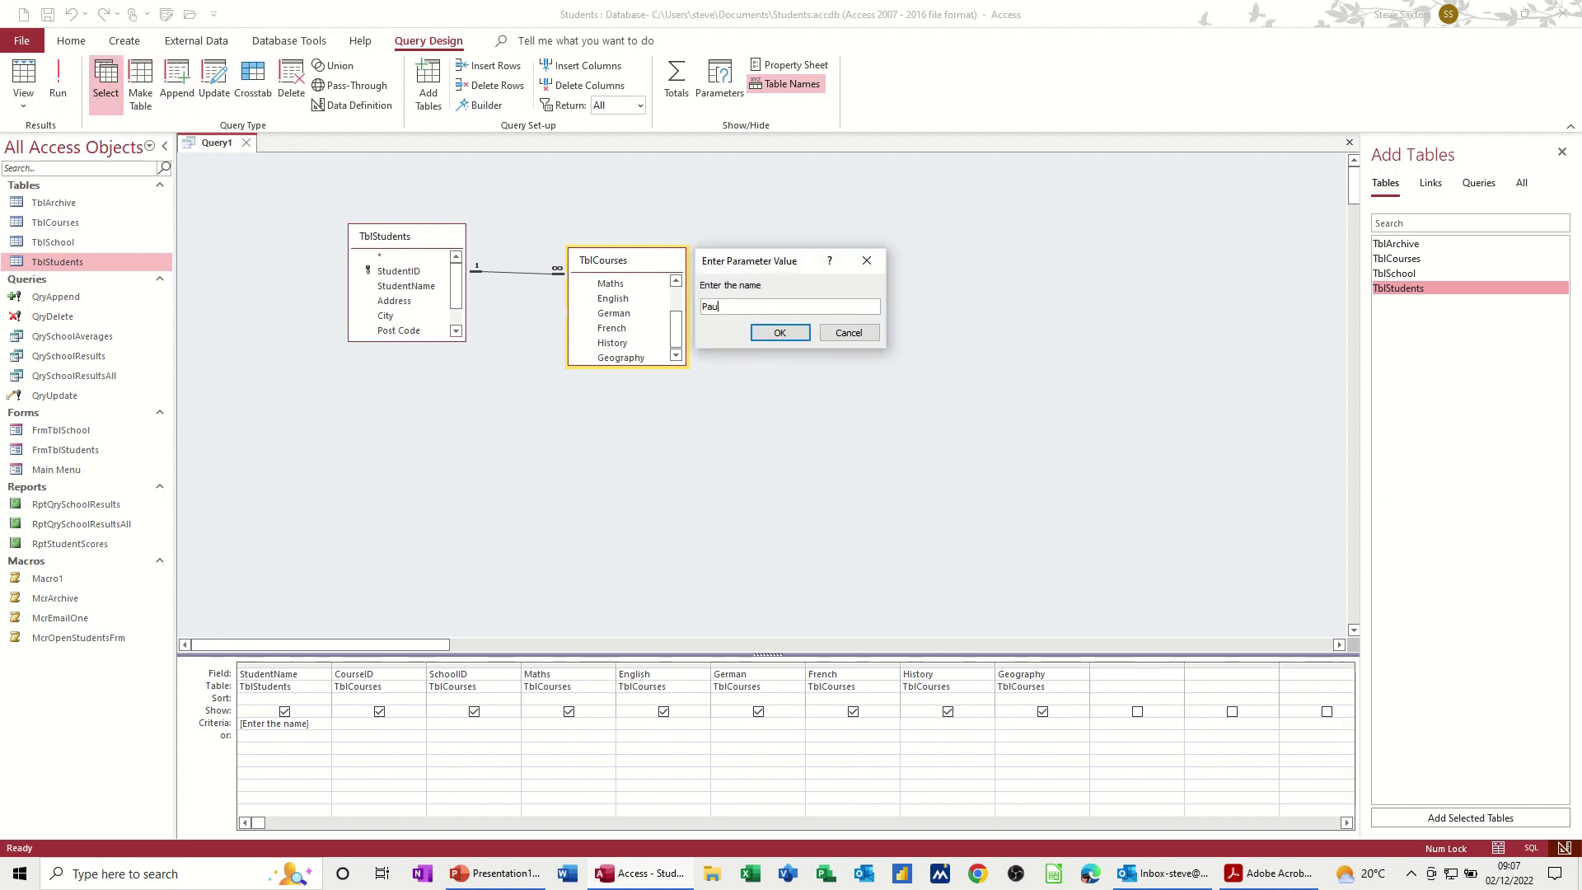
text(White)
key(Return)
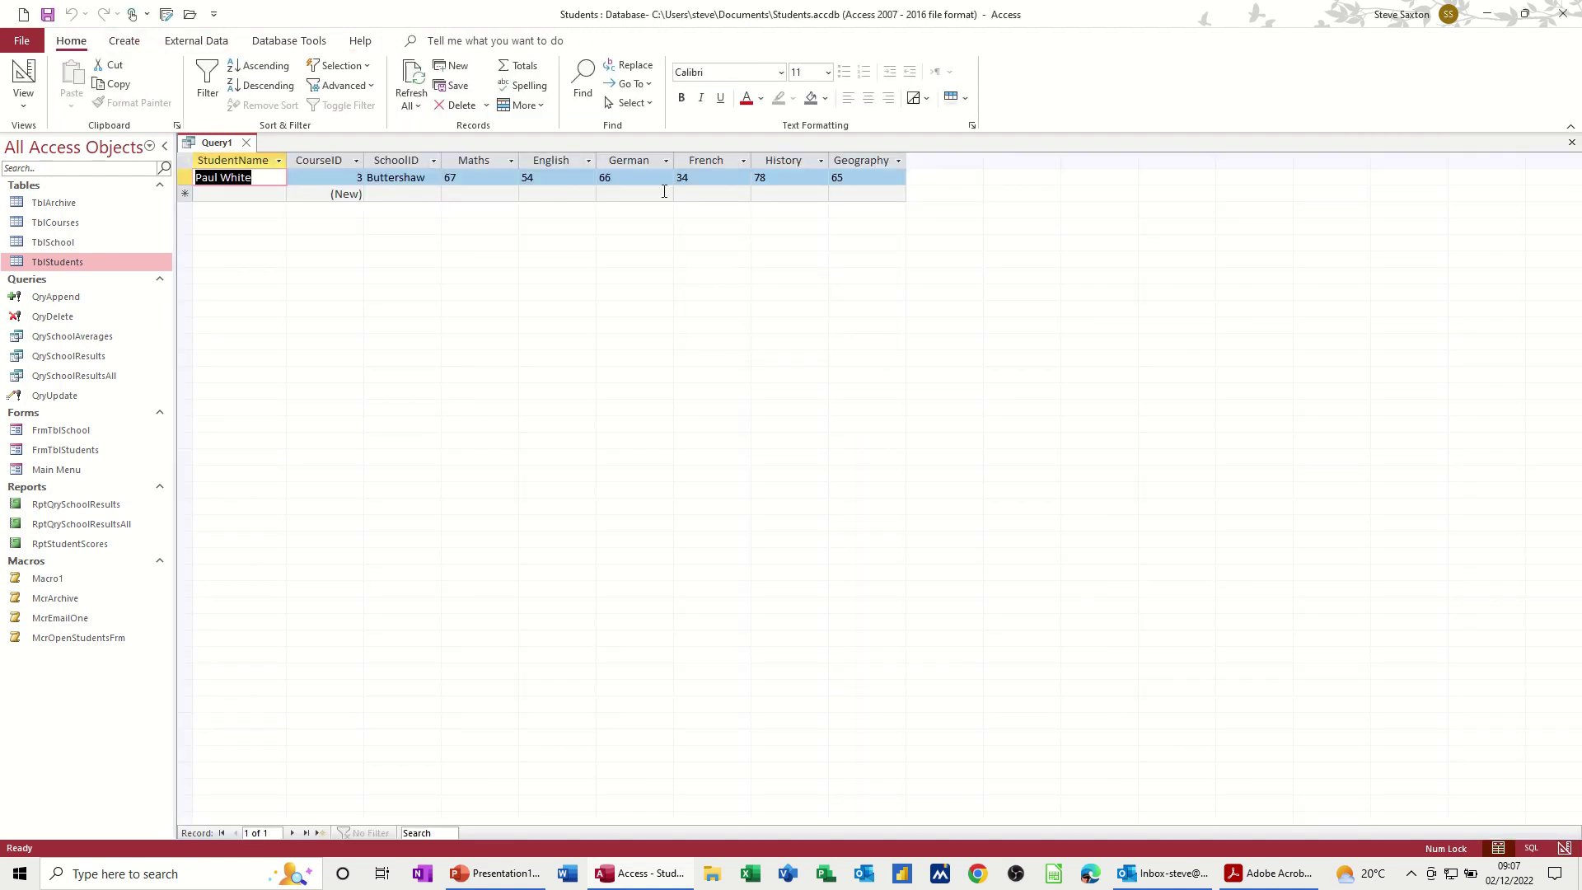
Step: Save the parameter query as QryStudentRecords
click(47, 15)
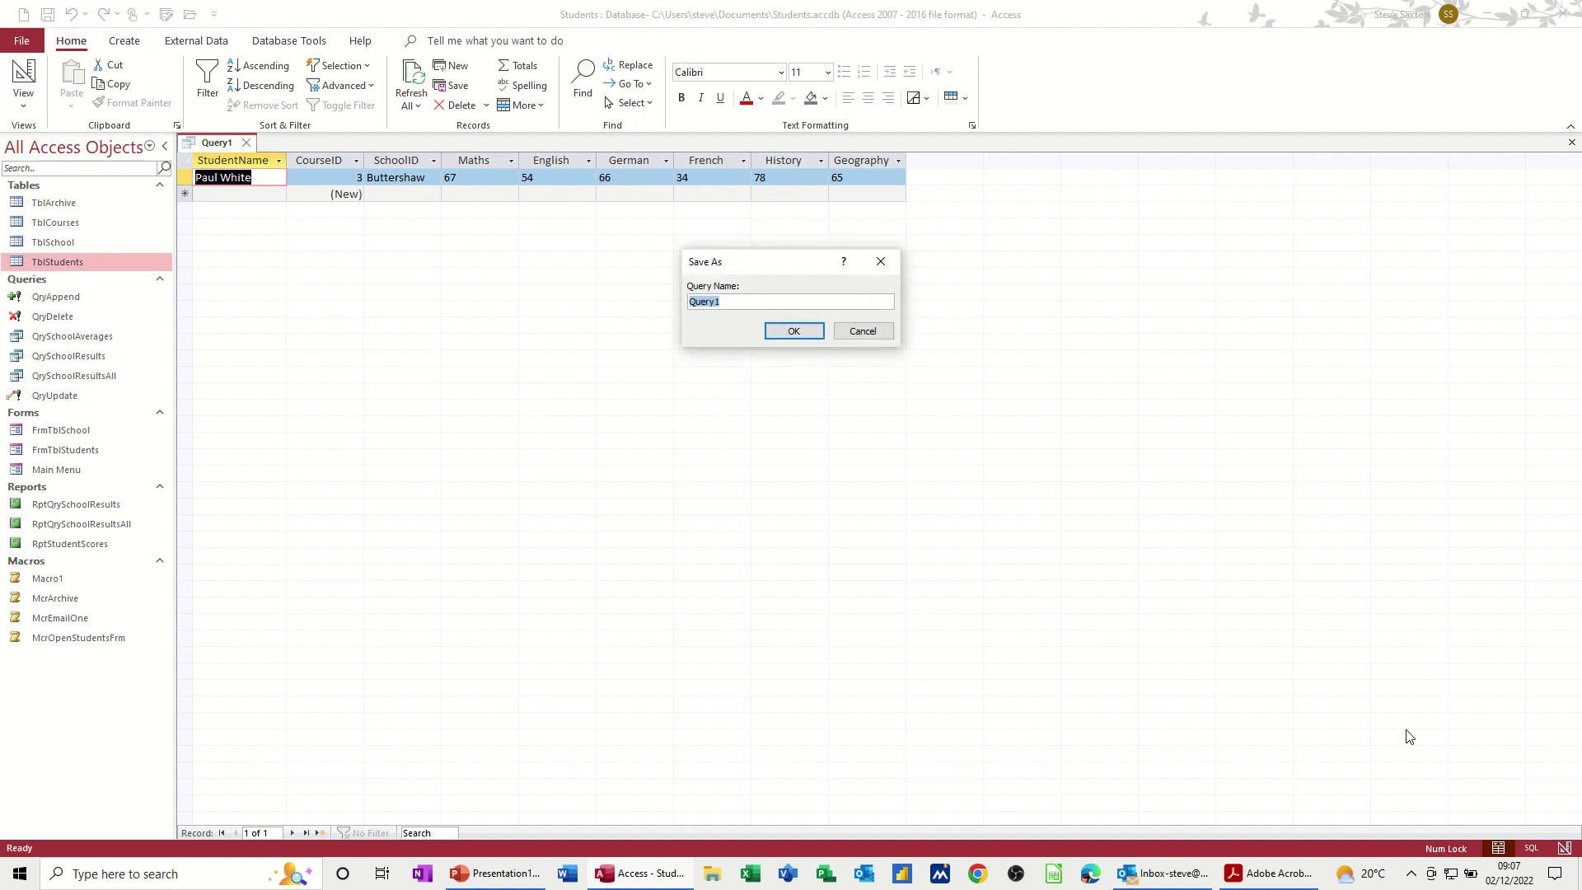
text(Q)
click(803, 337)
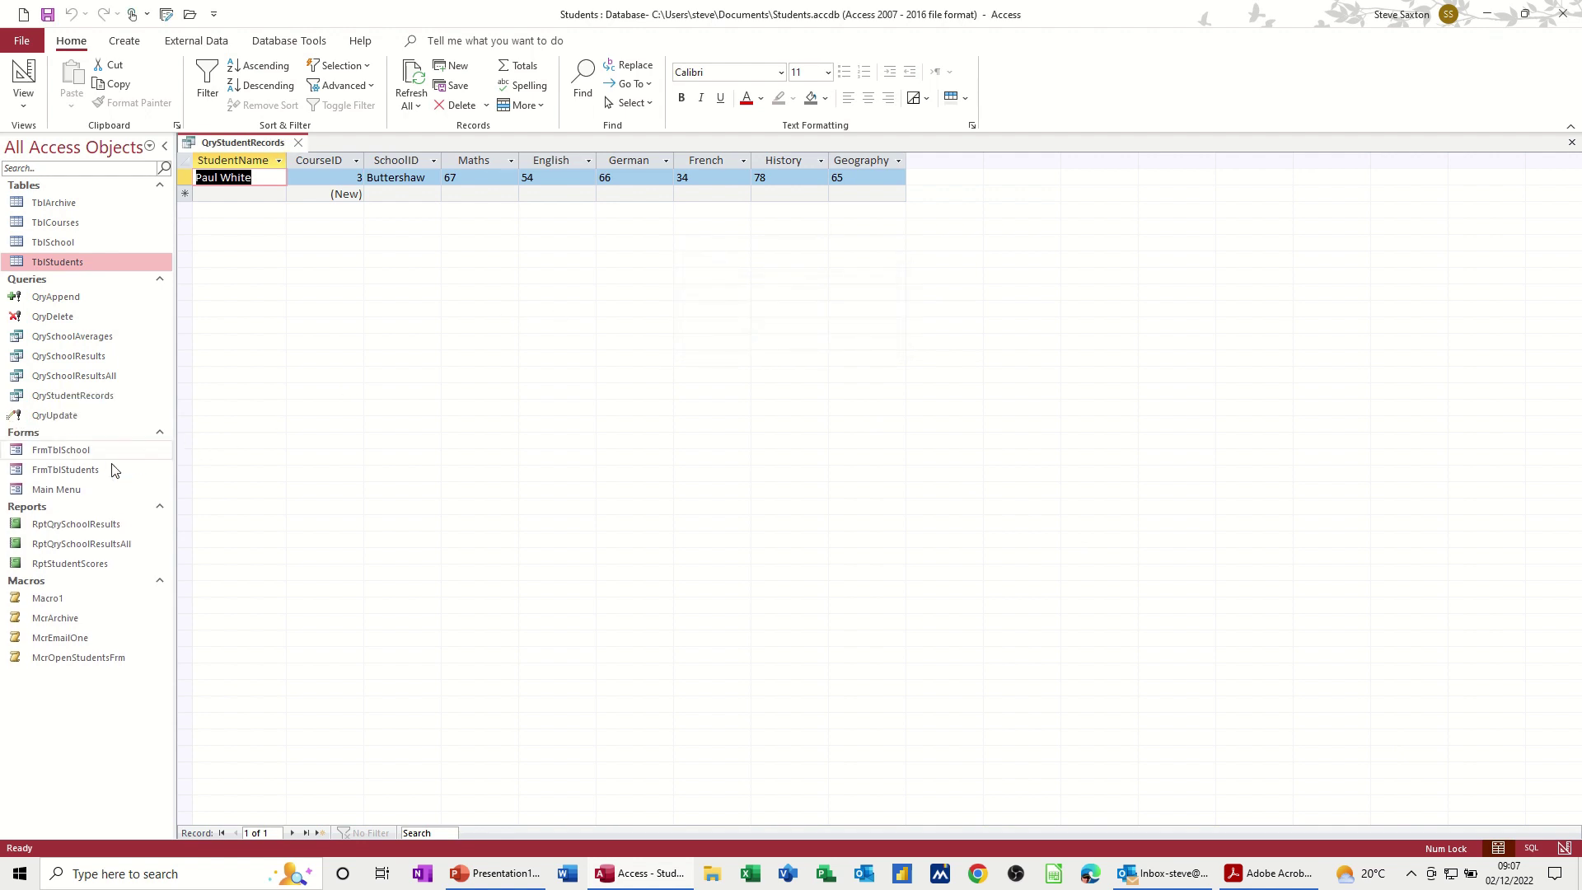
double_click(71, 567)
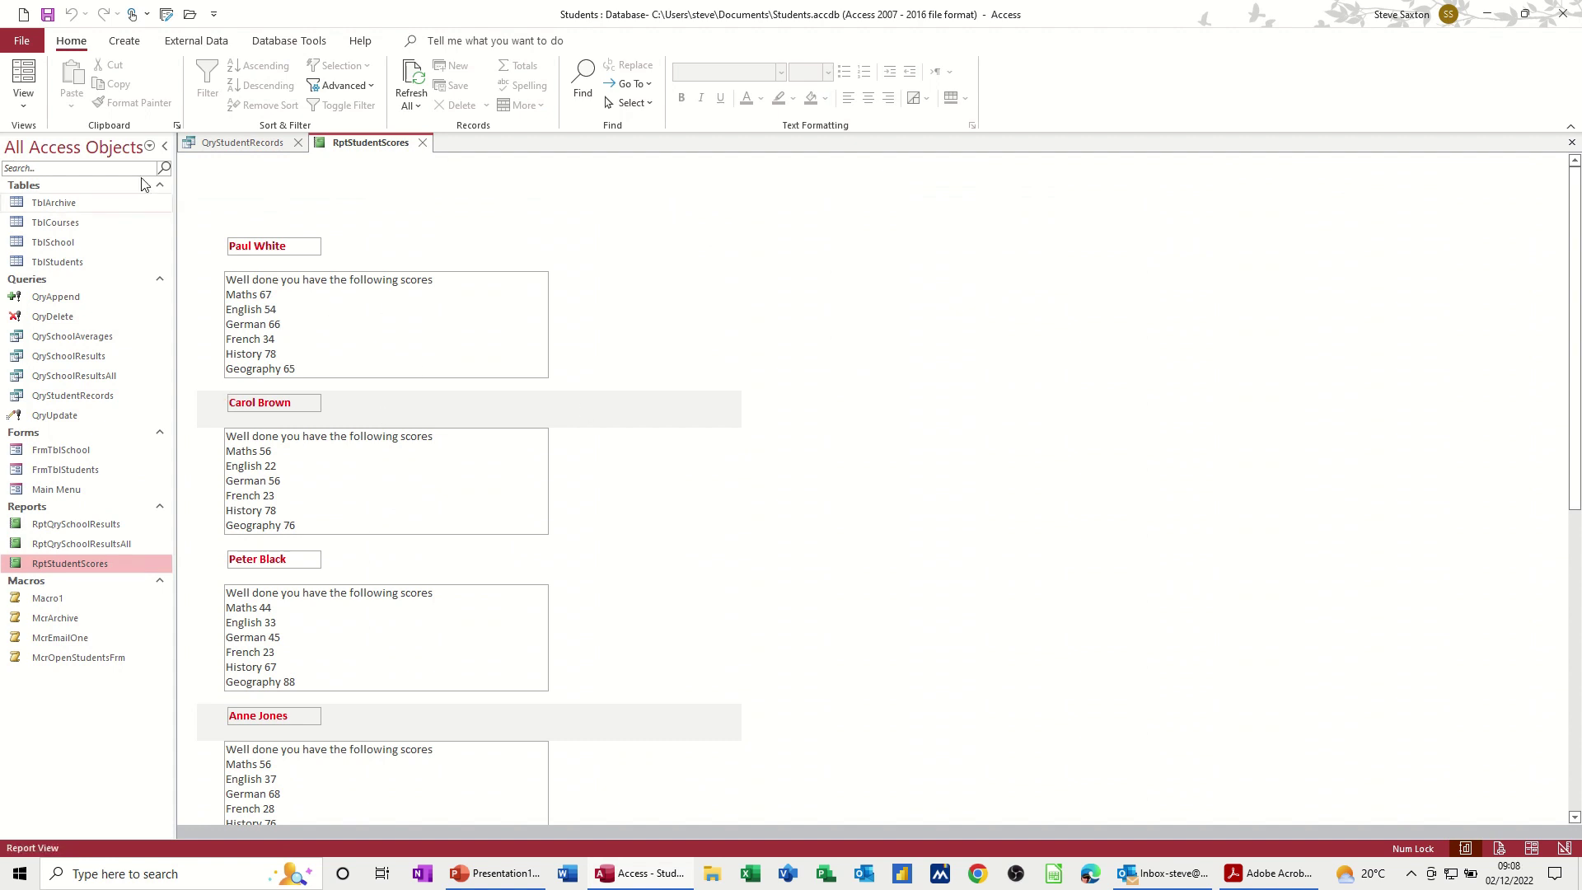
click(23, 93)
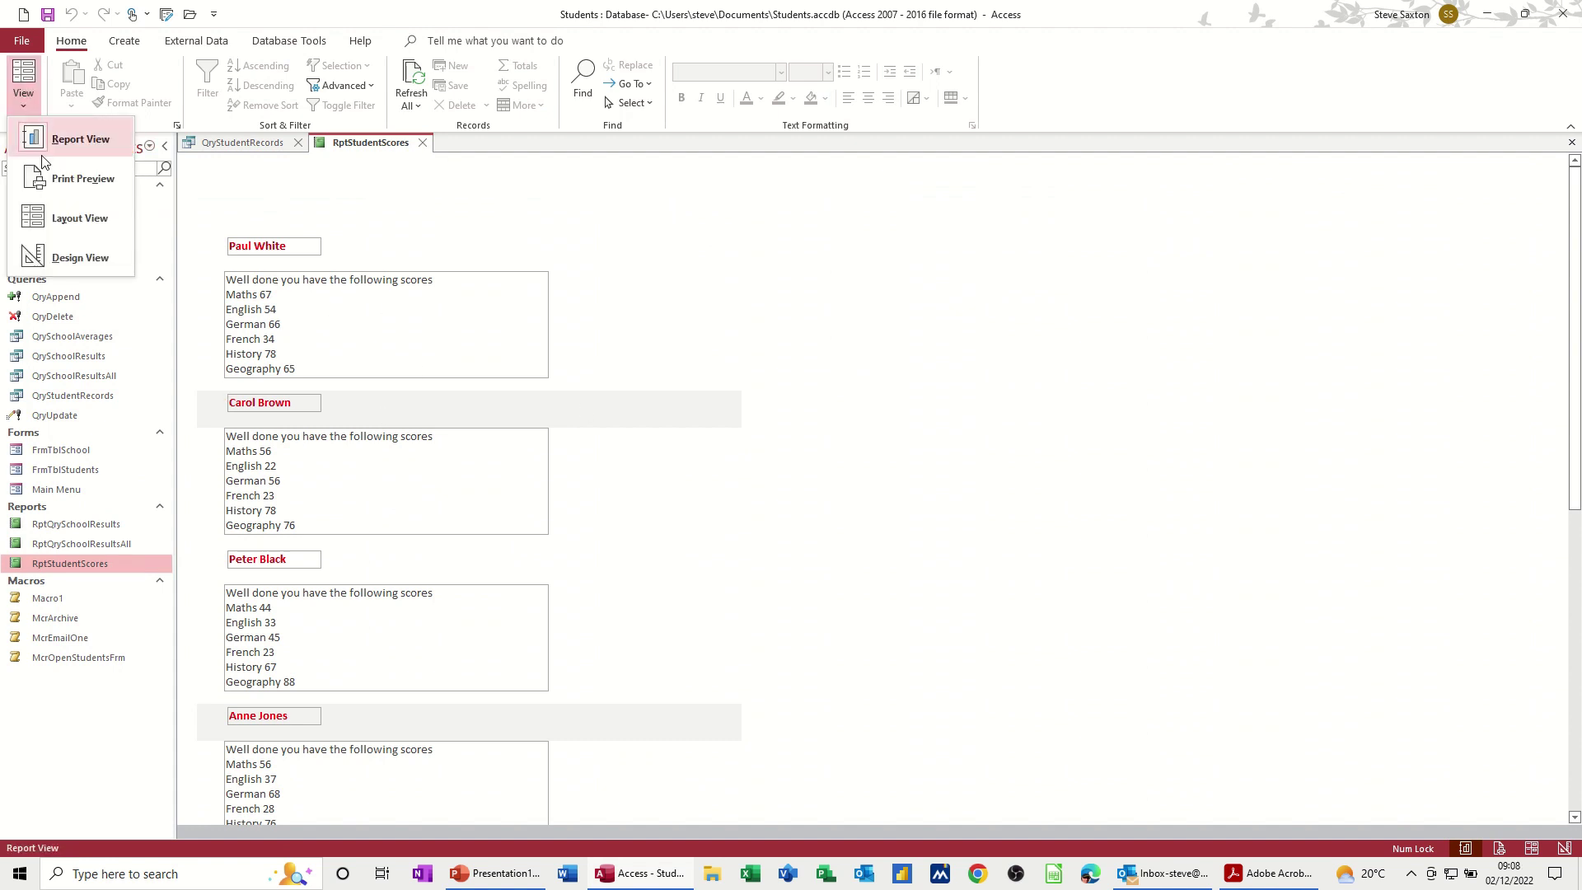
click(72, 257)
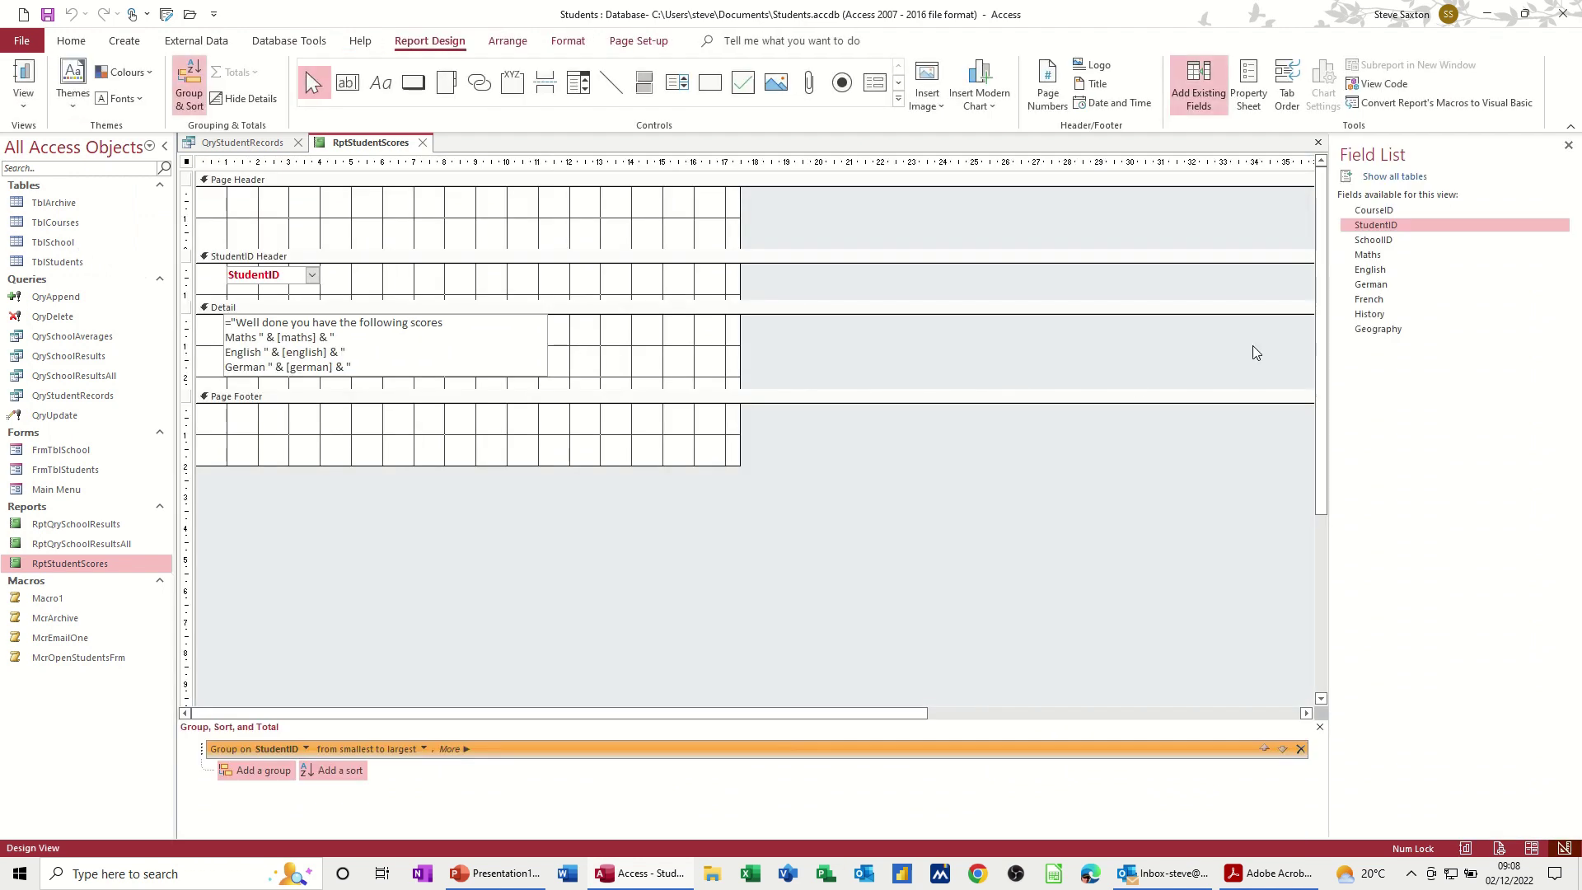
click(1250, 93)
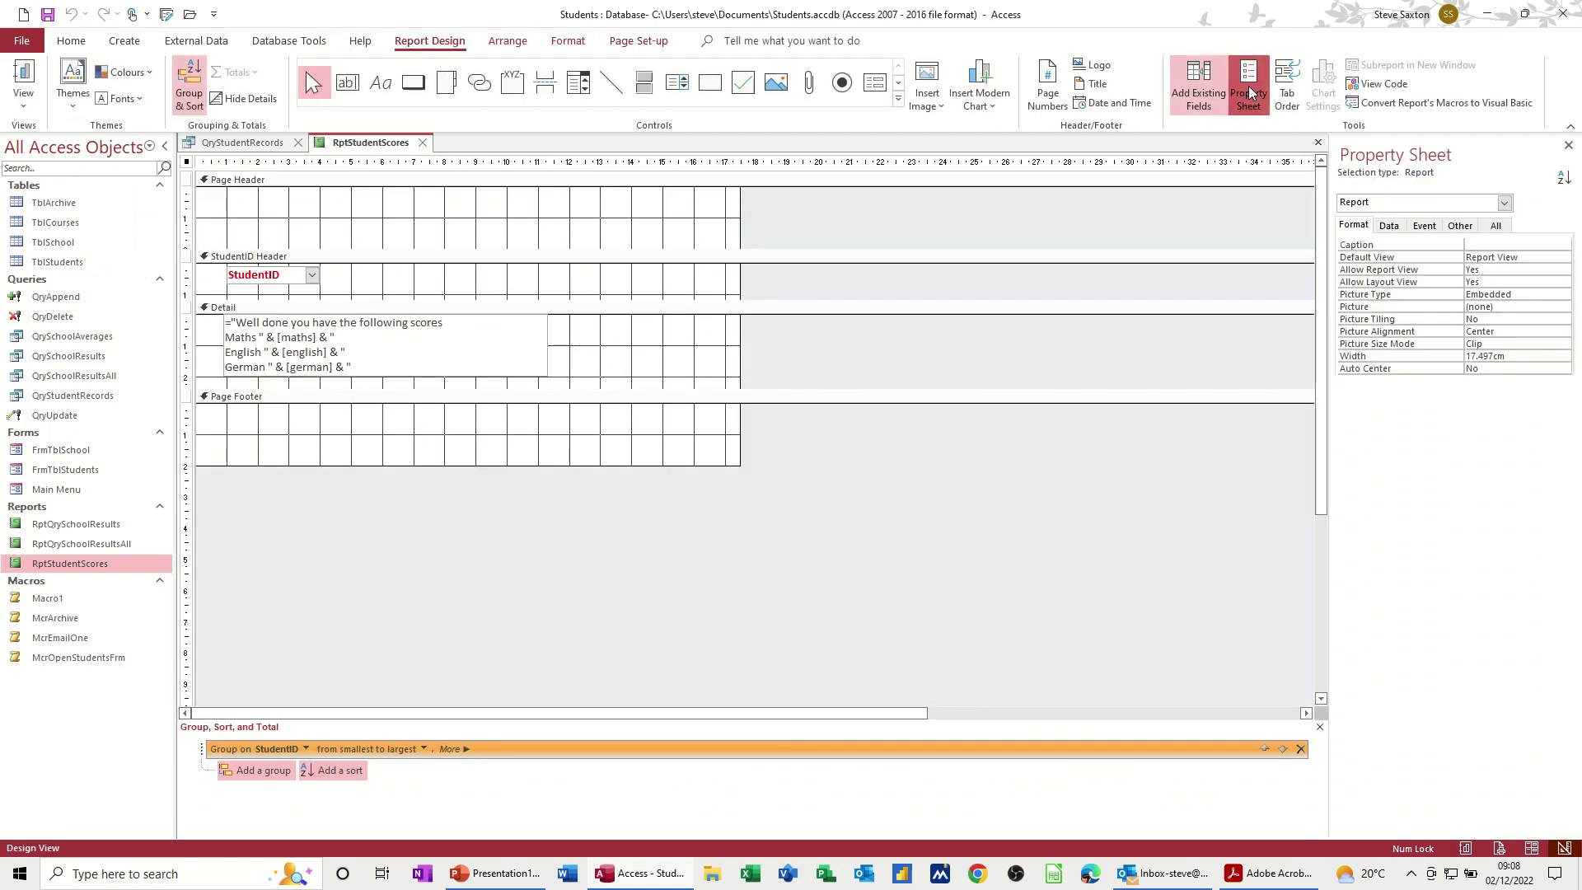
click(1390, 226)
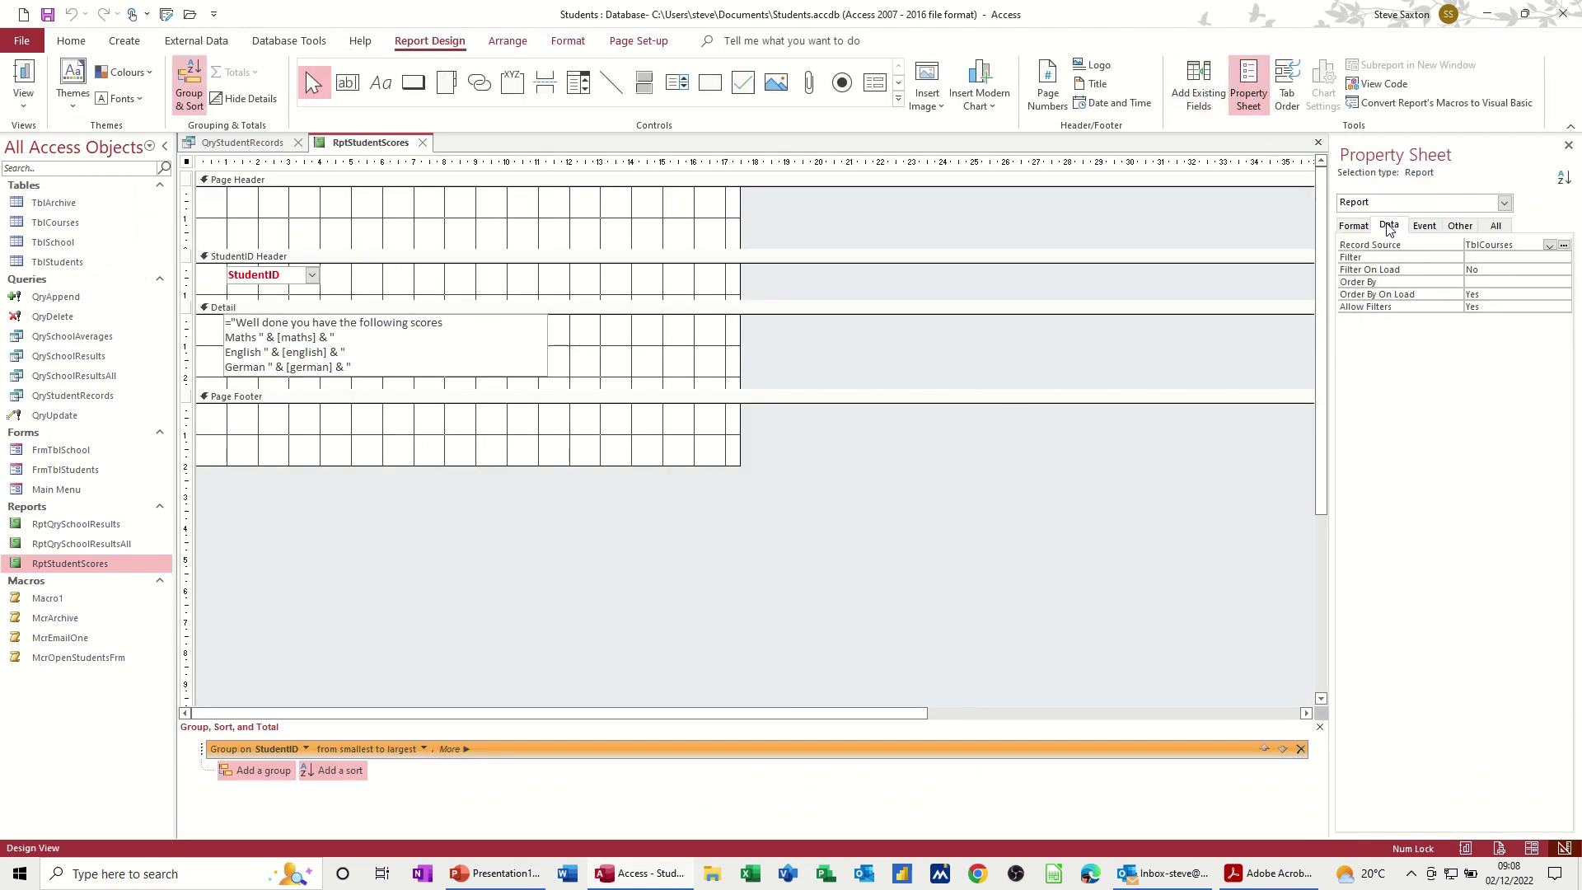
click(1480, 247)
click(422, 142)
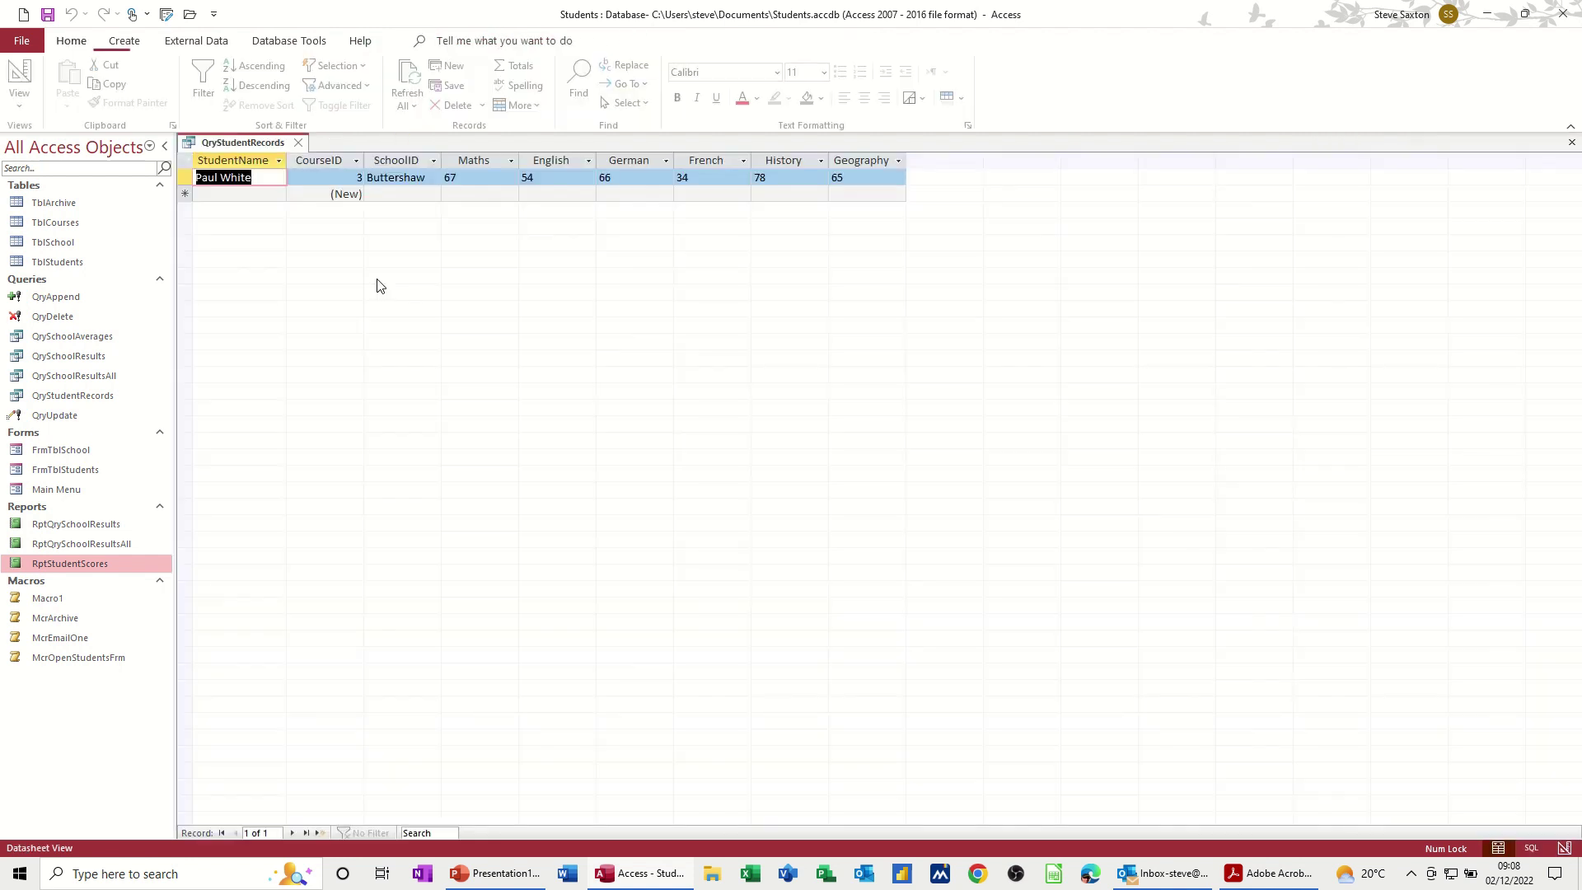
right_click(77, 564)
Step: Copy and paste RptStudentScores, naming the pasted report RptStudentRecords
click(118, 458)
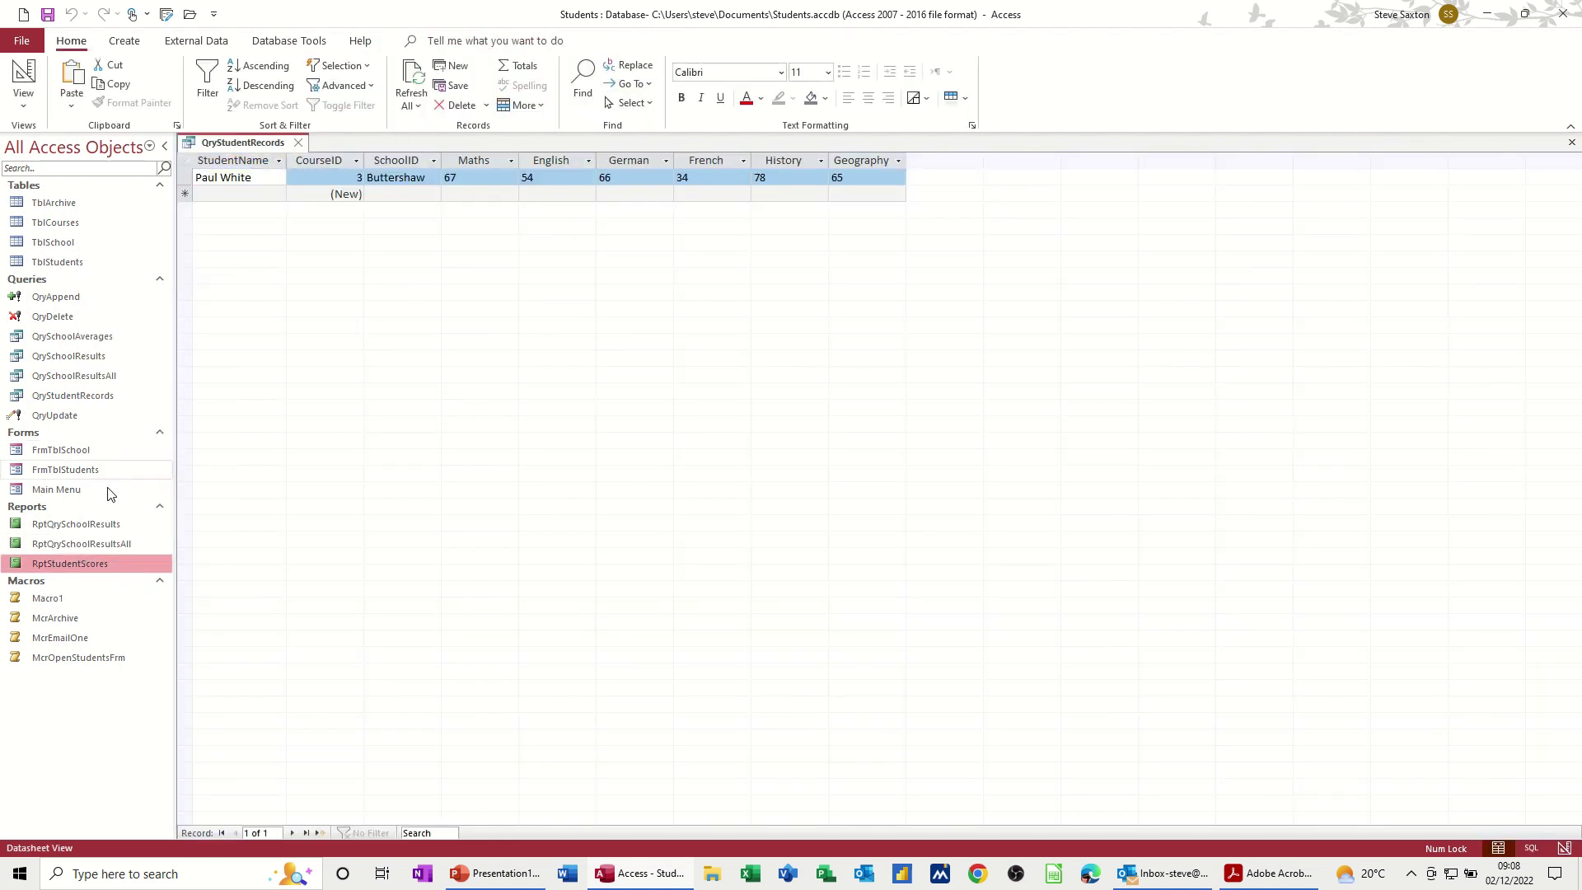
right_click(81, 562)
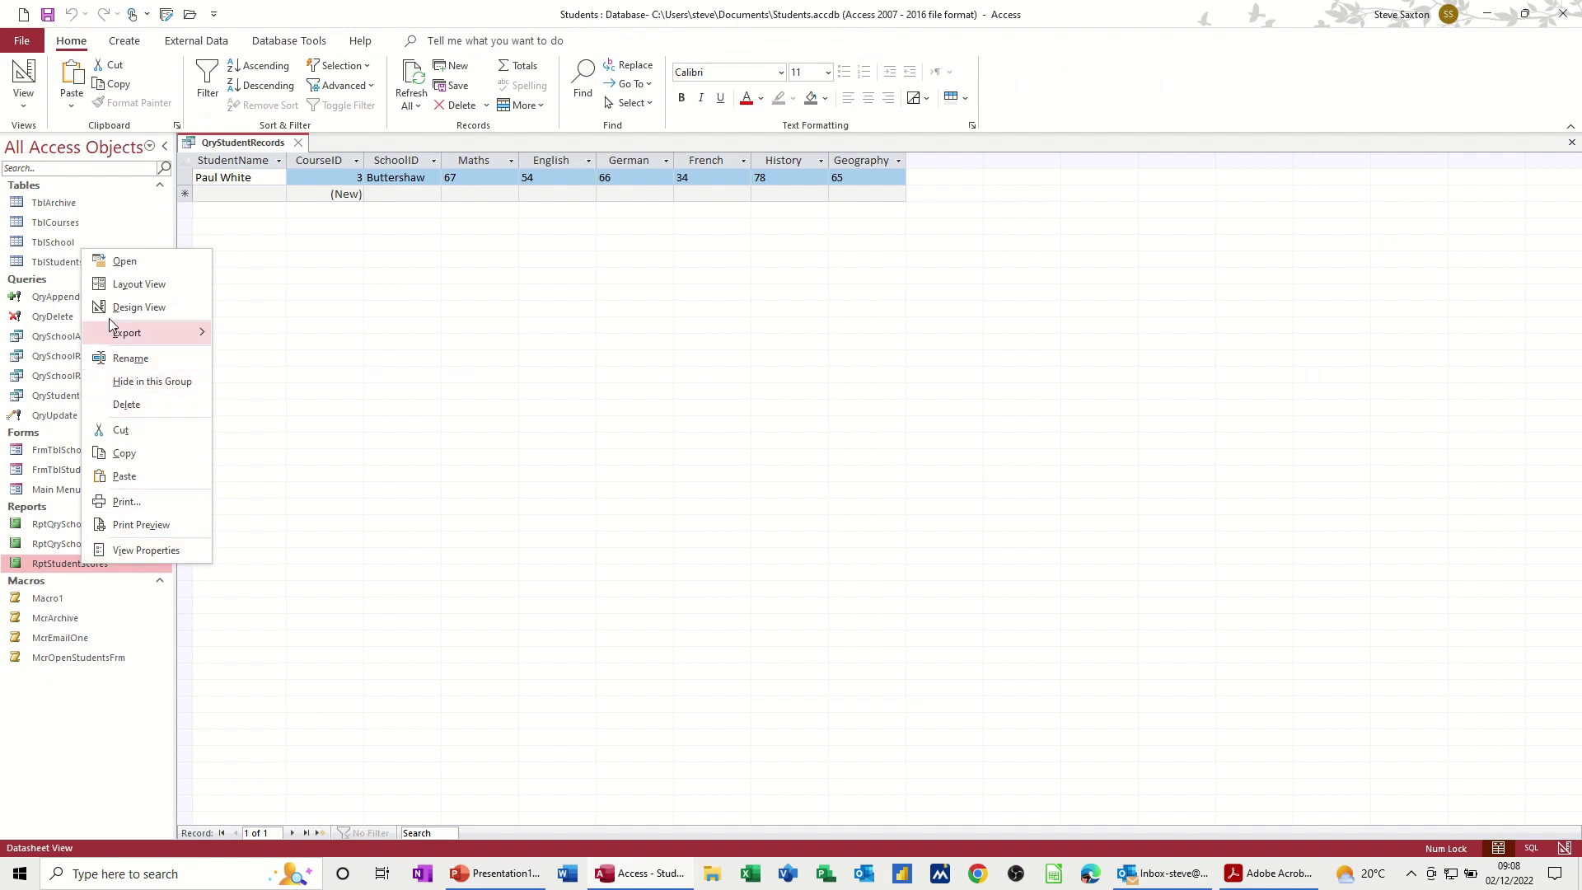
click(126, 477)
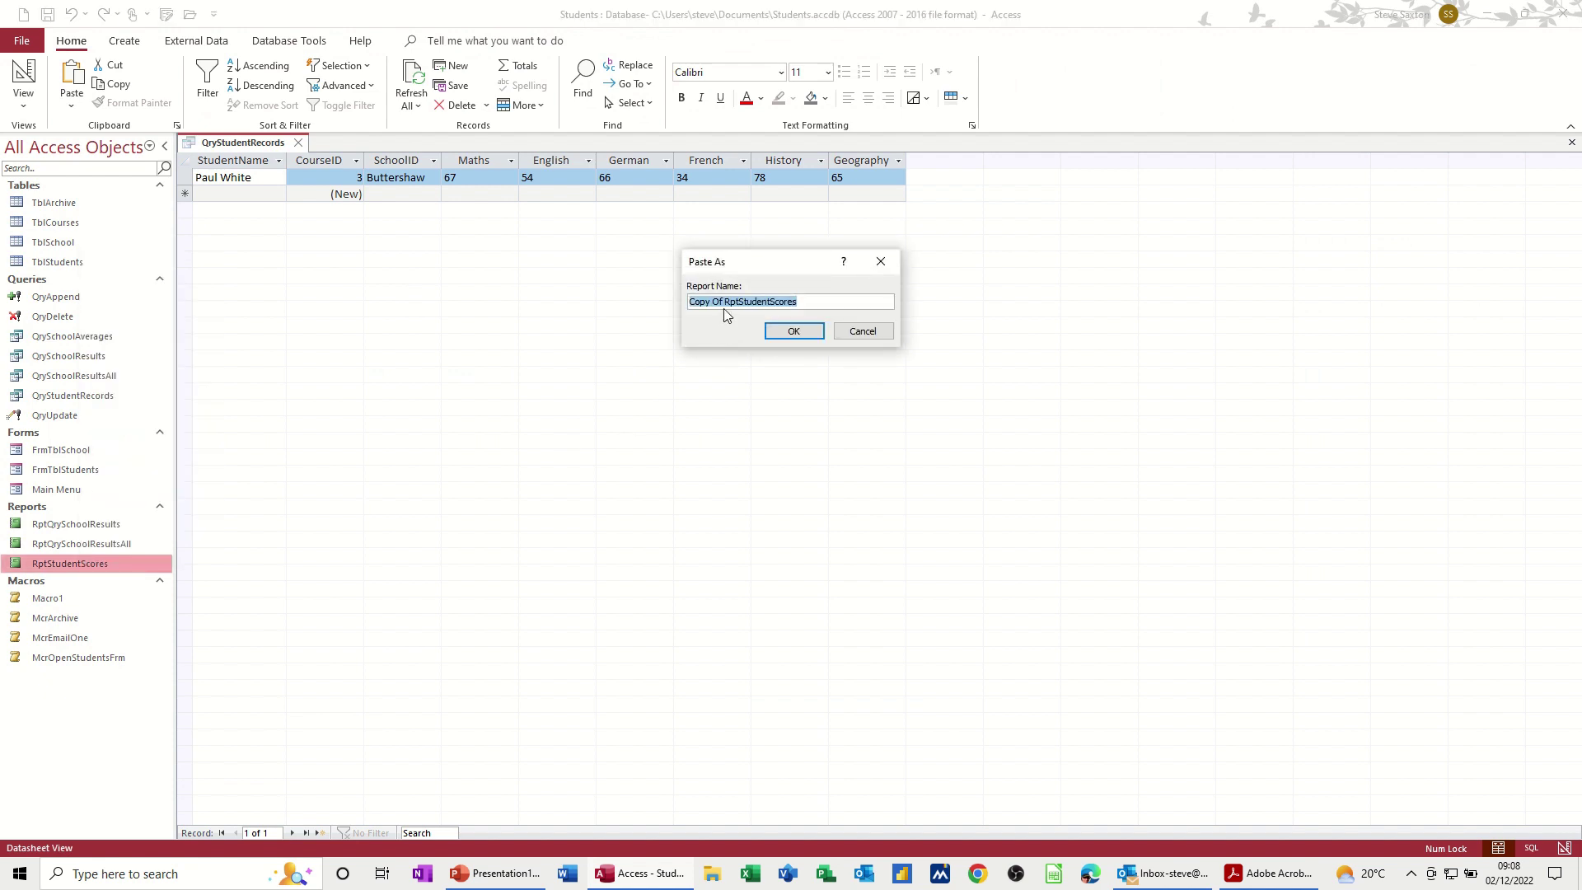
click(725, 303)
key(BackSpace)
key(BackSpace)
key(BackSpace)
key(BackSpace)
key(BackSpace)
key(BackSpace)
key(BackSpace)
key(BackSpace)
drag(758, 310, 740, 310)
text(Re)
key(Return)
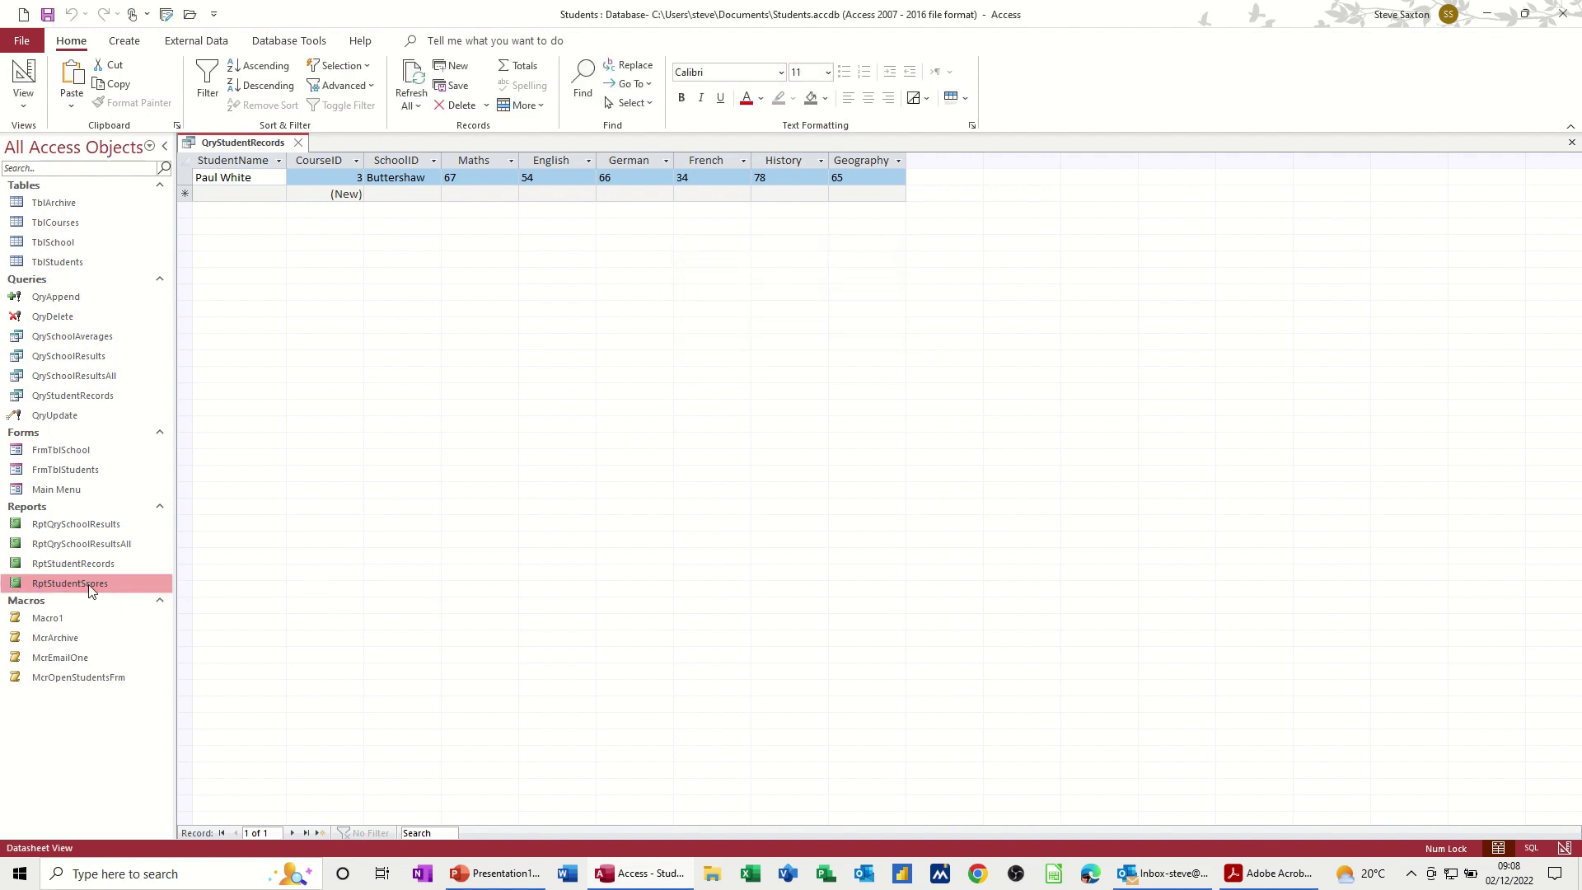
right_click(89, 586)
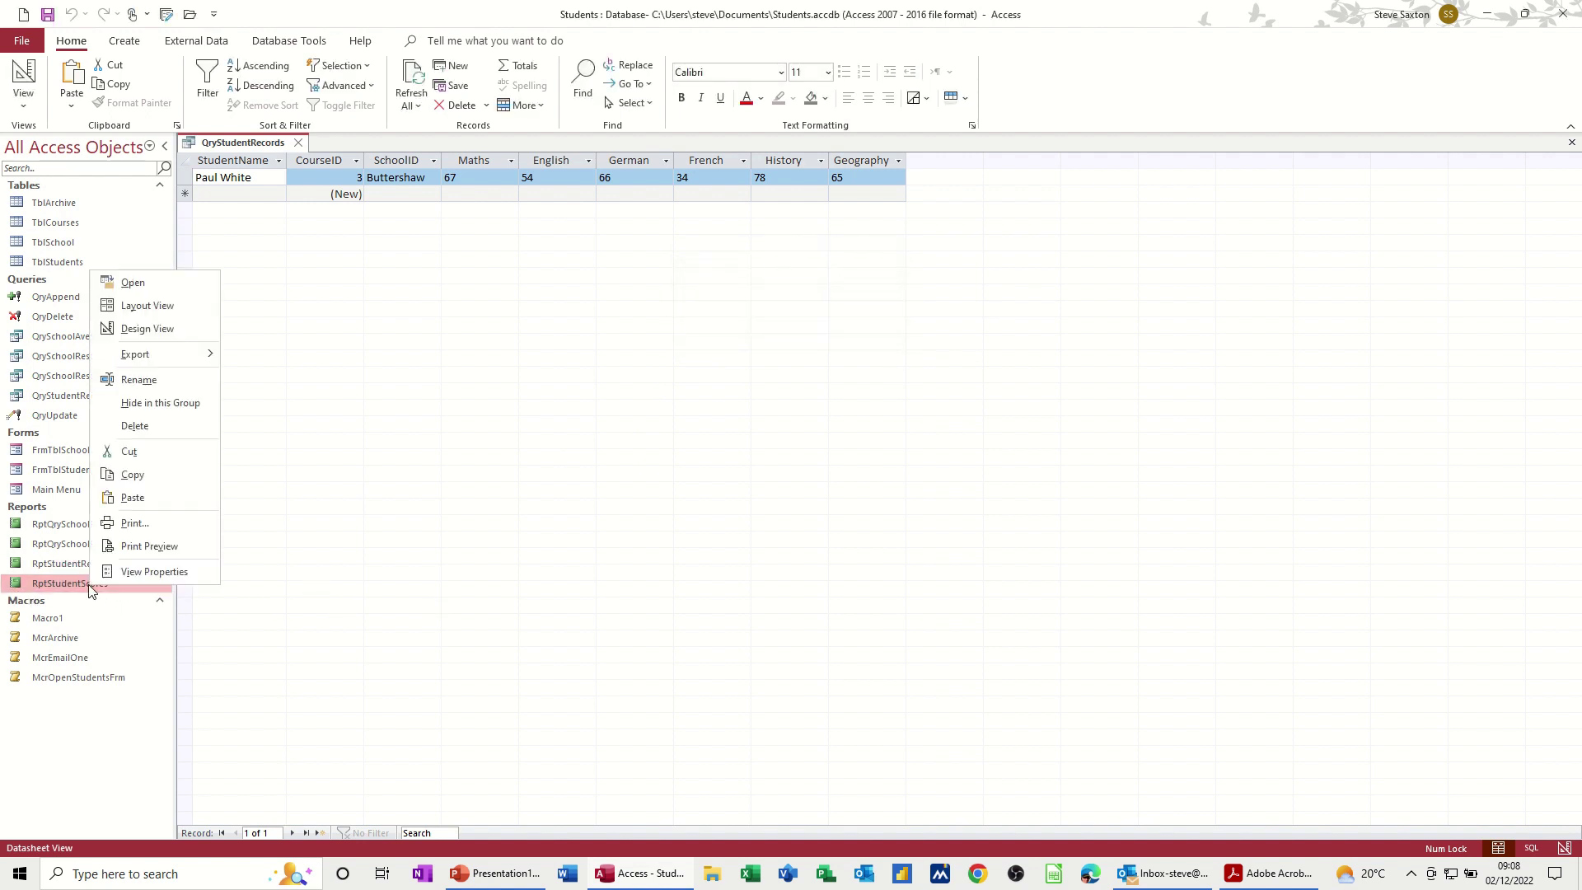
Step: In Design View, set RptStudentScores' Record Source to QryStudentRecords, then switch to preview
click(147, 331)
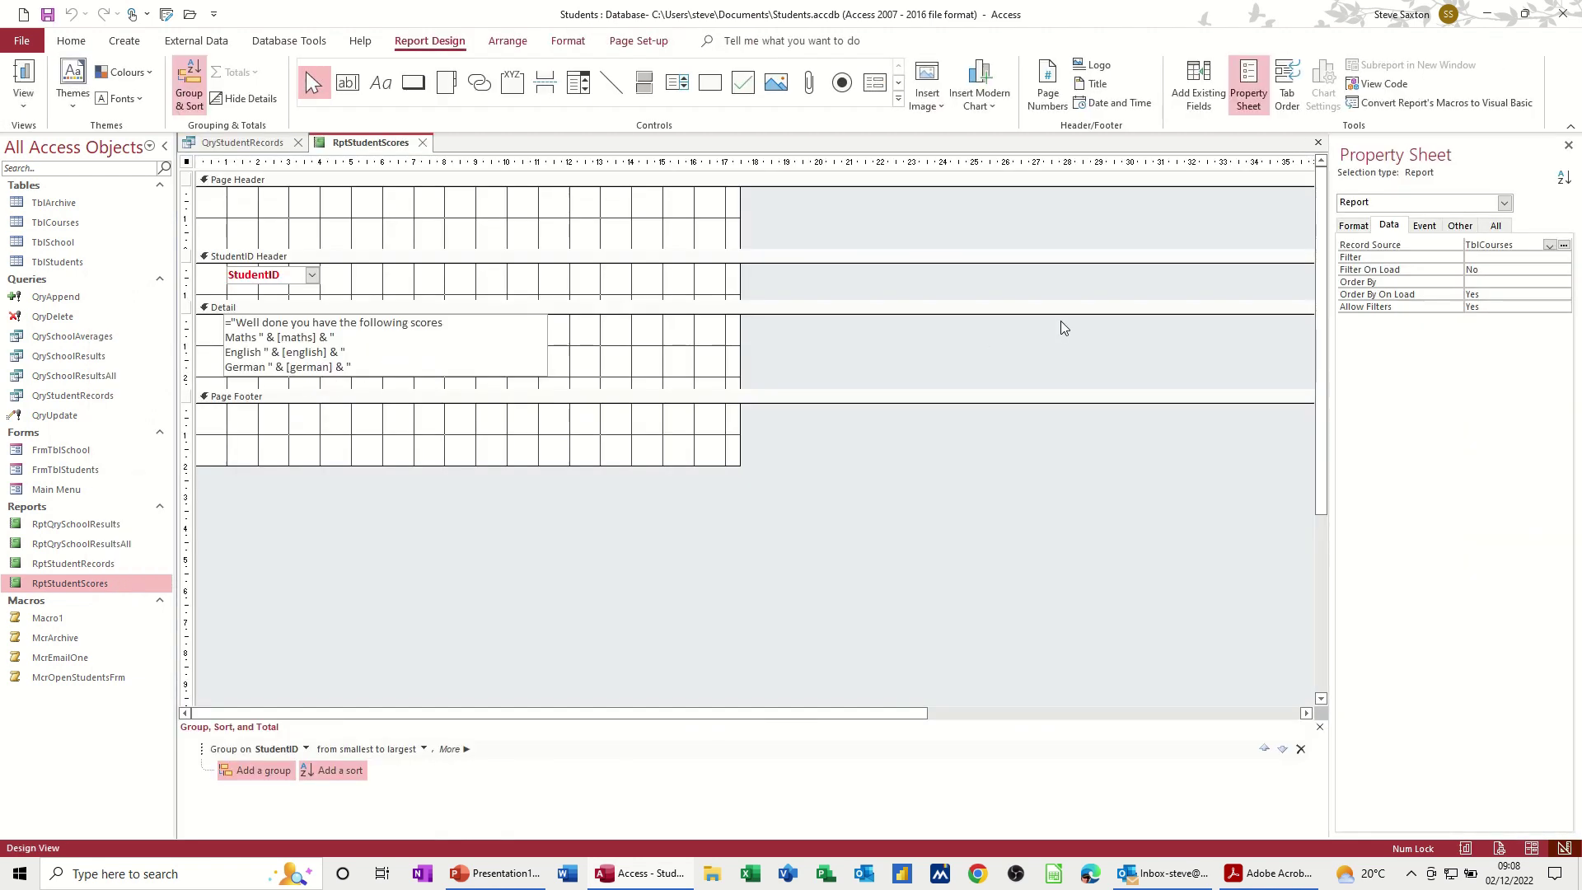
click(1549, 247)
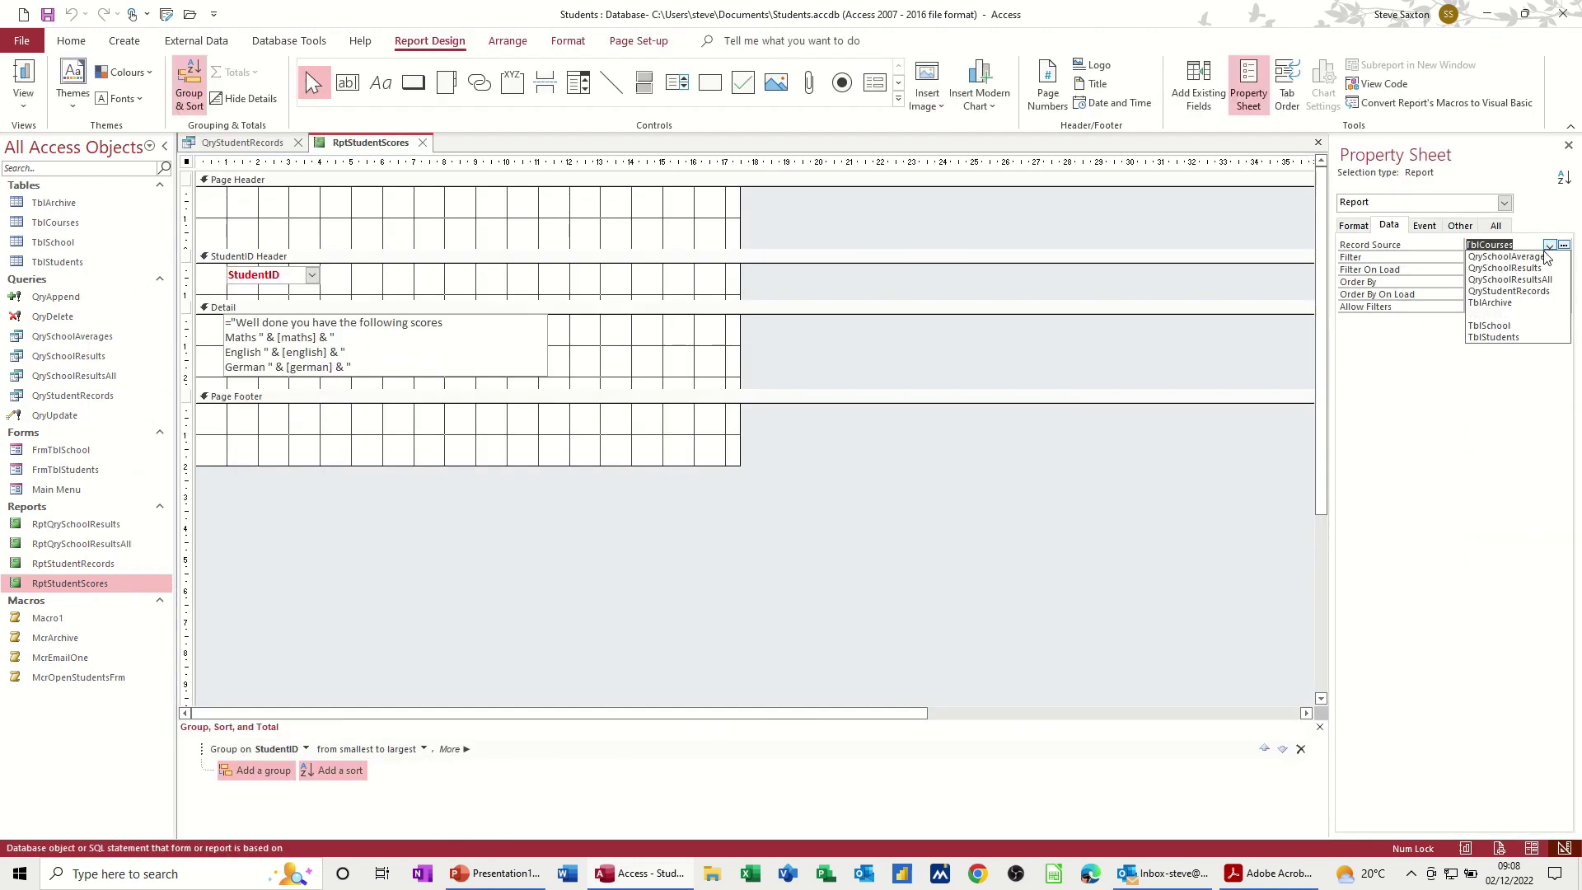
click(1538, 293)
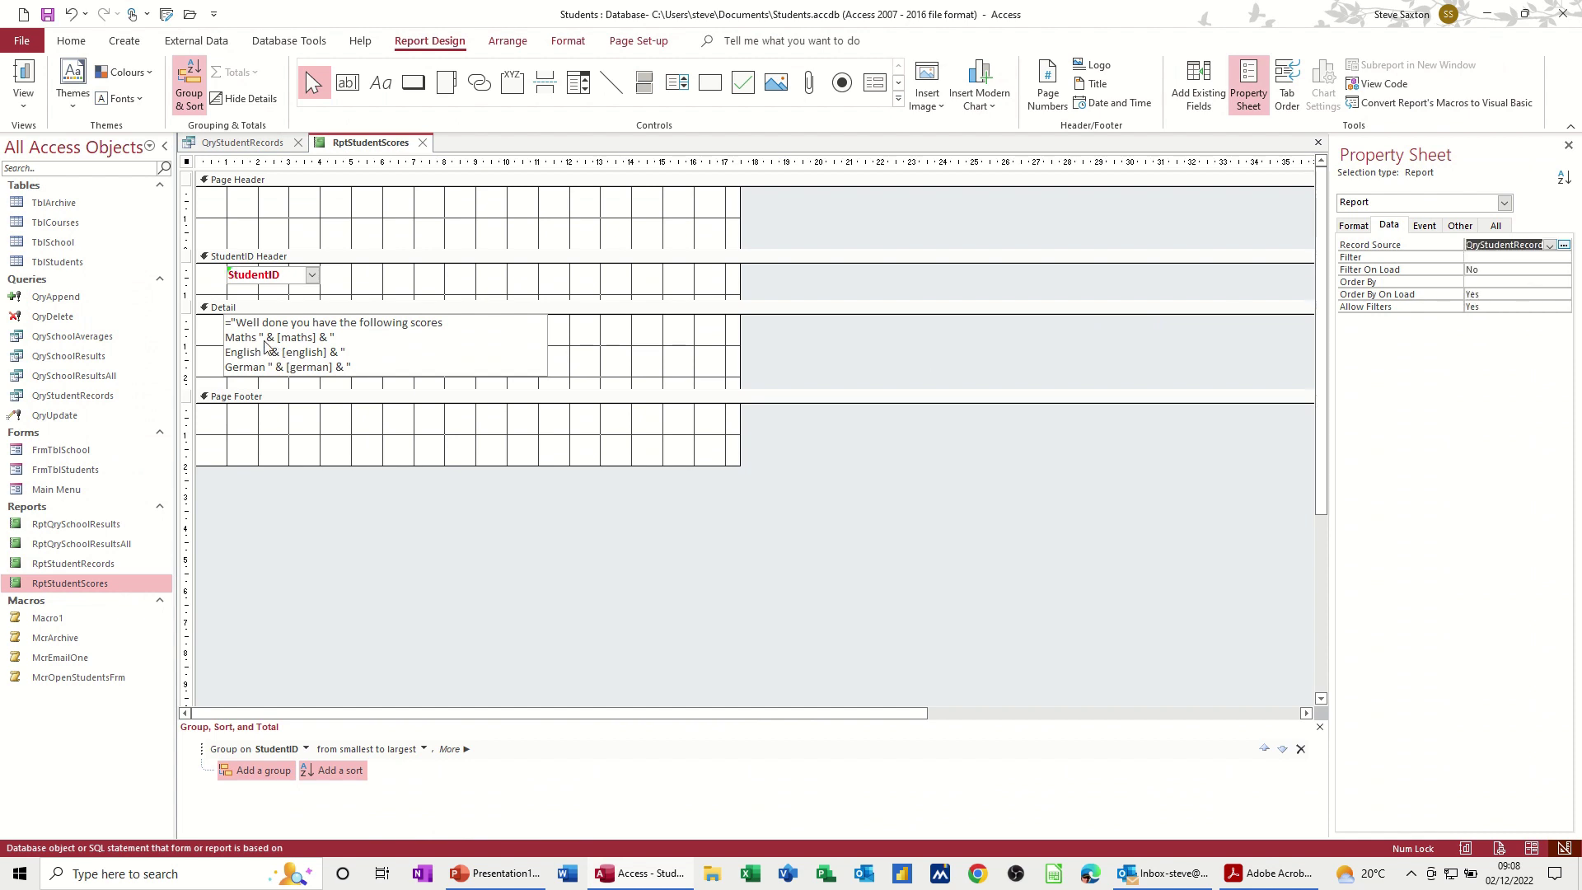
click(26, 78)
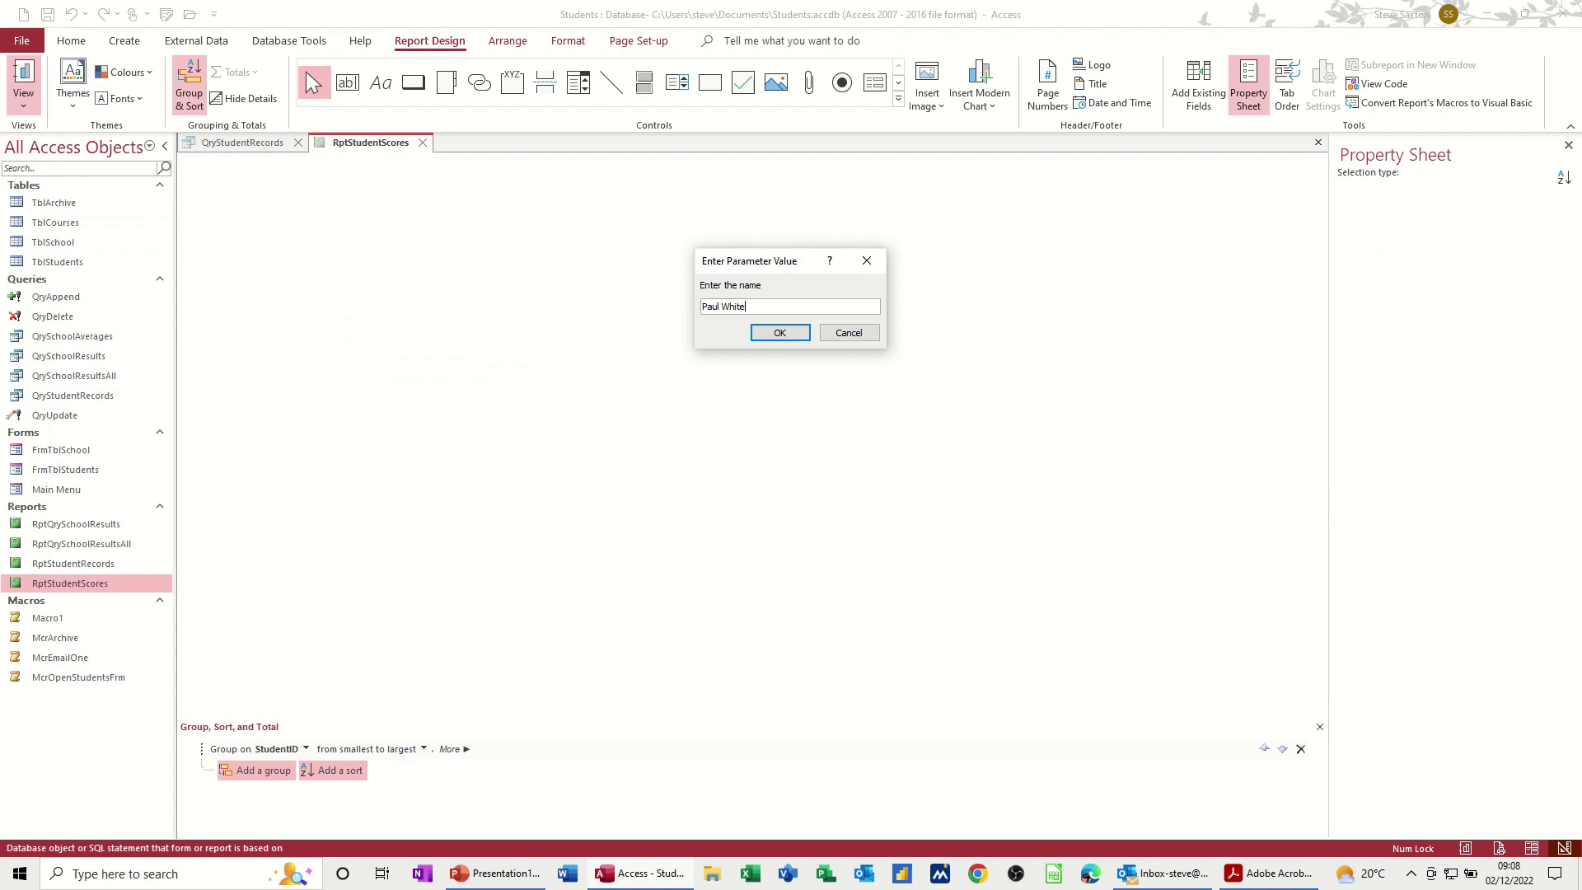
Step: Preview the report for StudentID 1, showing Maths 67 through Geography 65, then return to Design View
key(Return)
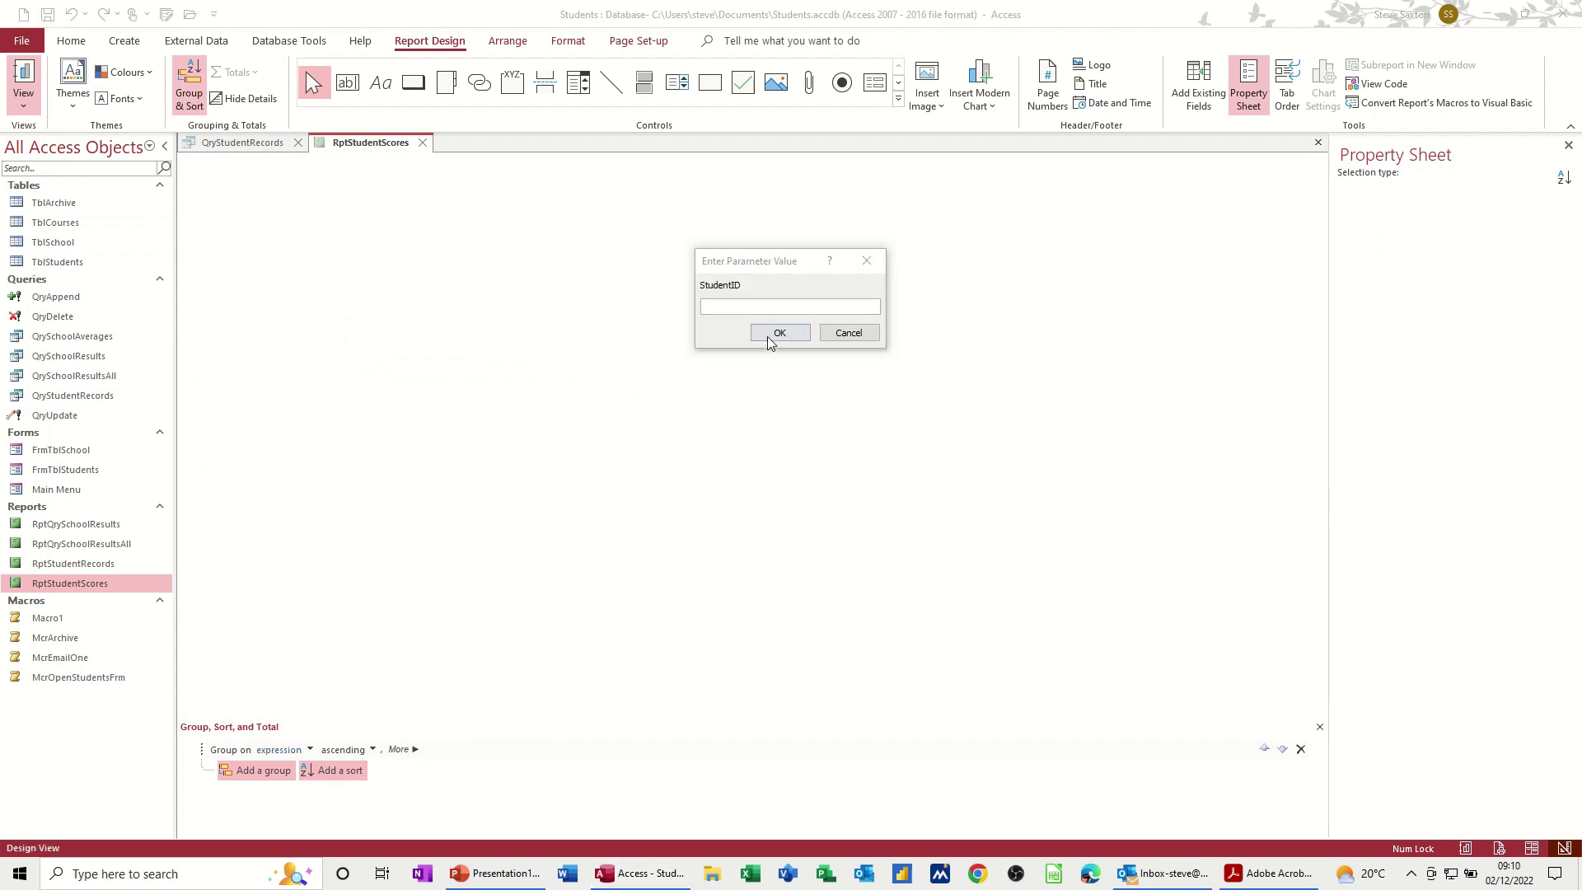
click(732, 304)
text(1)
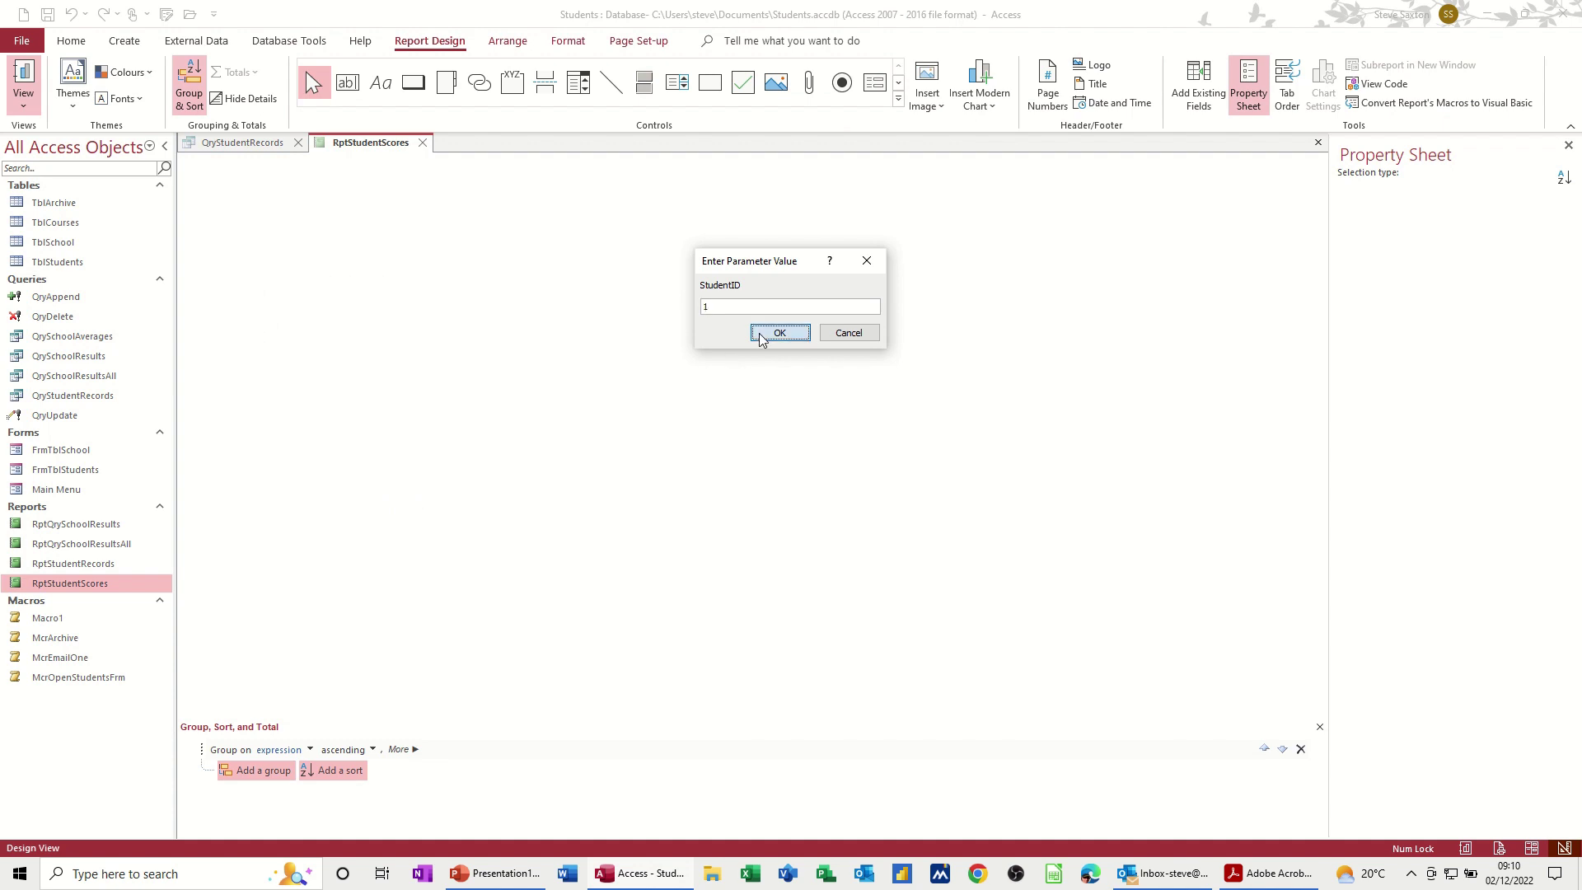
click(759, 335)
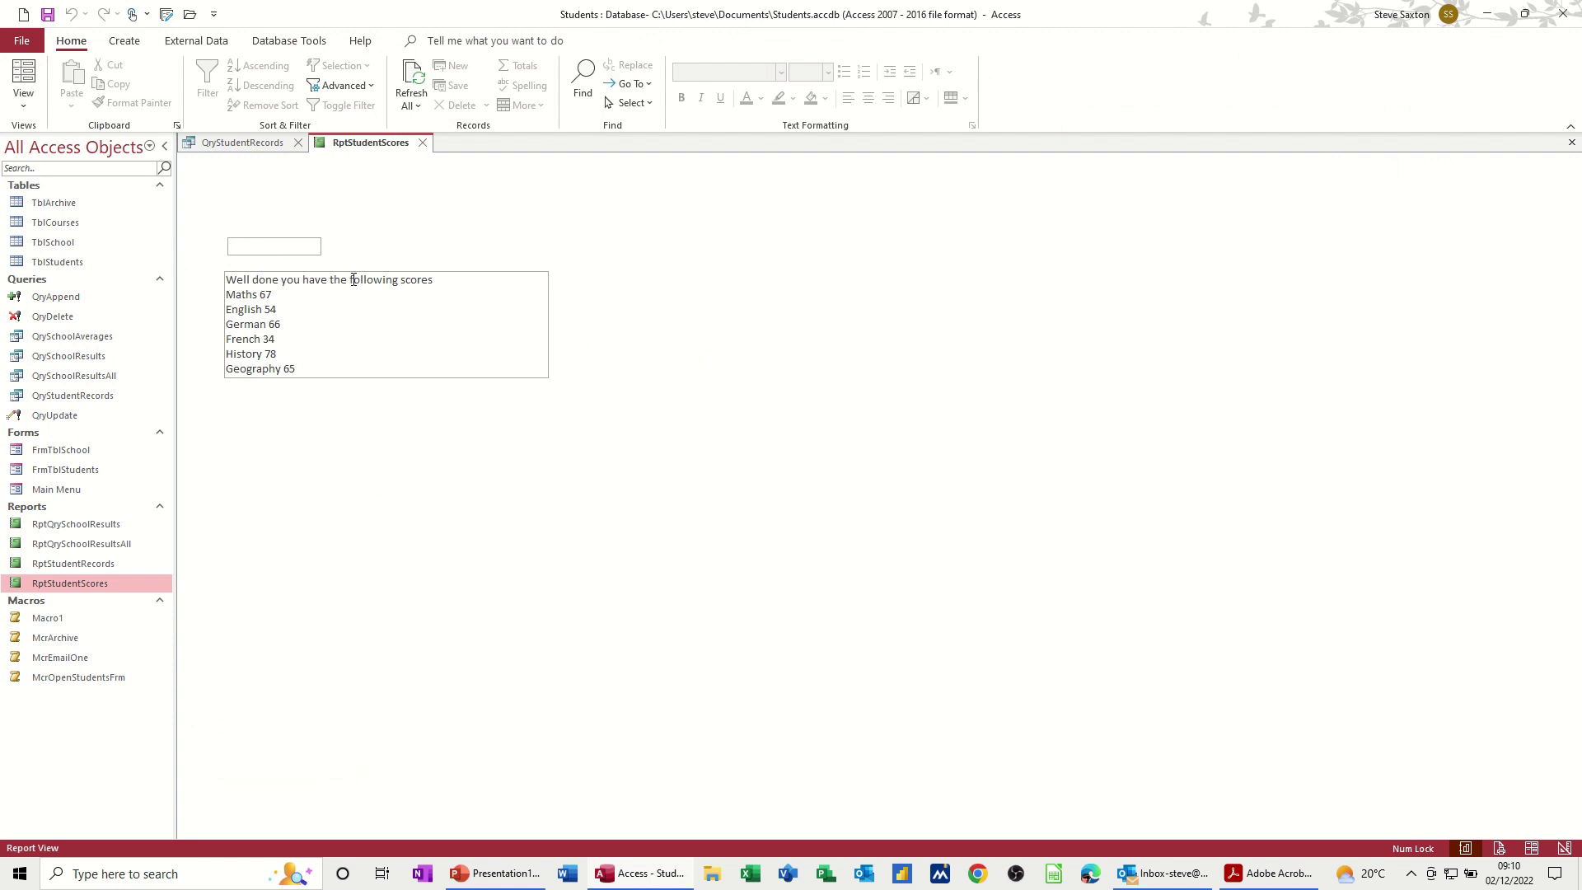
click(24, 97)
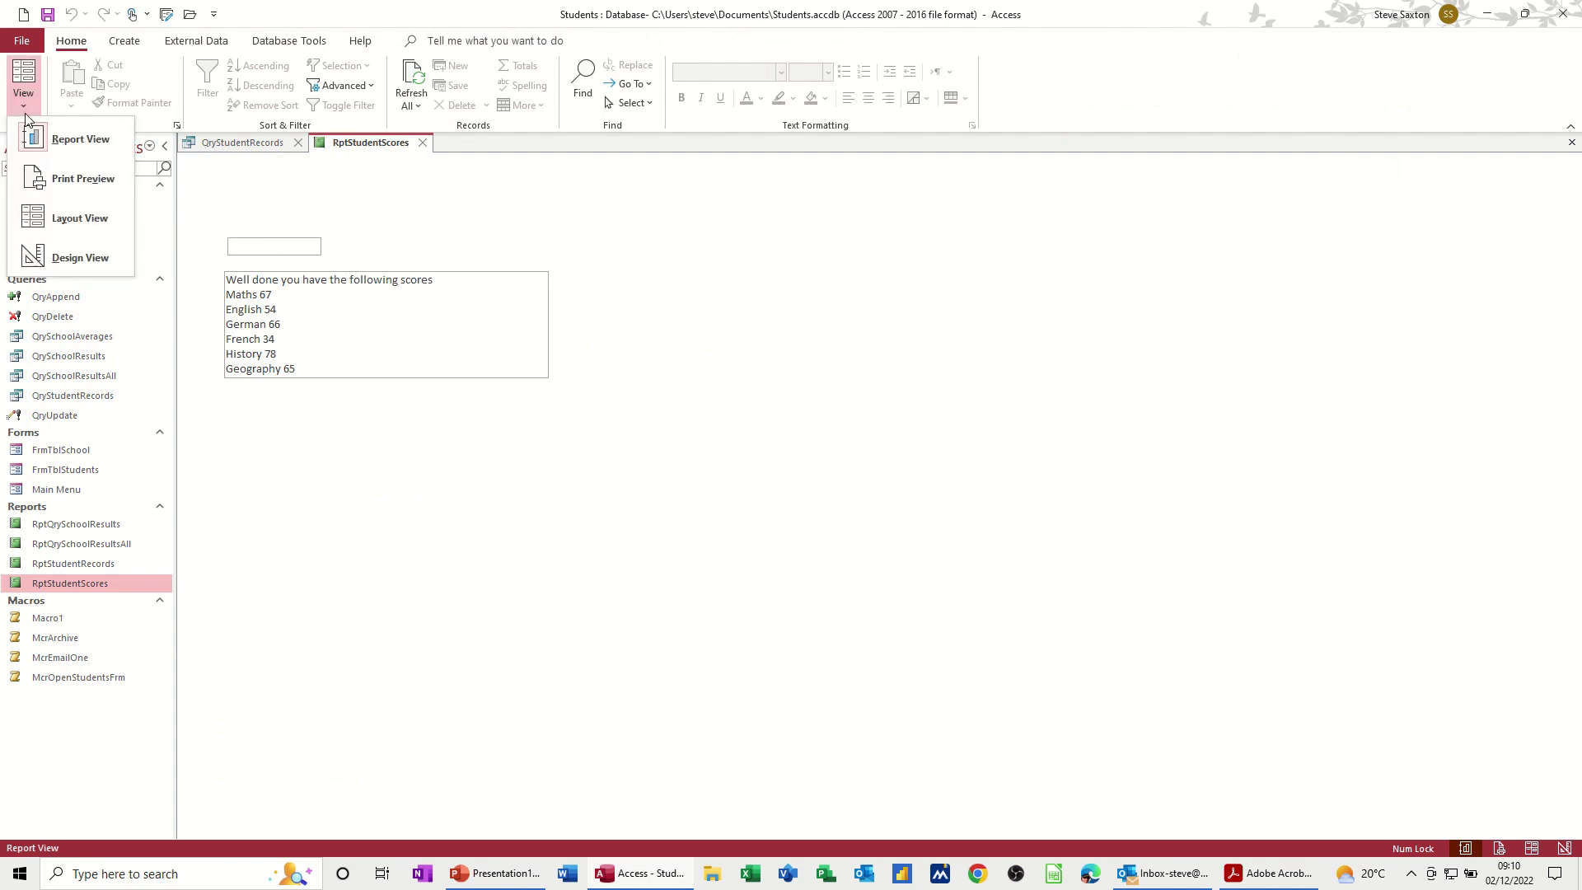
click(73, 259)
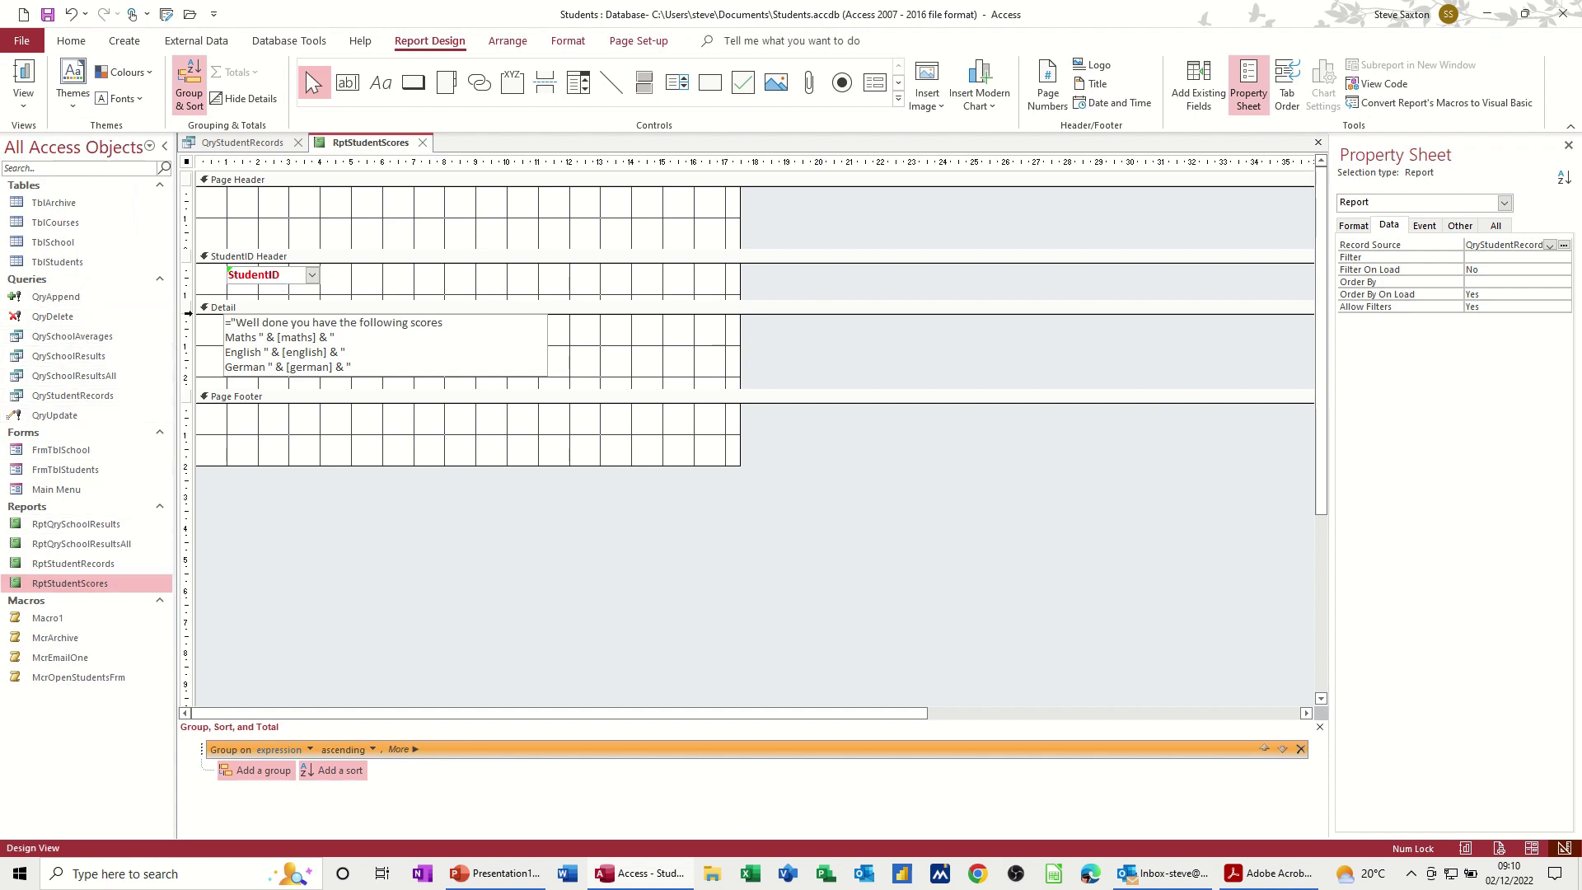
Step: Delete the StudentID grouping level and add a new group on StudentName
click(272, 283)
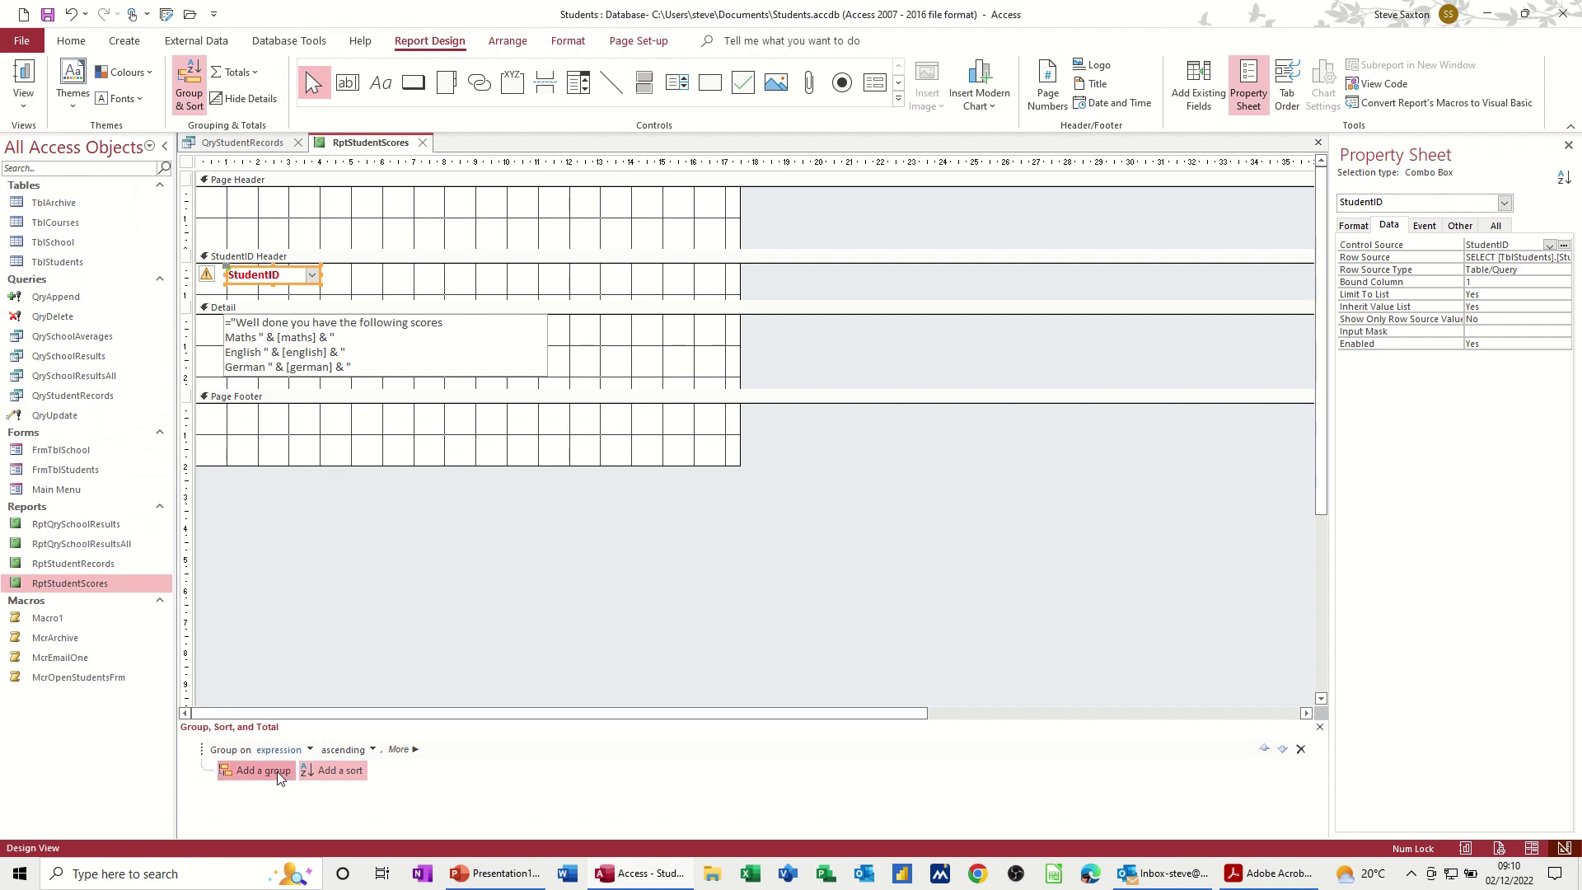
click(1300, 750)
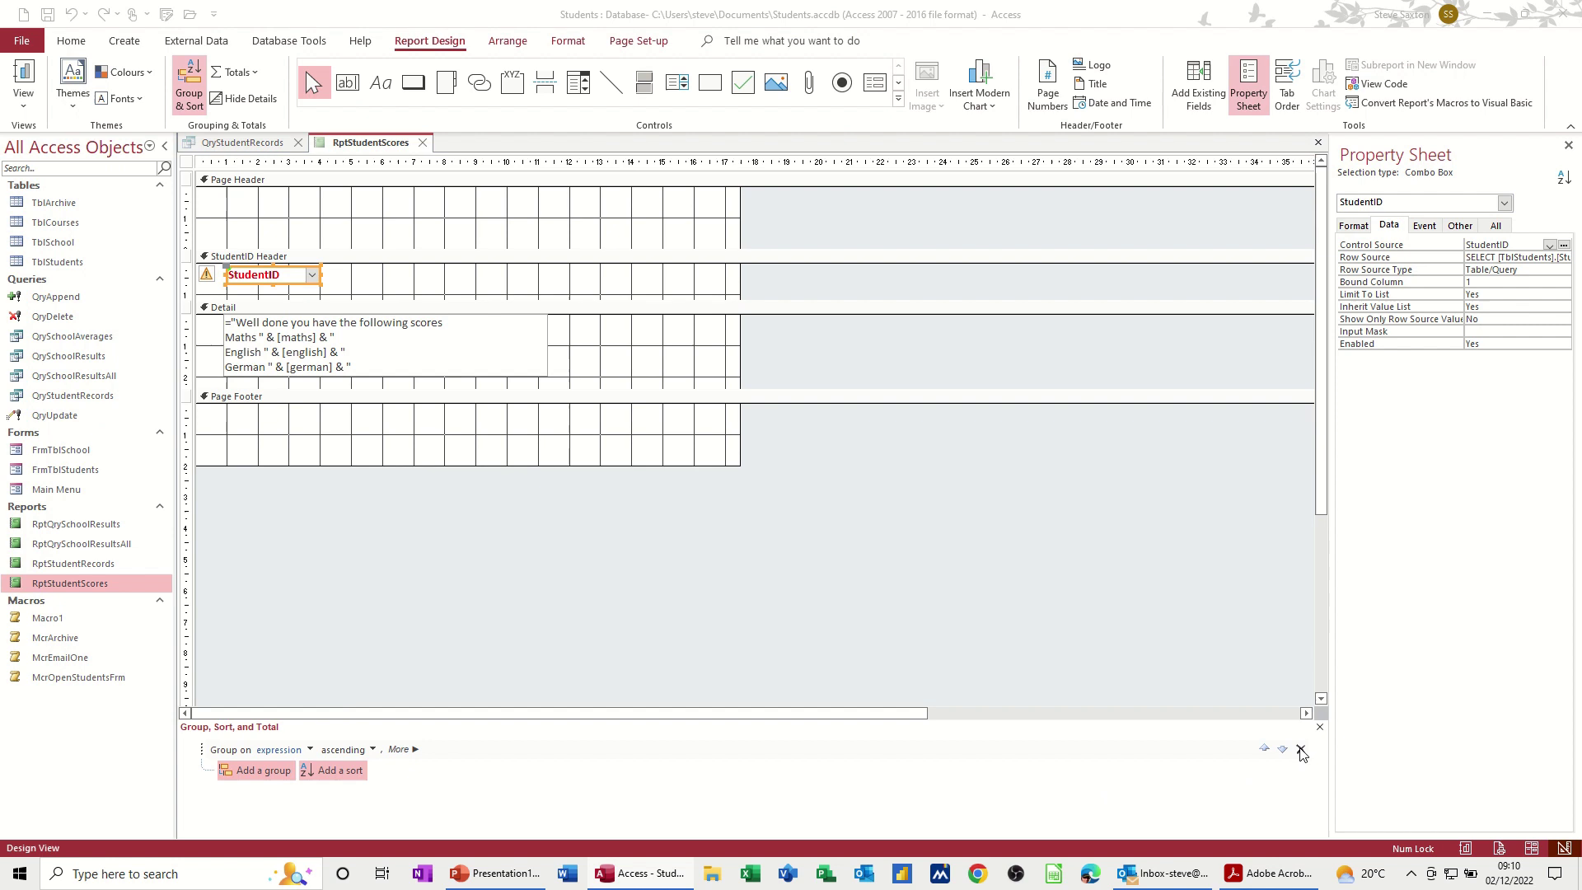
click(763, 487)
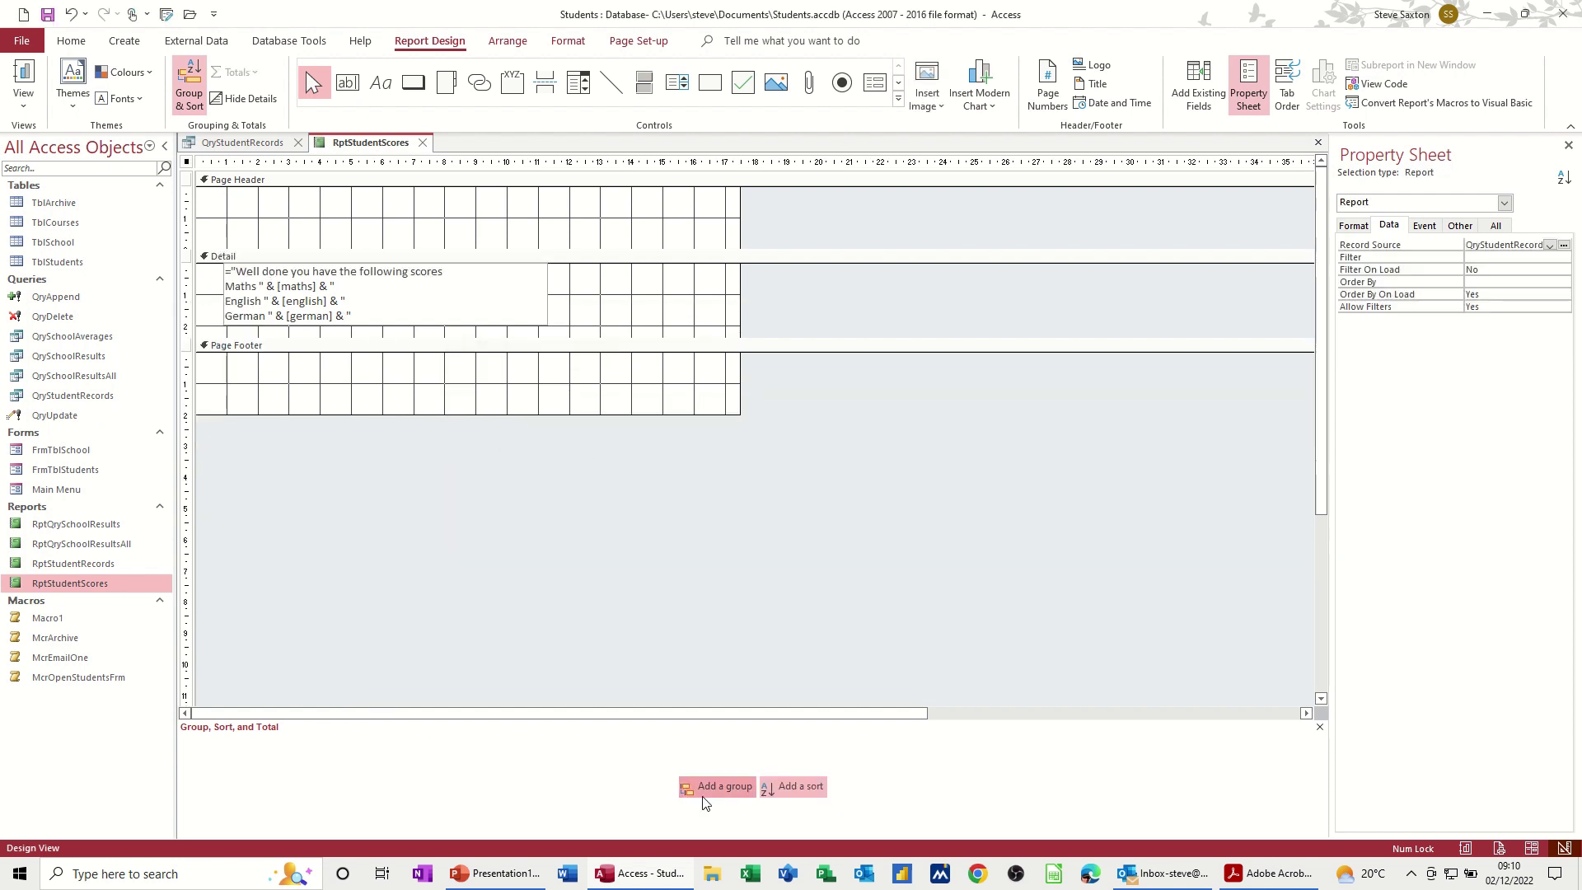
click(728, 794)
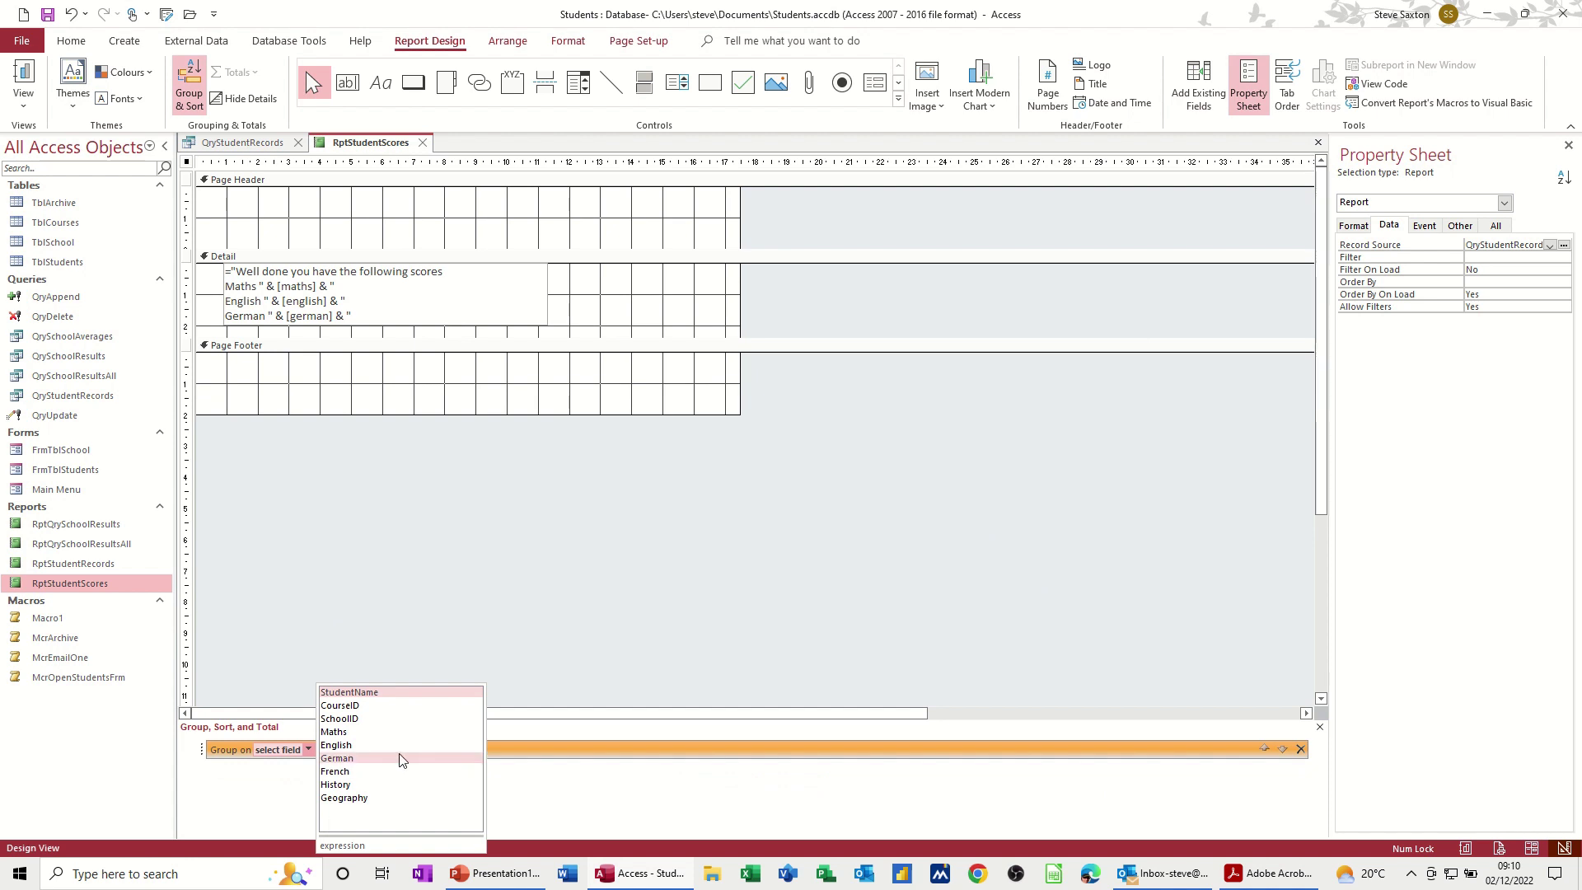
click(367, 693)
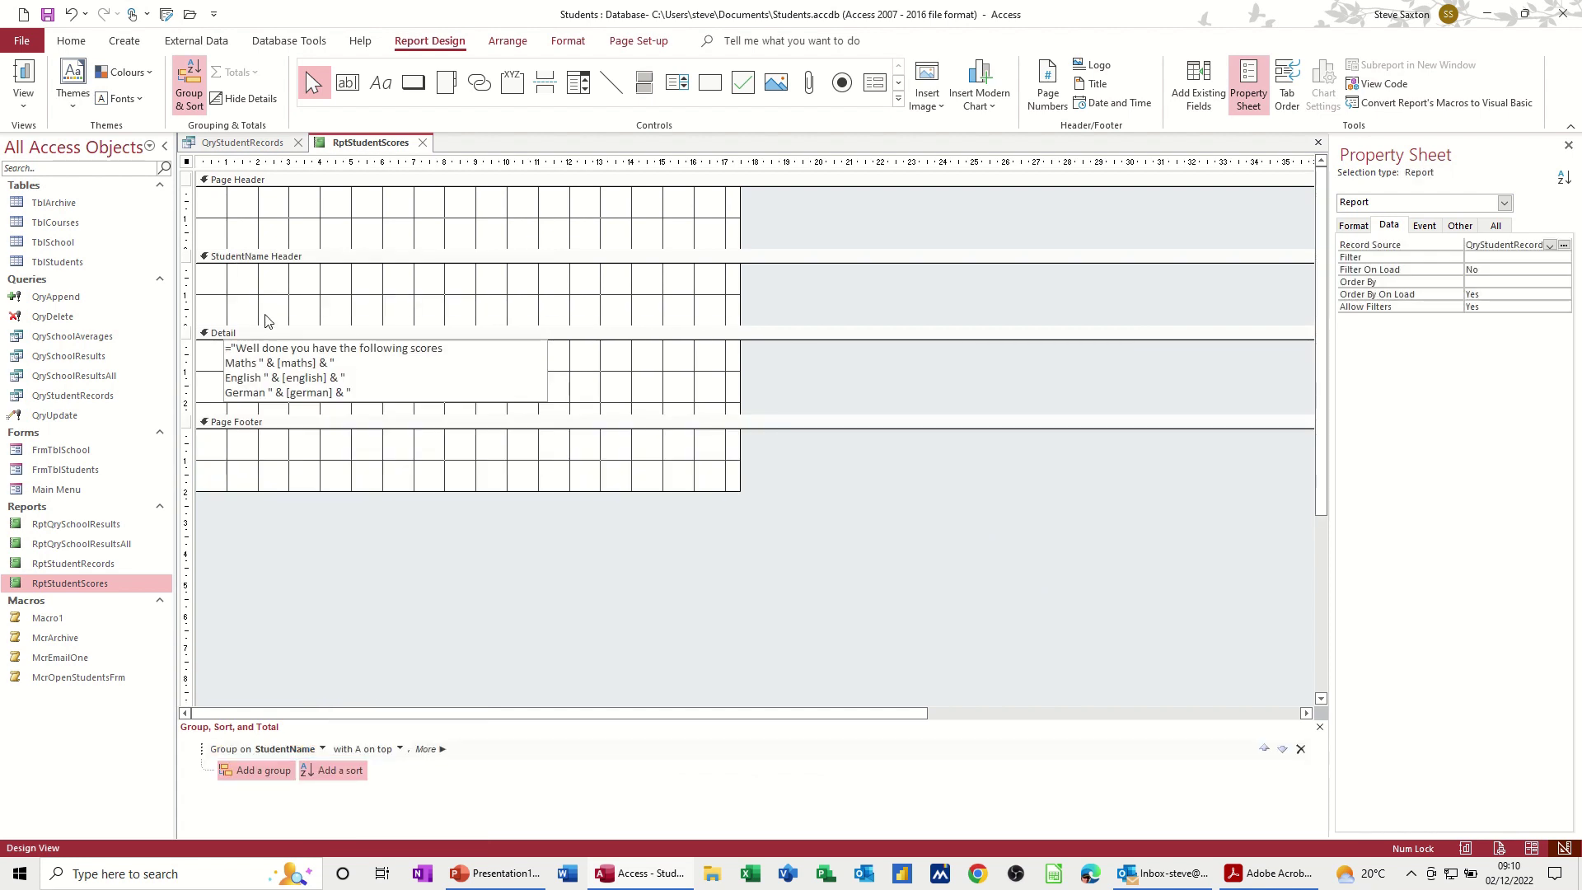
click(266, 309)
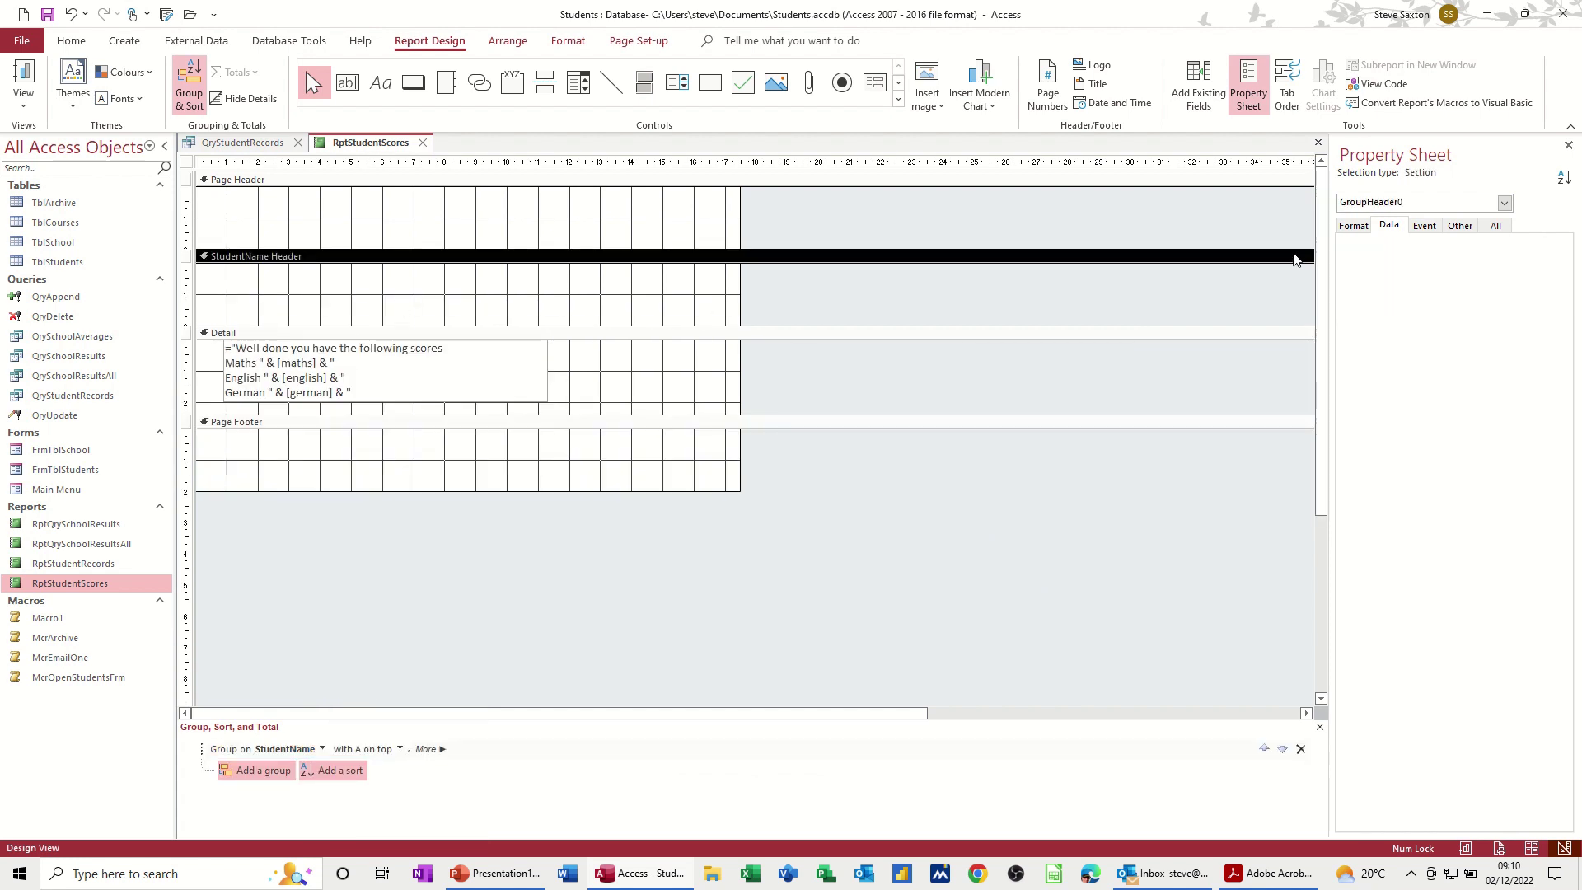
Step: Drop the StudentName field into the StudentName Header, delete its label, and move it left
click(1218, 96)
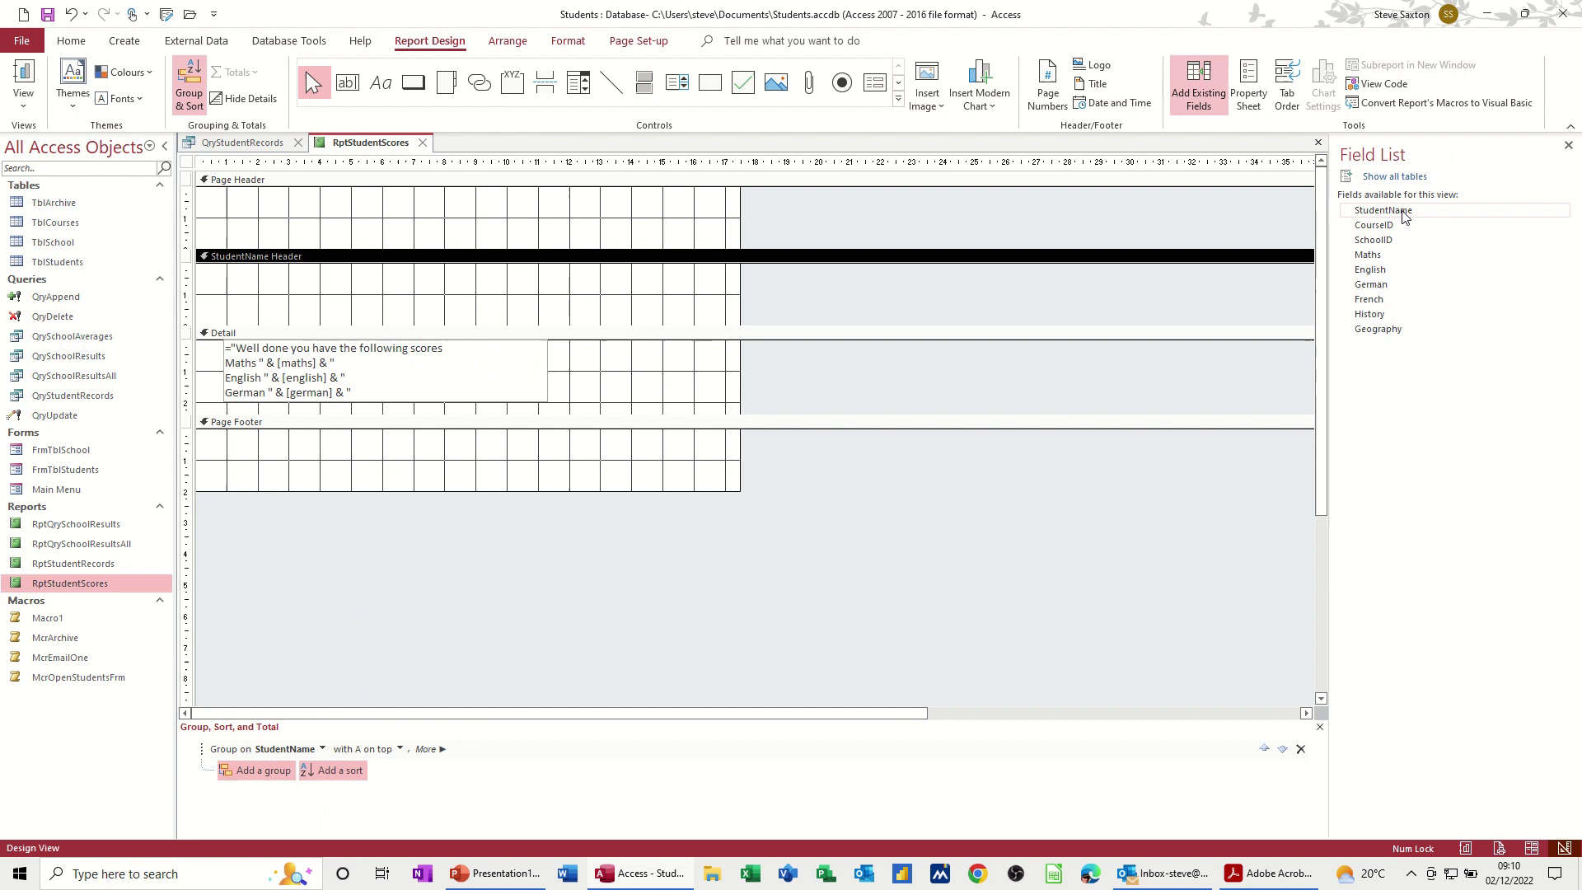
drag(1385, 211, 320, 278)
click(292, 288)
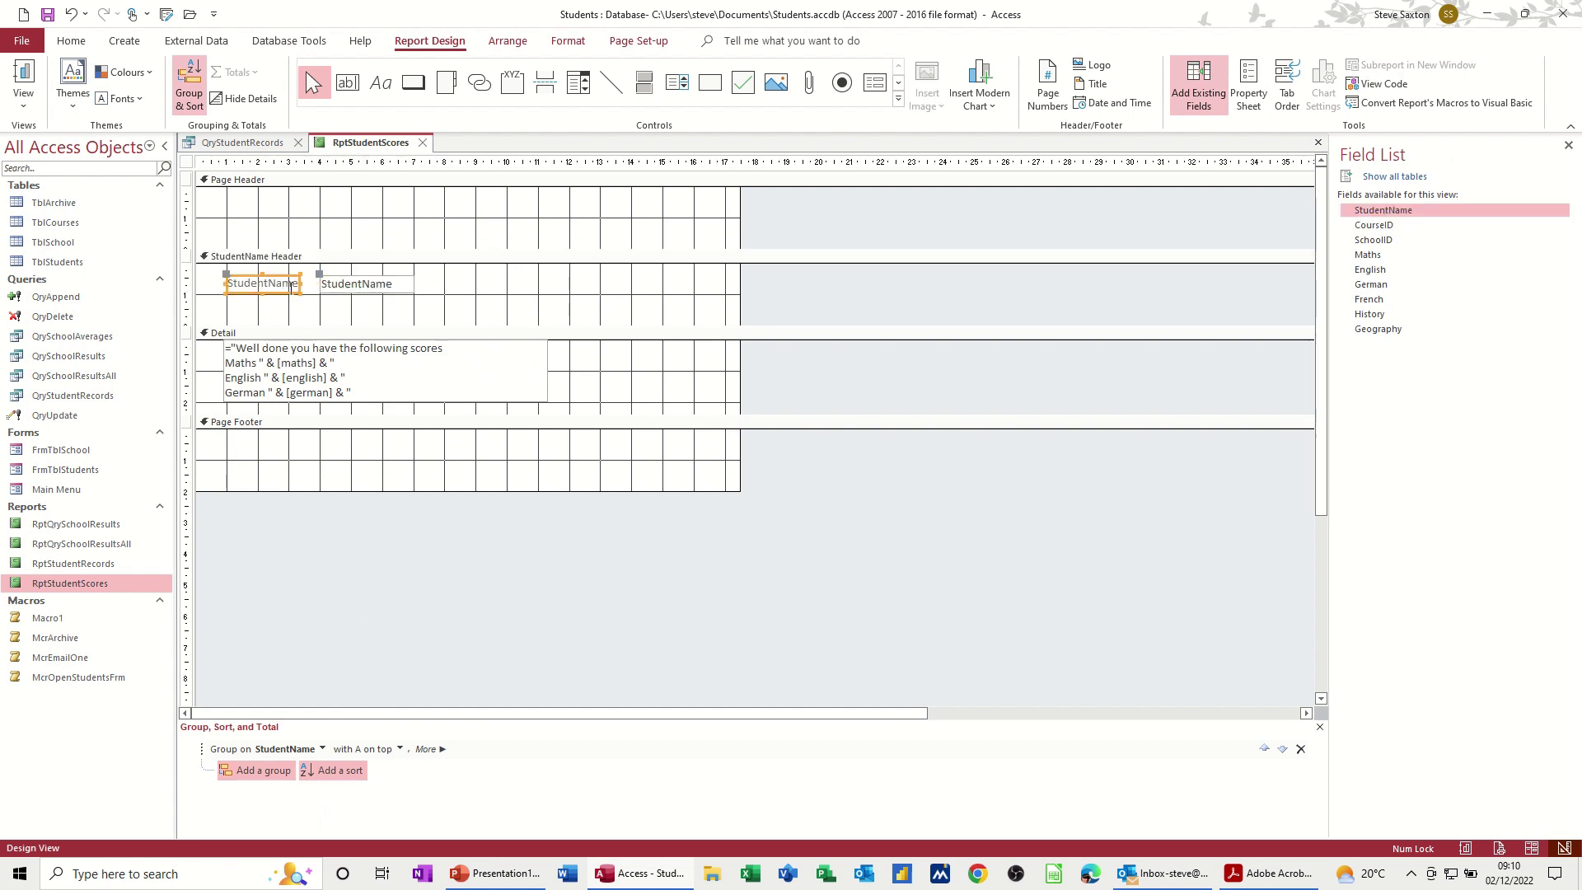
key(Delete)
drag(366, 284, 269, 278)
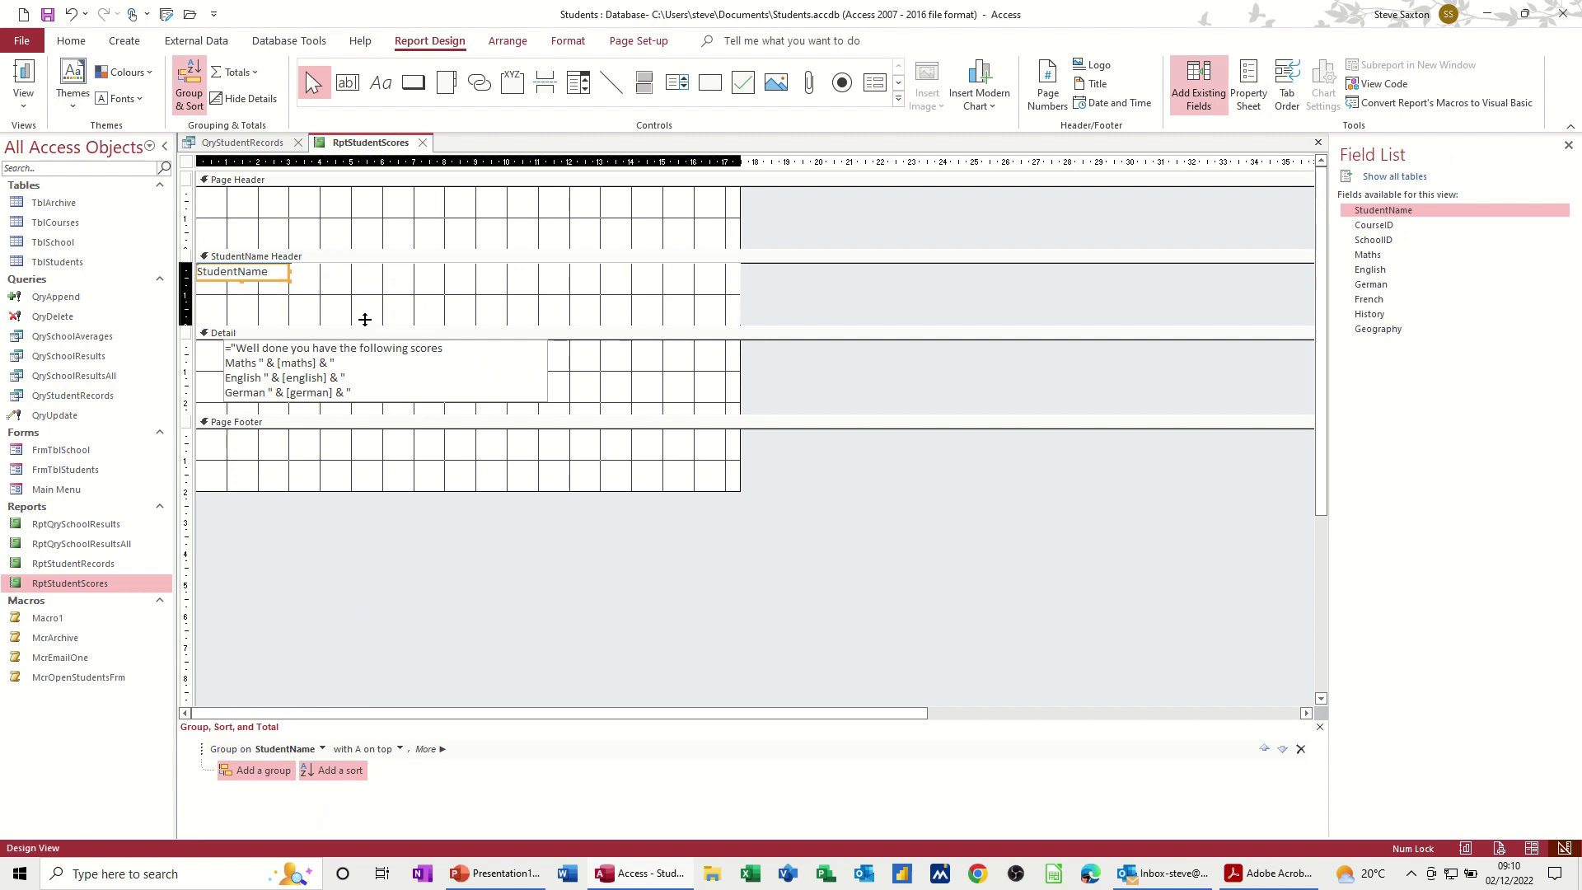
Step: Make the StudentName Header shallower and set the StudentName text to bold
drag(362, 294, 362, 294)
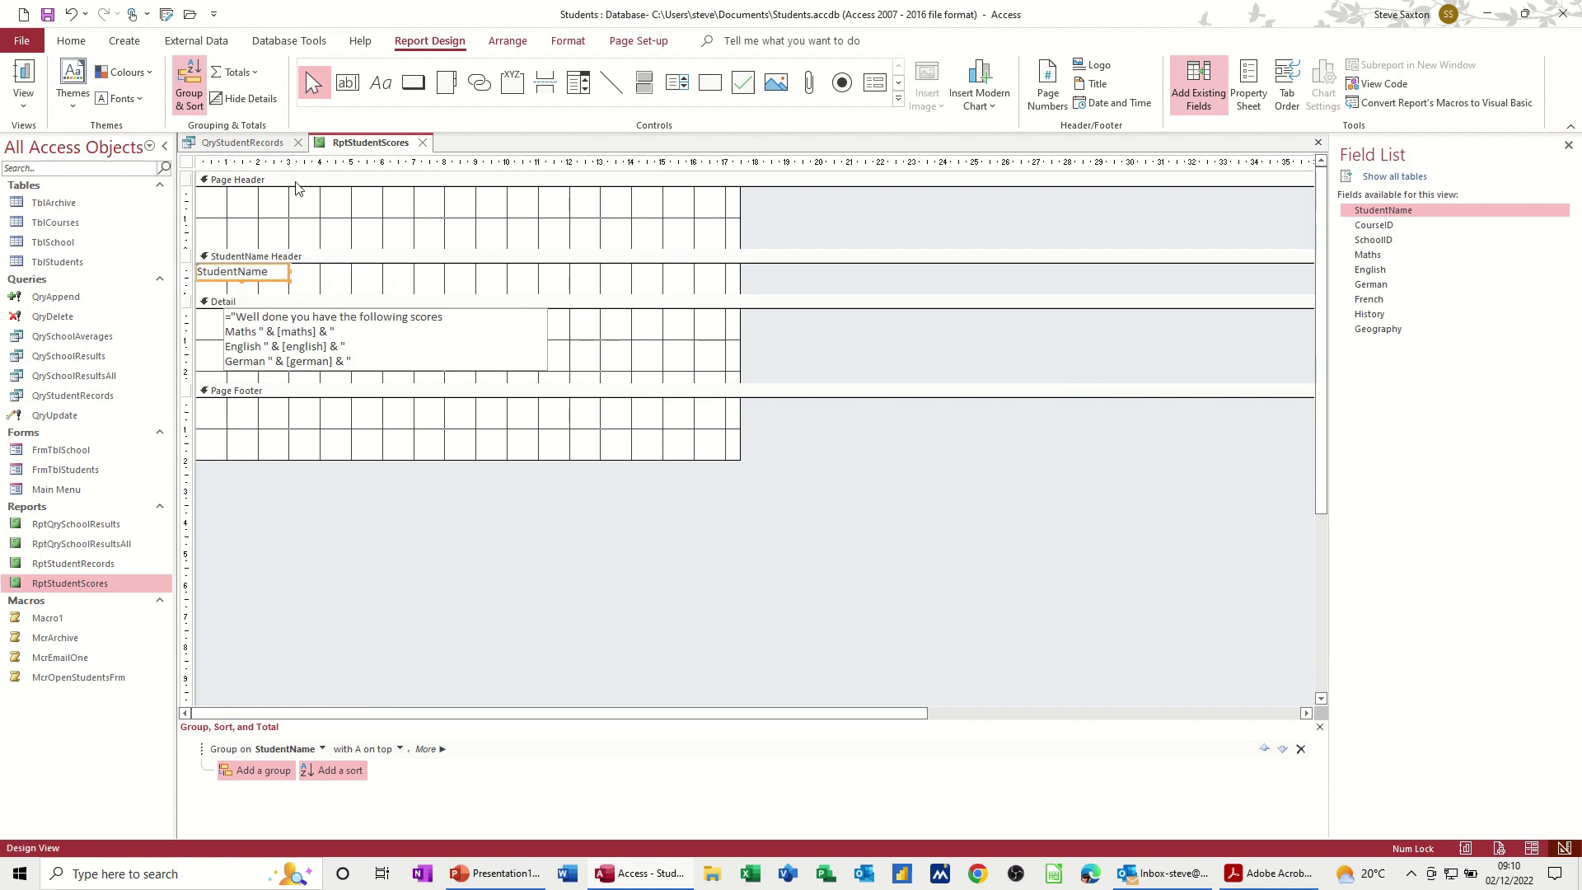
click(568, 40)
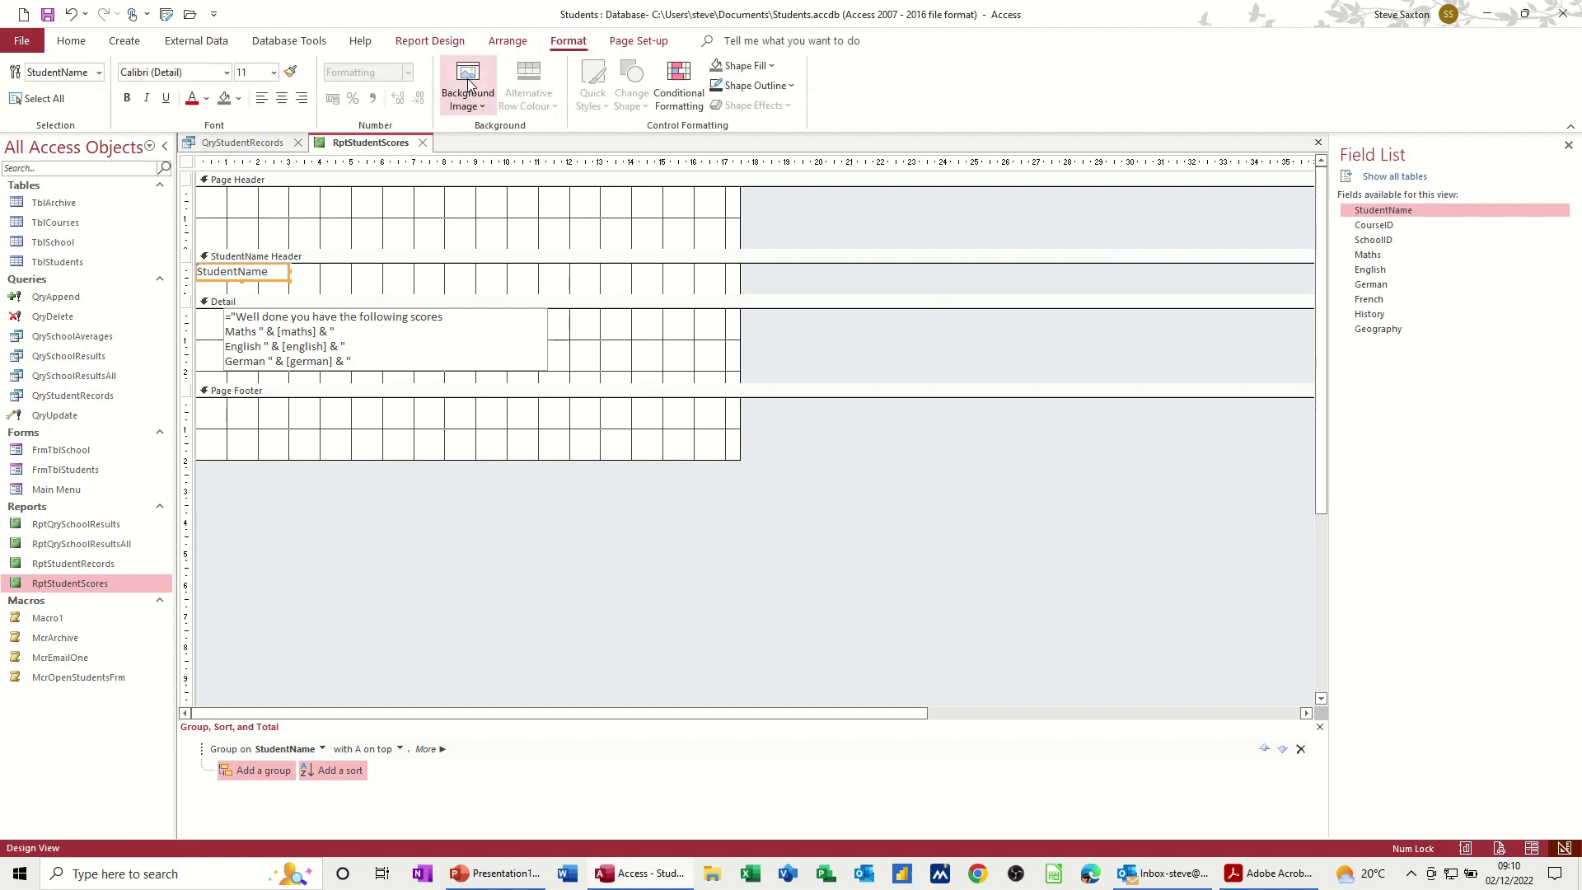
click(127, 98)
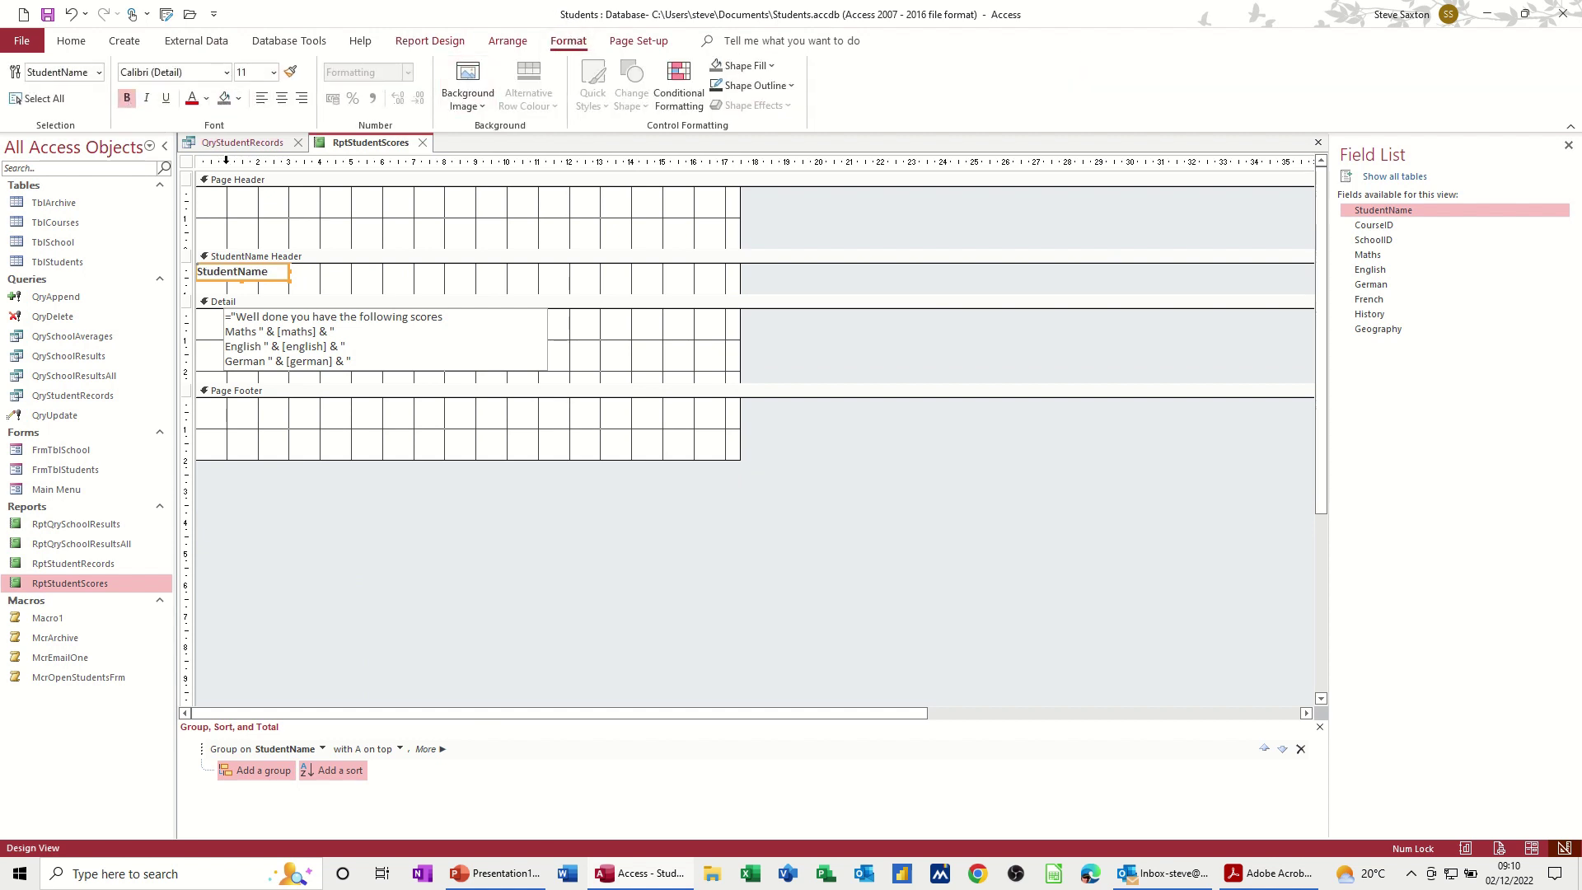
click(430, 40)
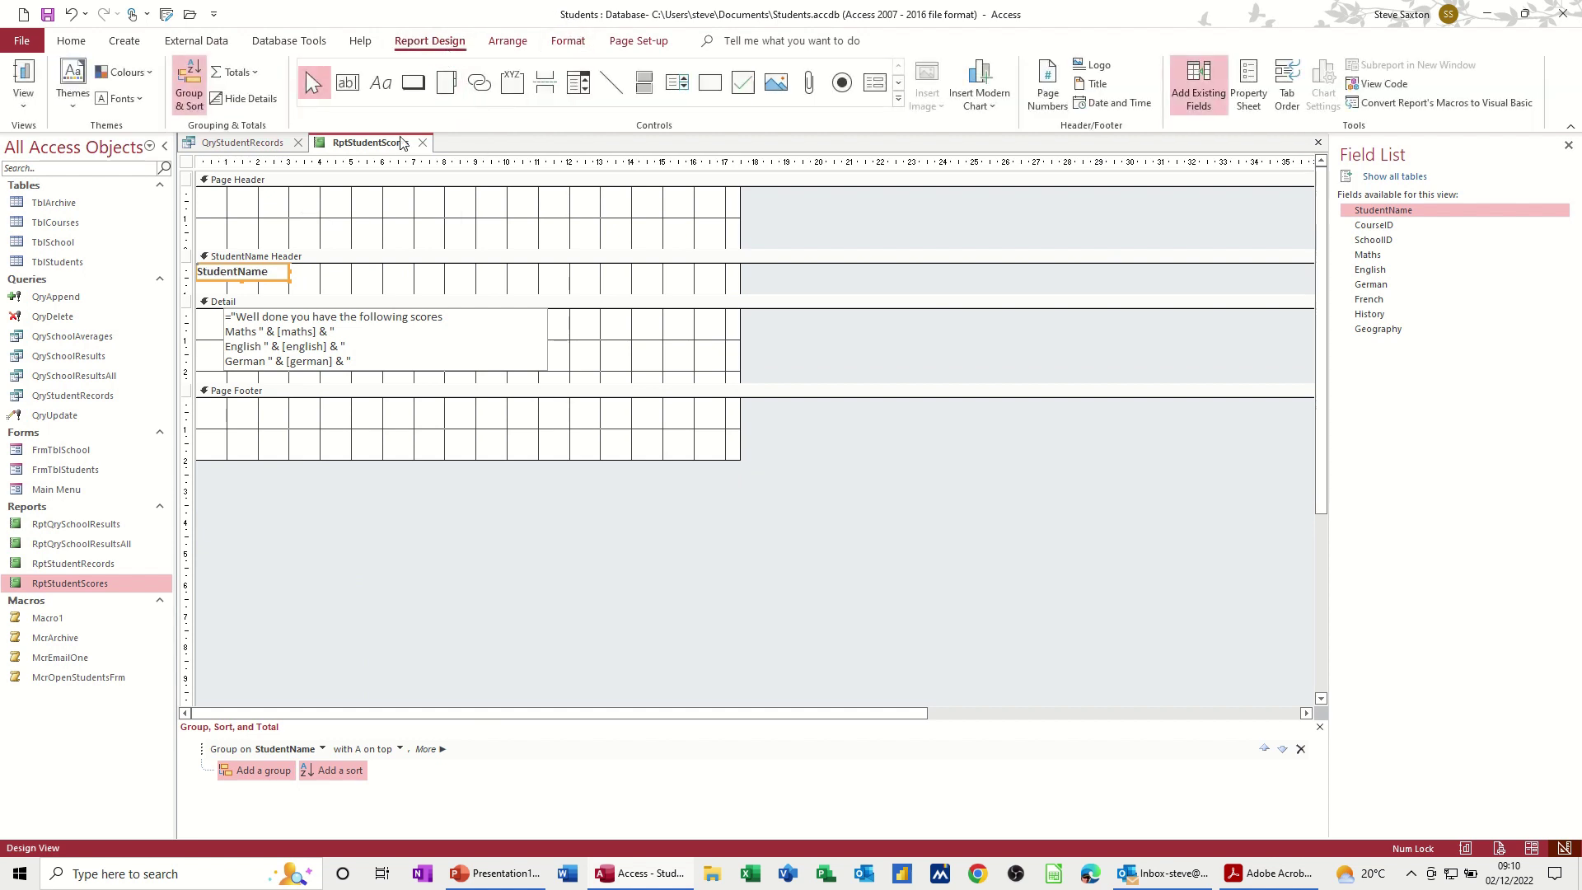
Step: Preview the report for a typed student name, showing their bold name over six scores, then close it
click(33, 78)
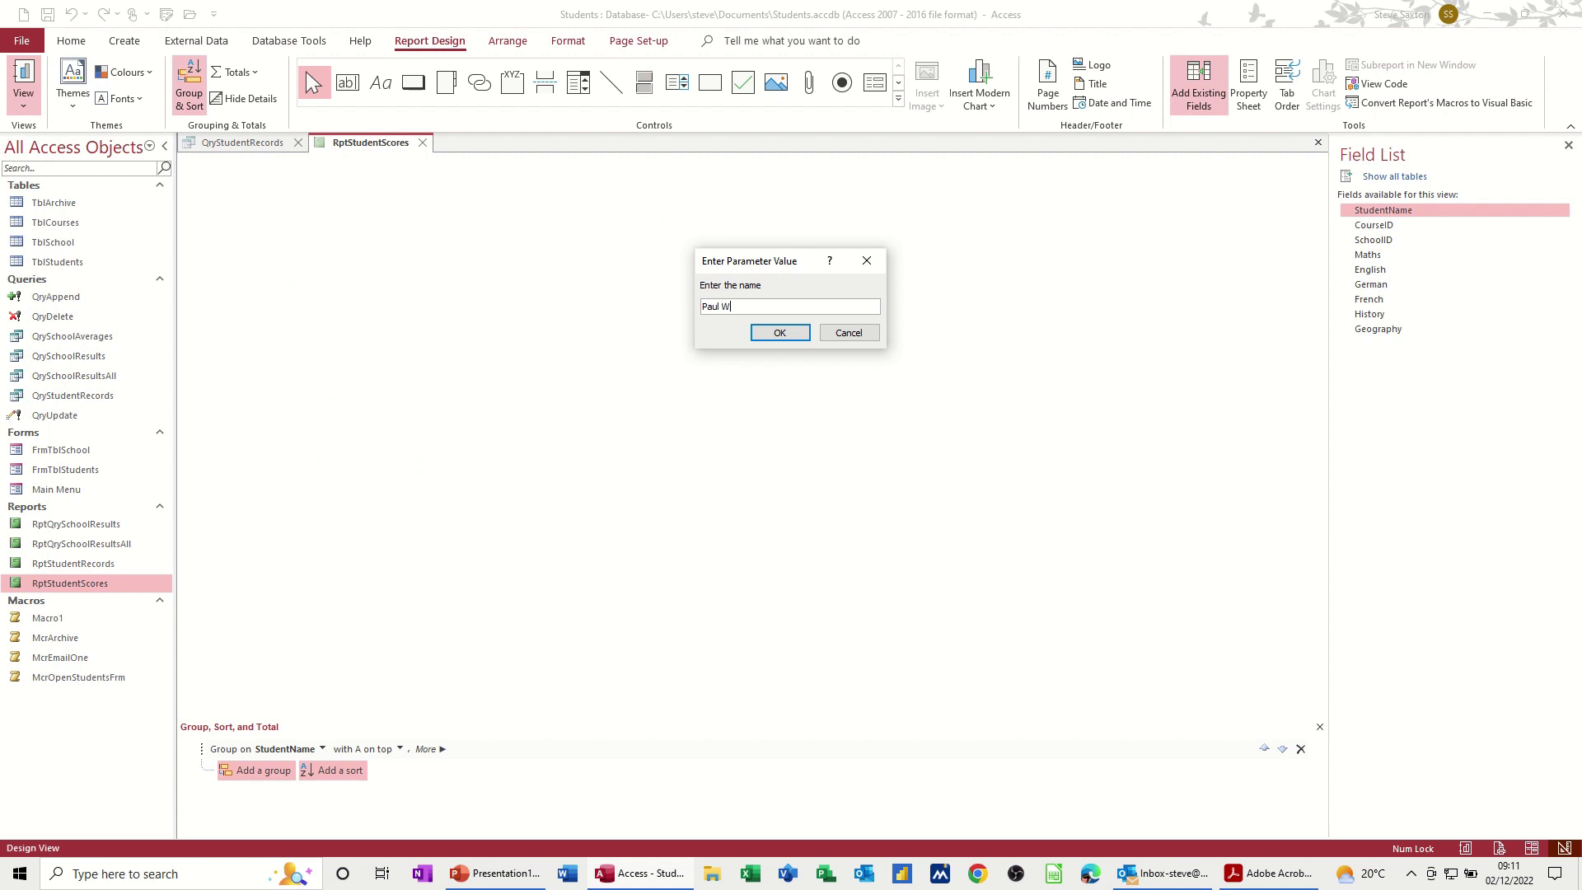
key(Return)
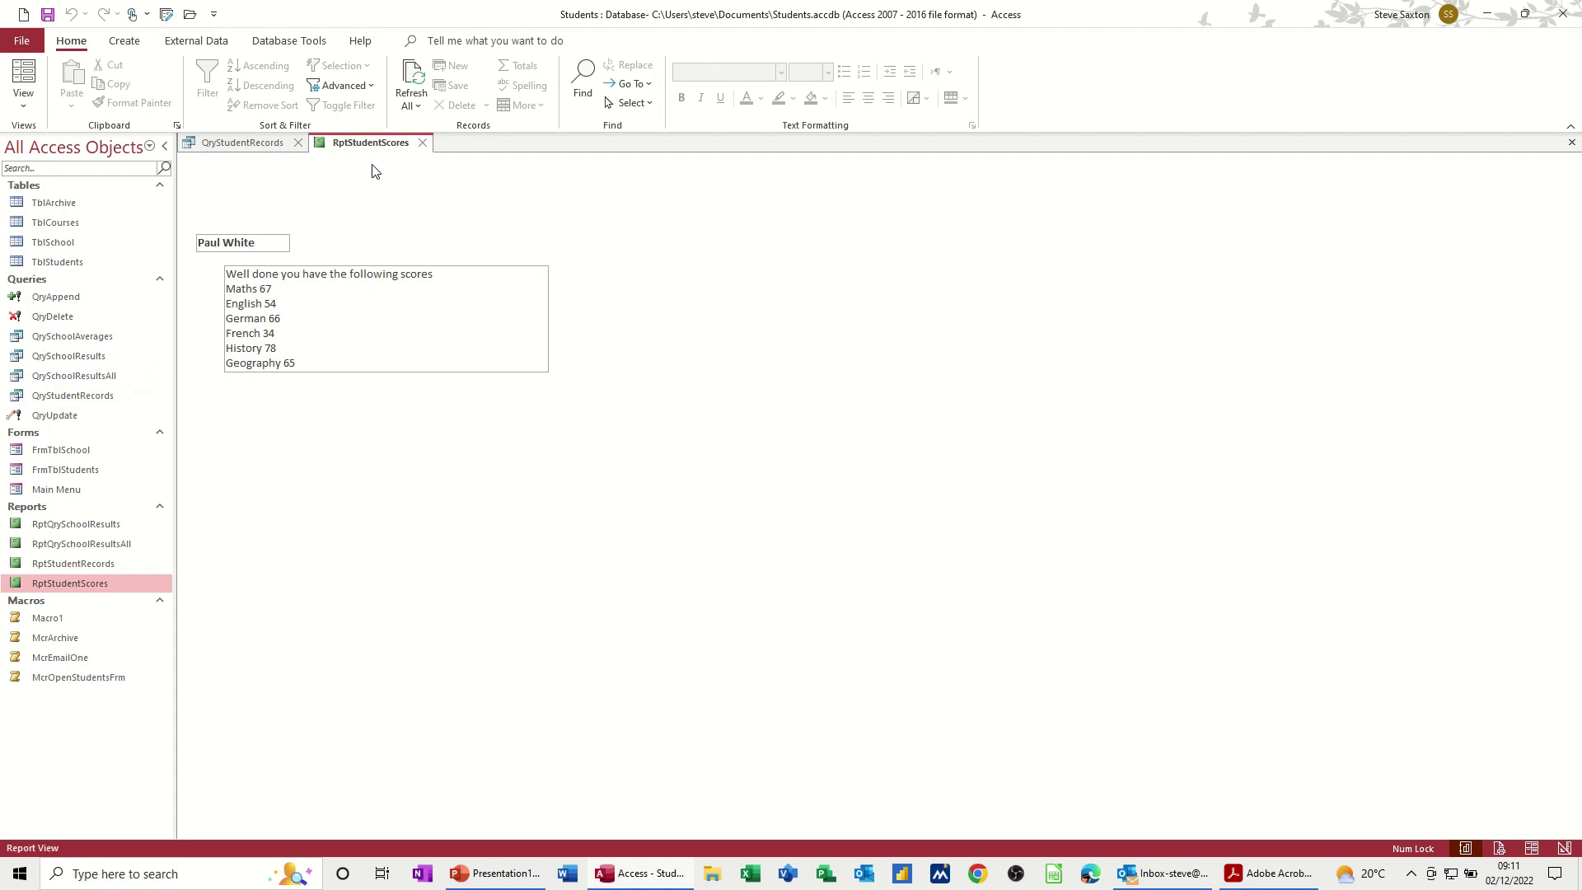
click(424, 144)
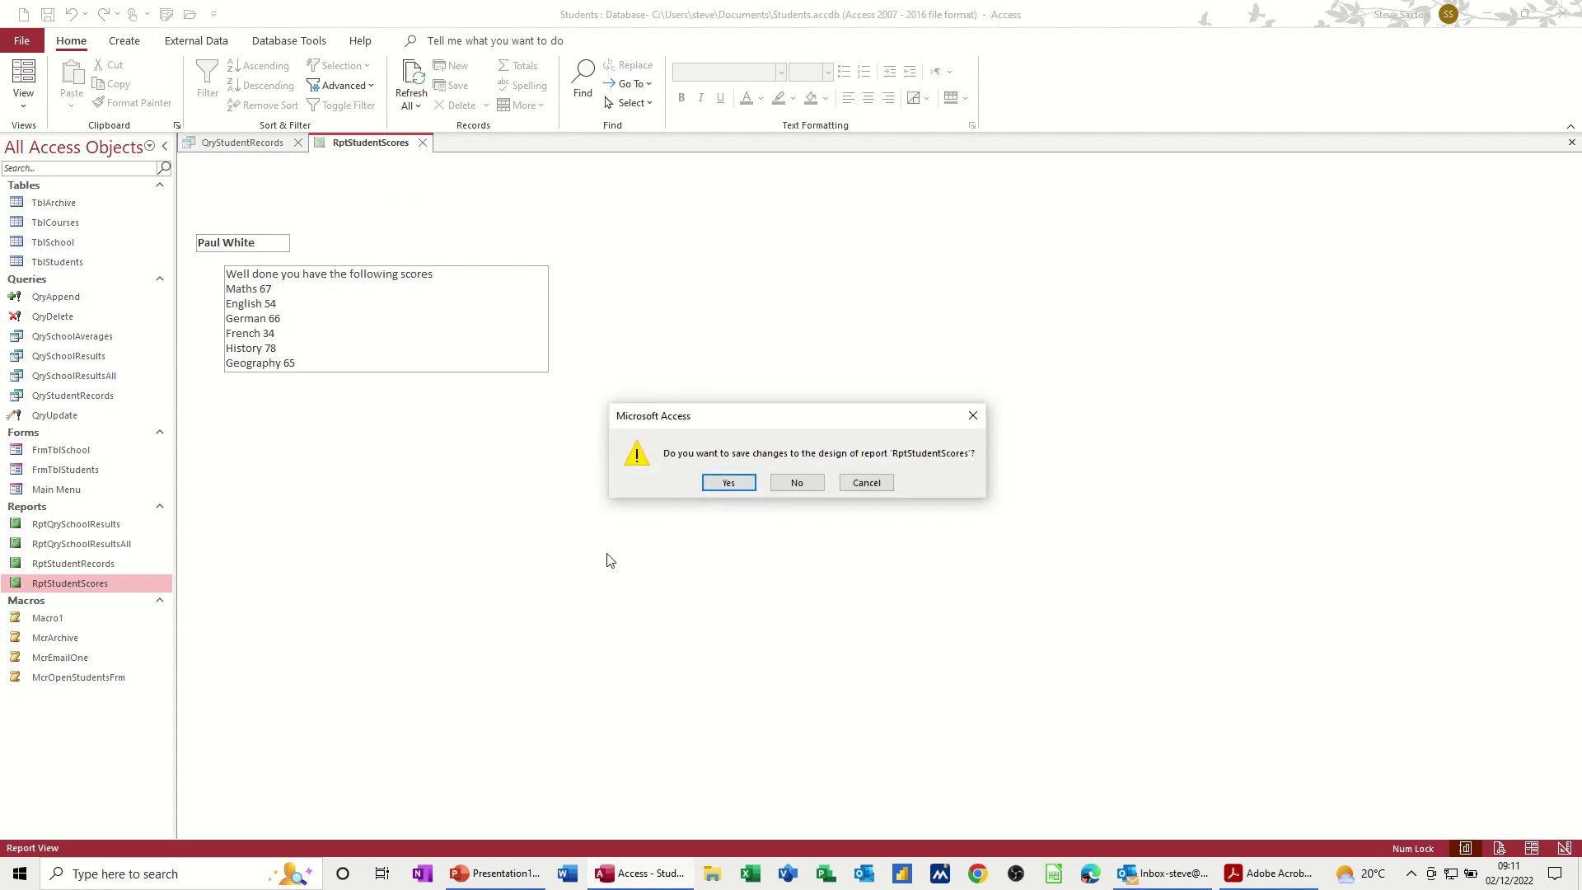
Step: Save the report design, close QryStudentRecords, and reopen then close RptStudentScores
click(728, 483)
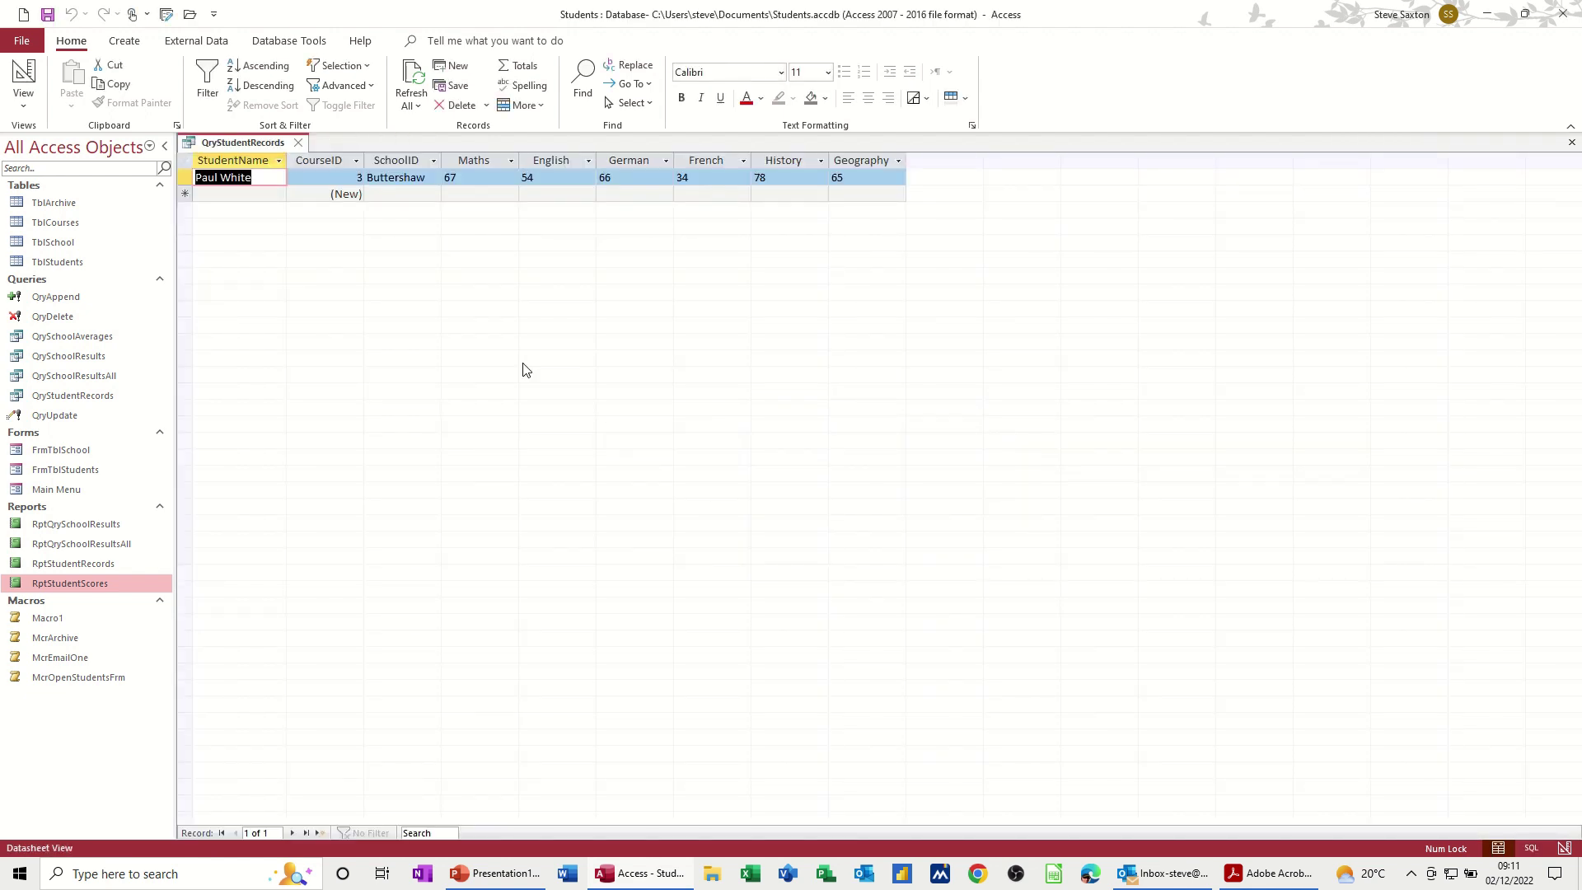
click(302, 145)
double_click(87, 581)
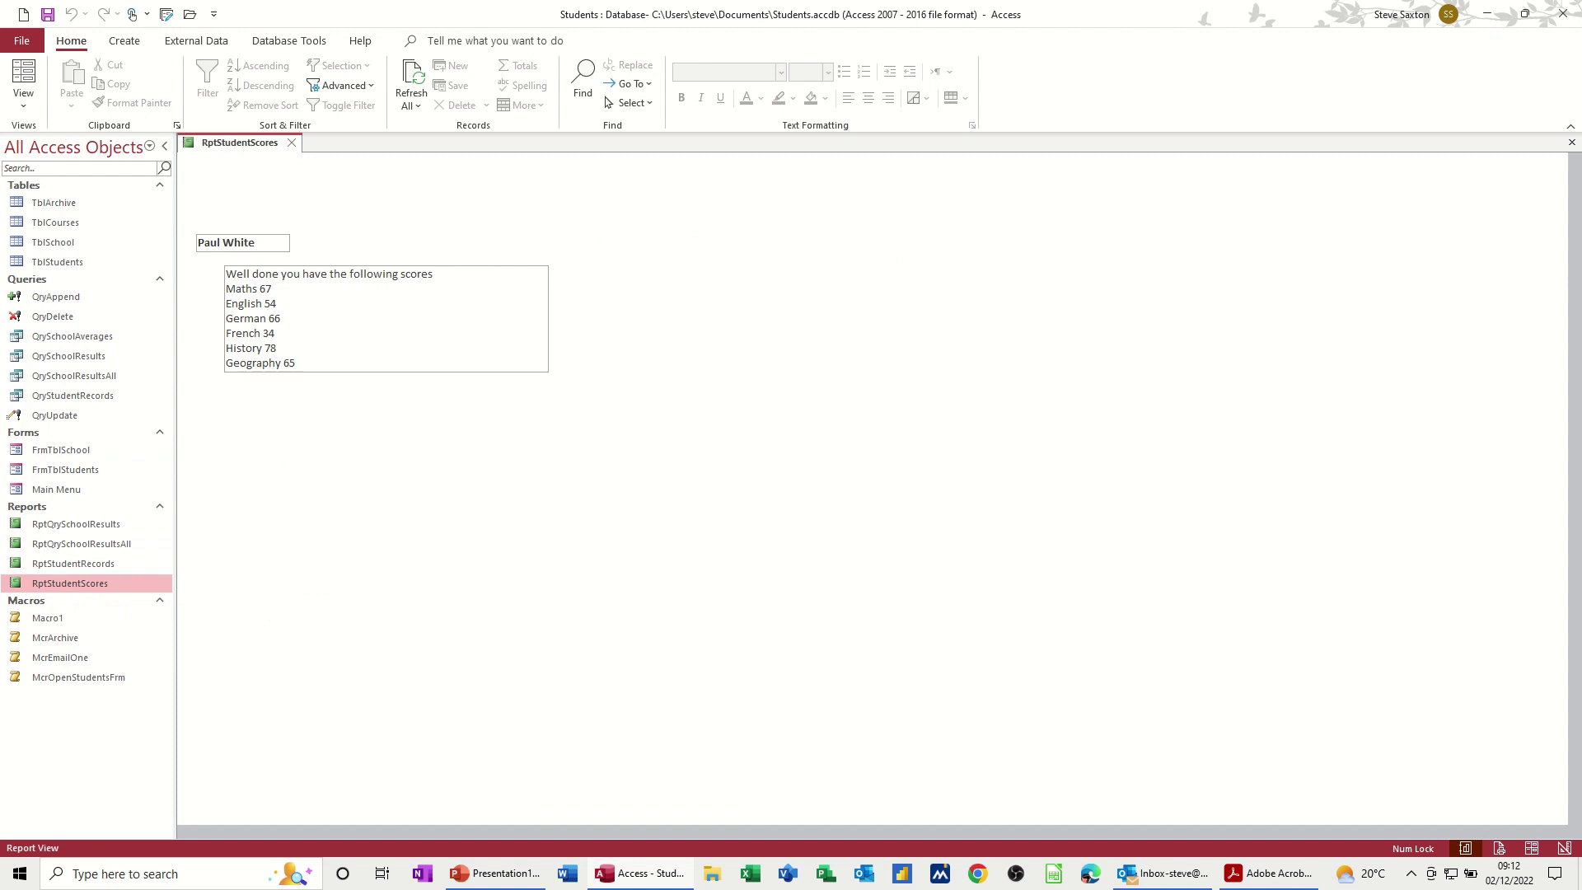
click(292, 143)
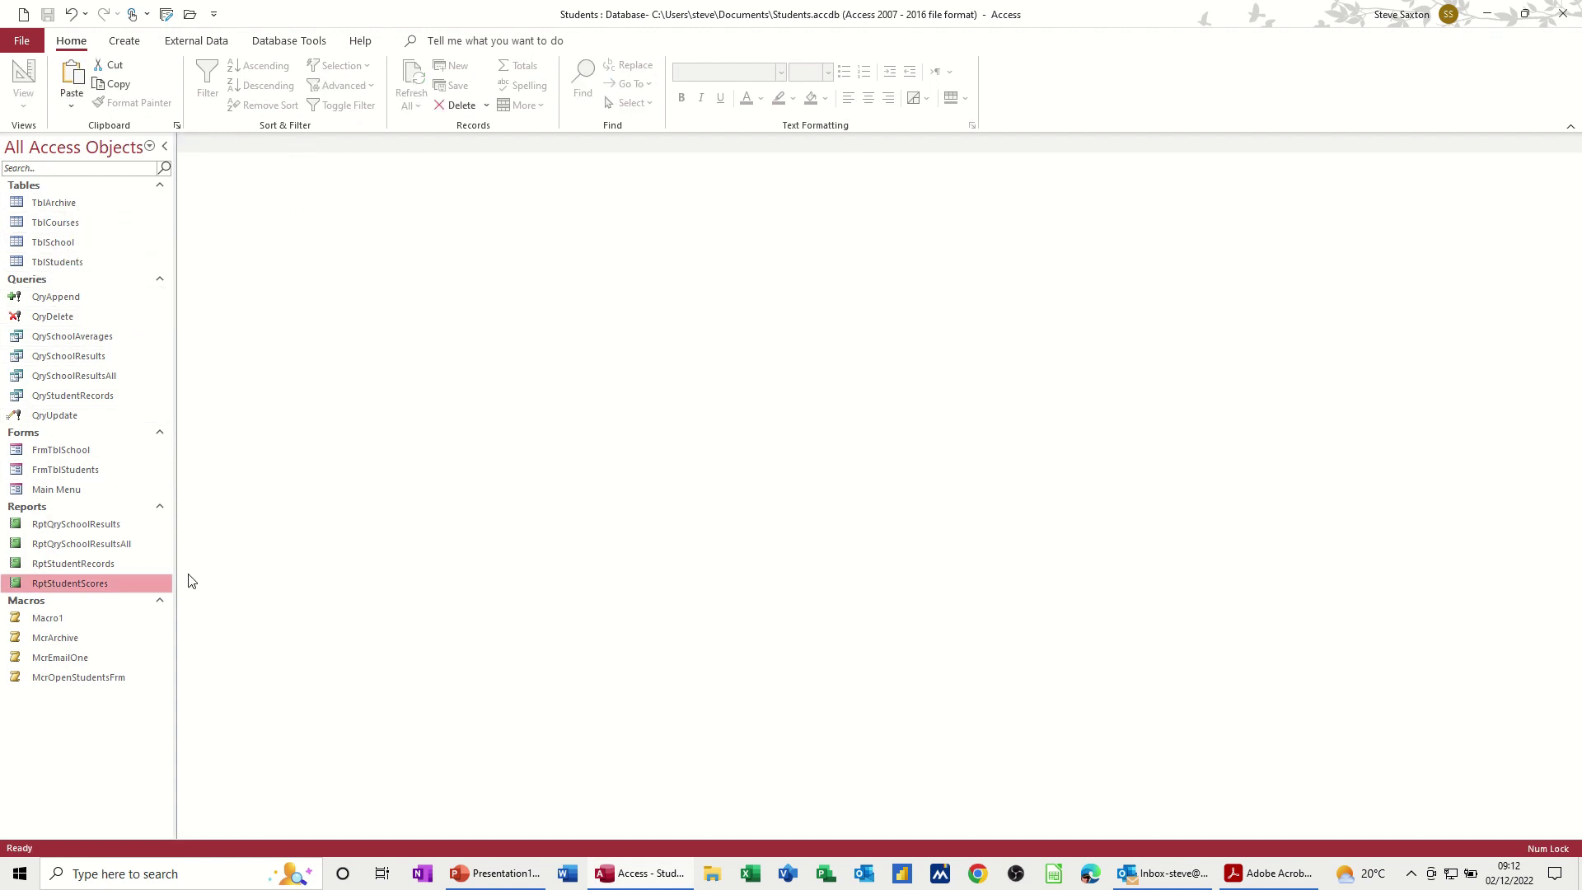
click(132, 45)
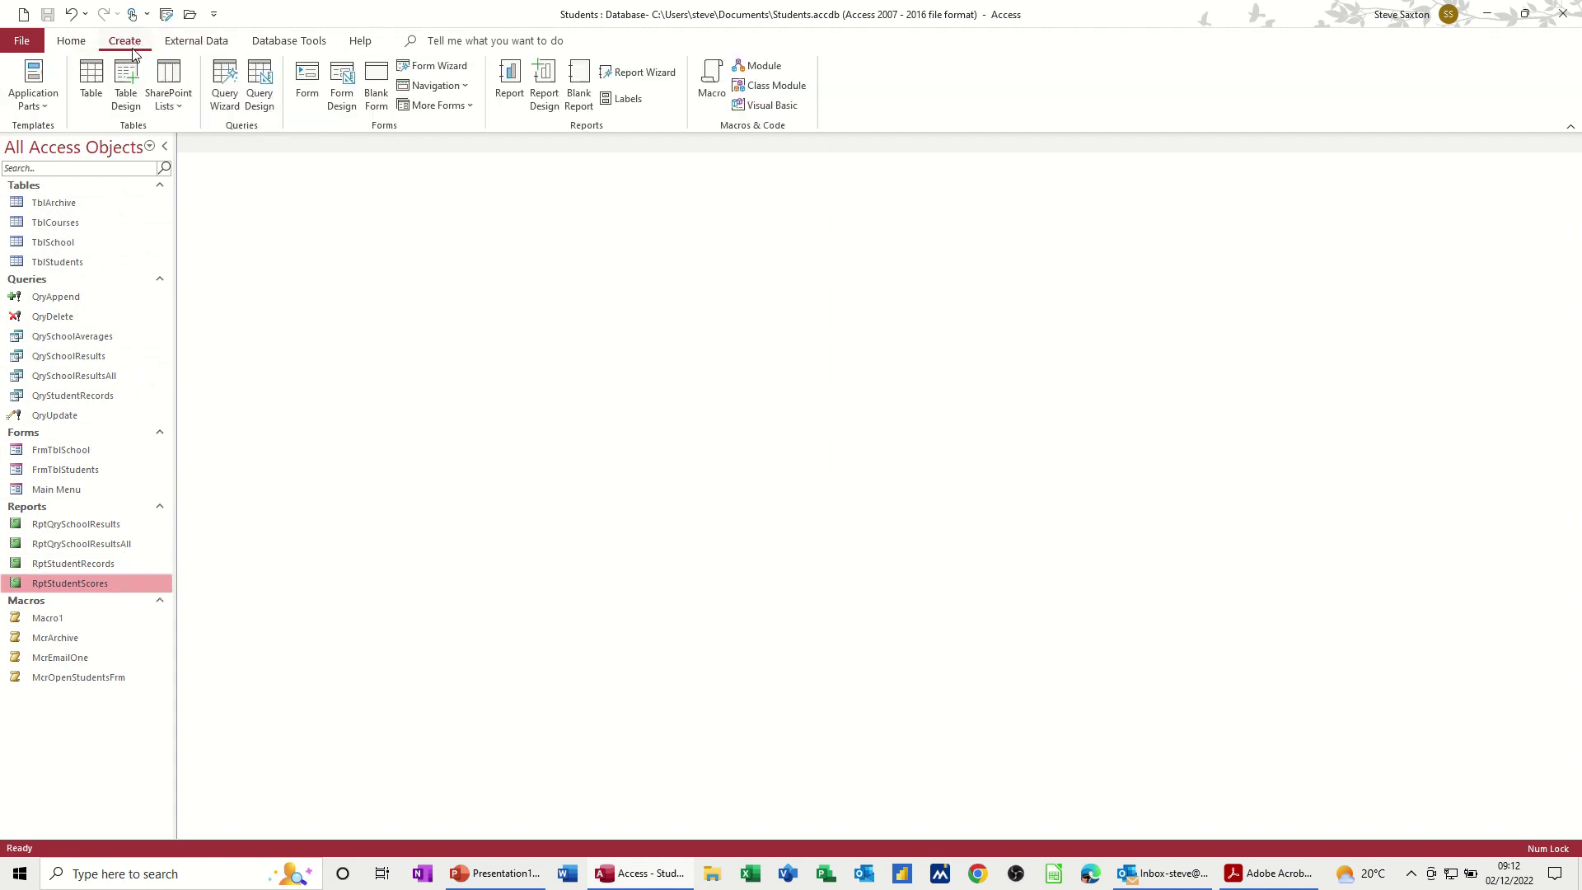
Step: Add an EMailDatabaseObject action sending Report RptStudentScores in PDF format to a new macro
click(709, 85)
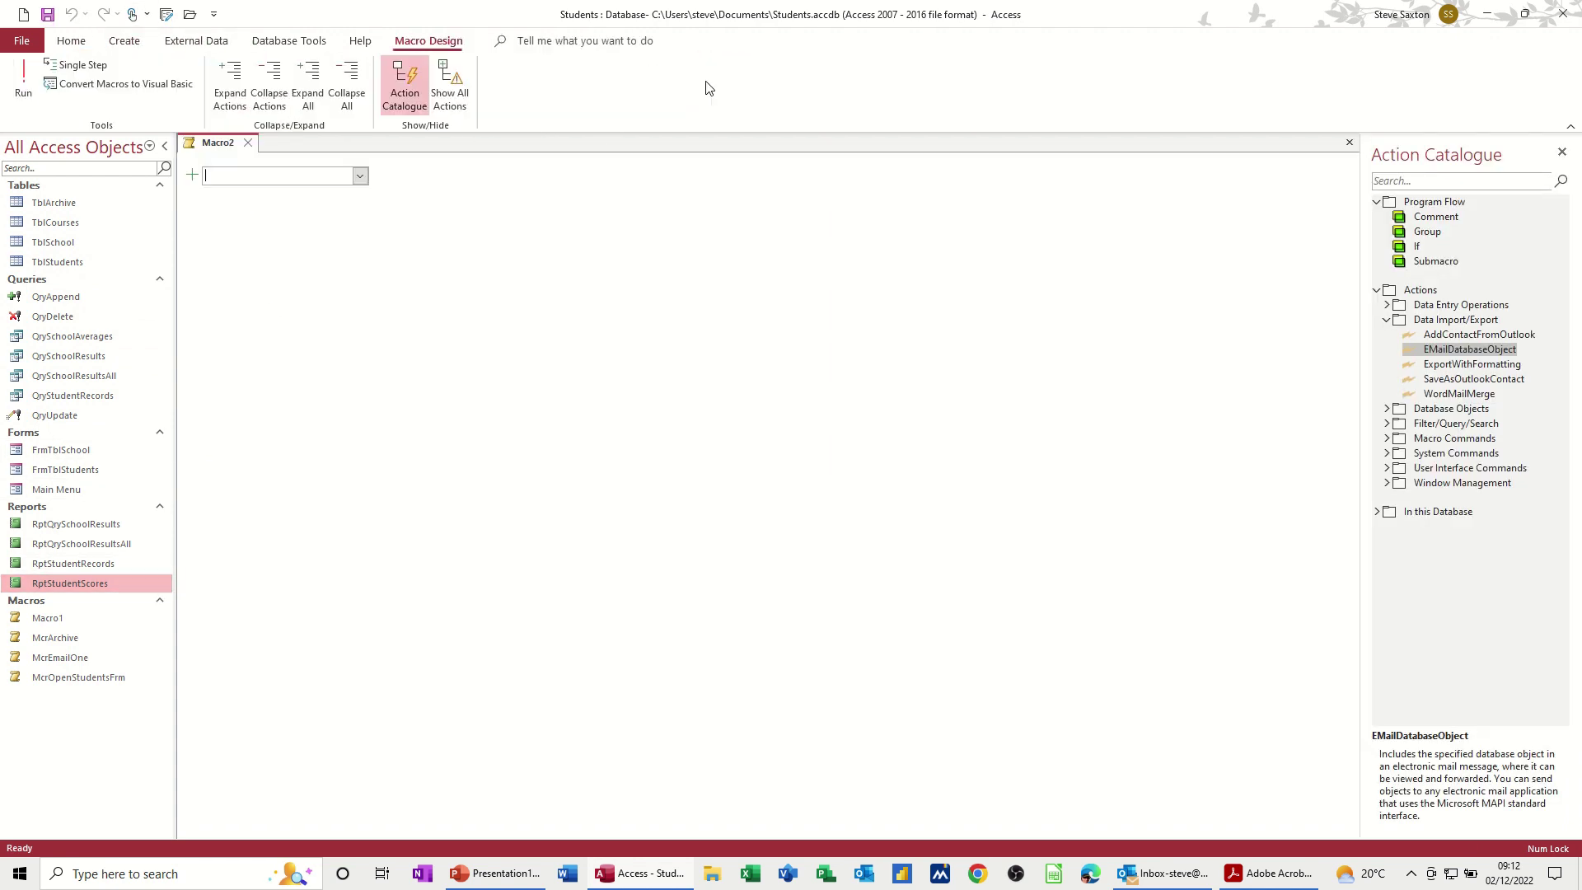
double_click(1419, 353)
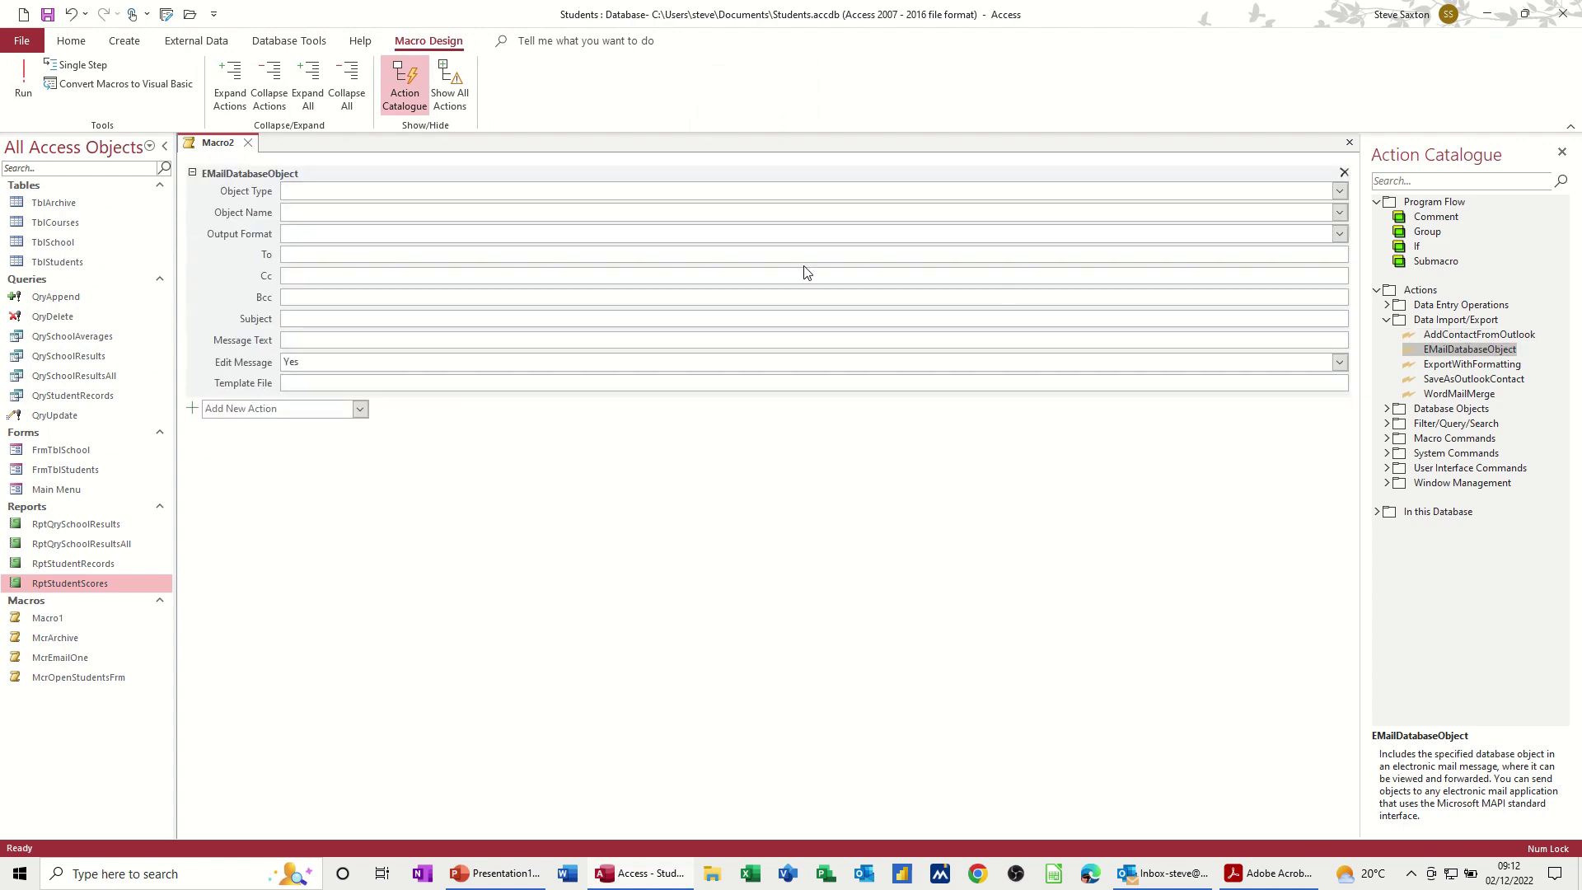
click(1335, 191)
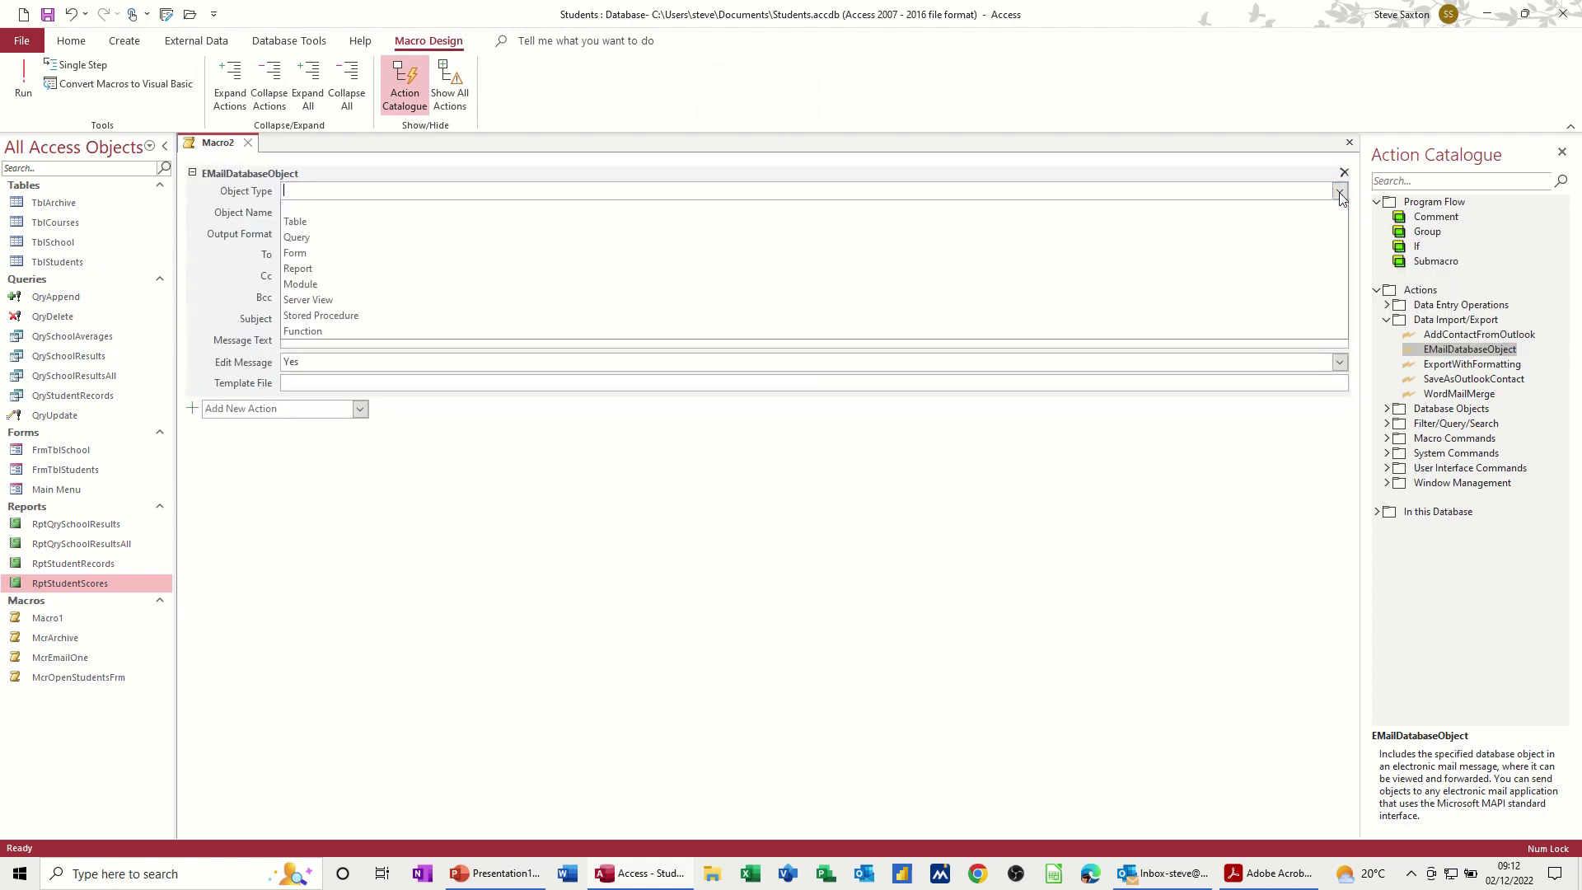
click(546, 273)
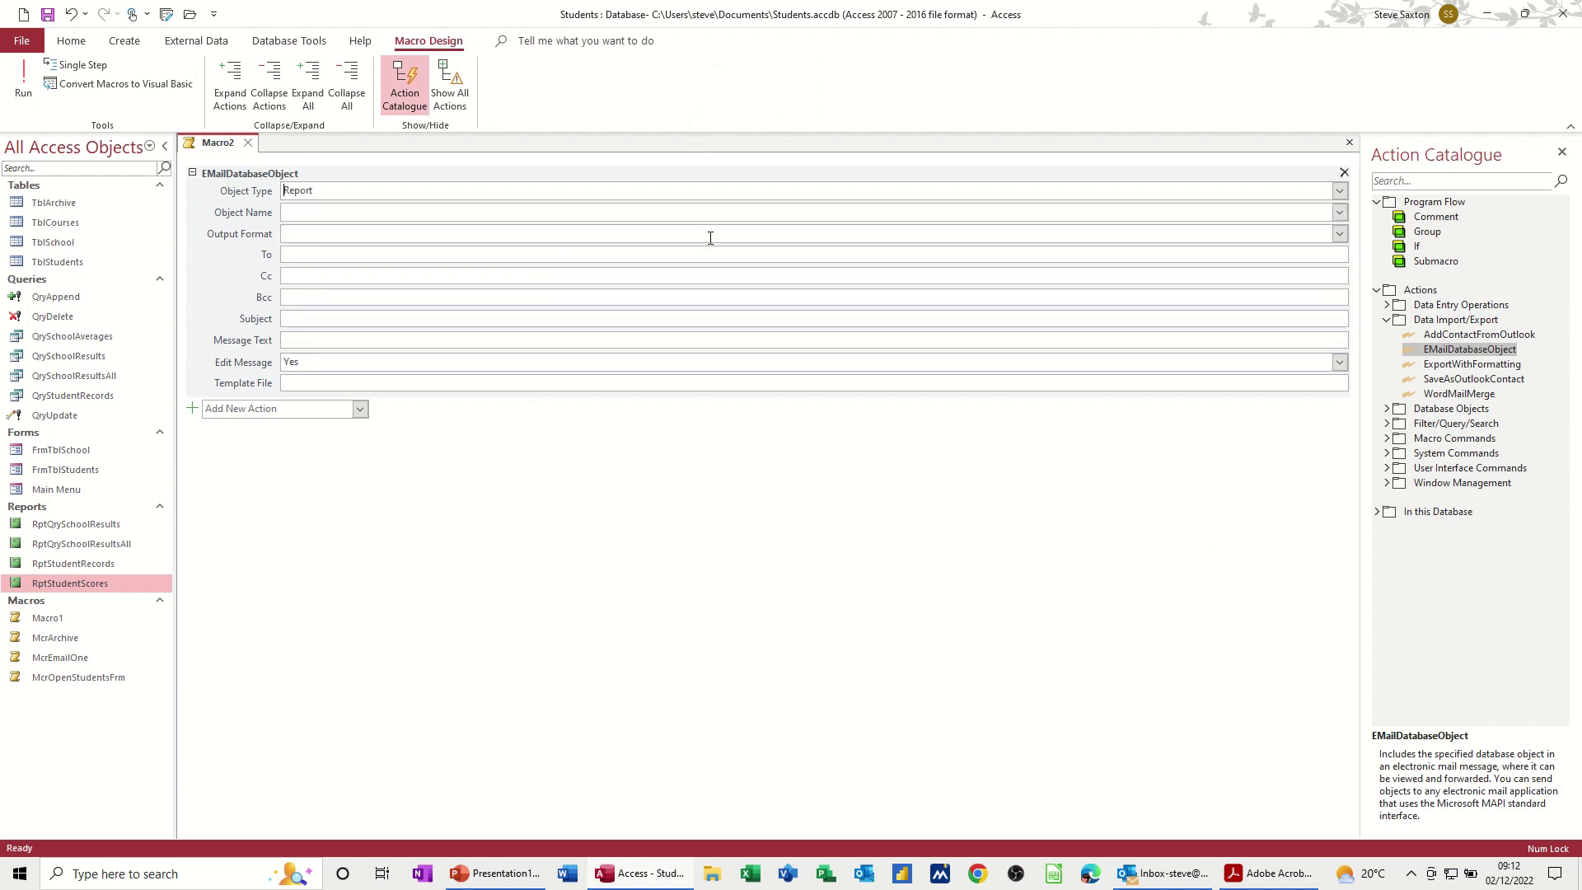
click(1343, 215)
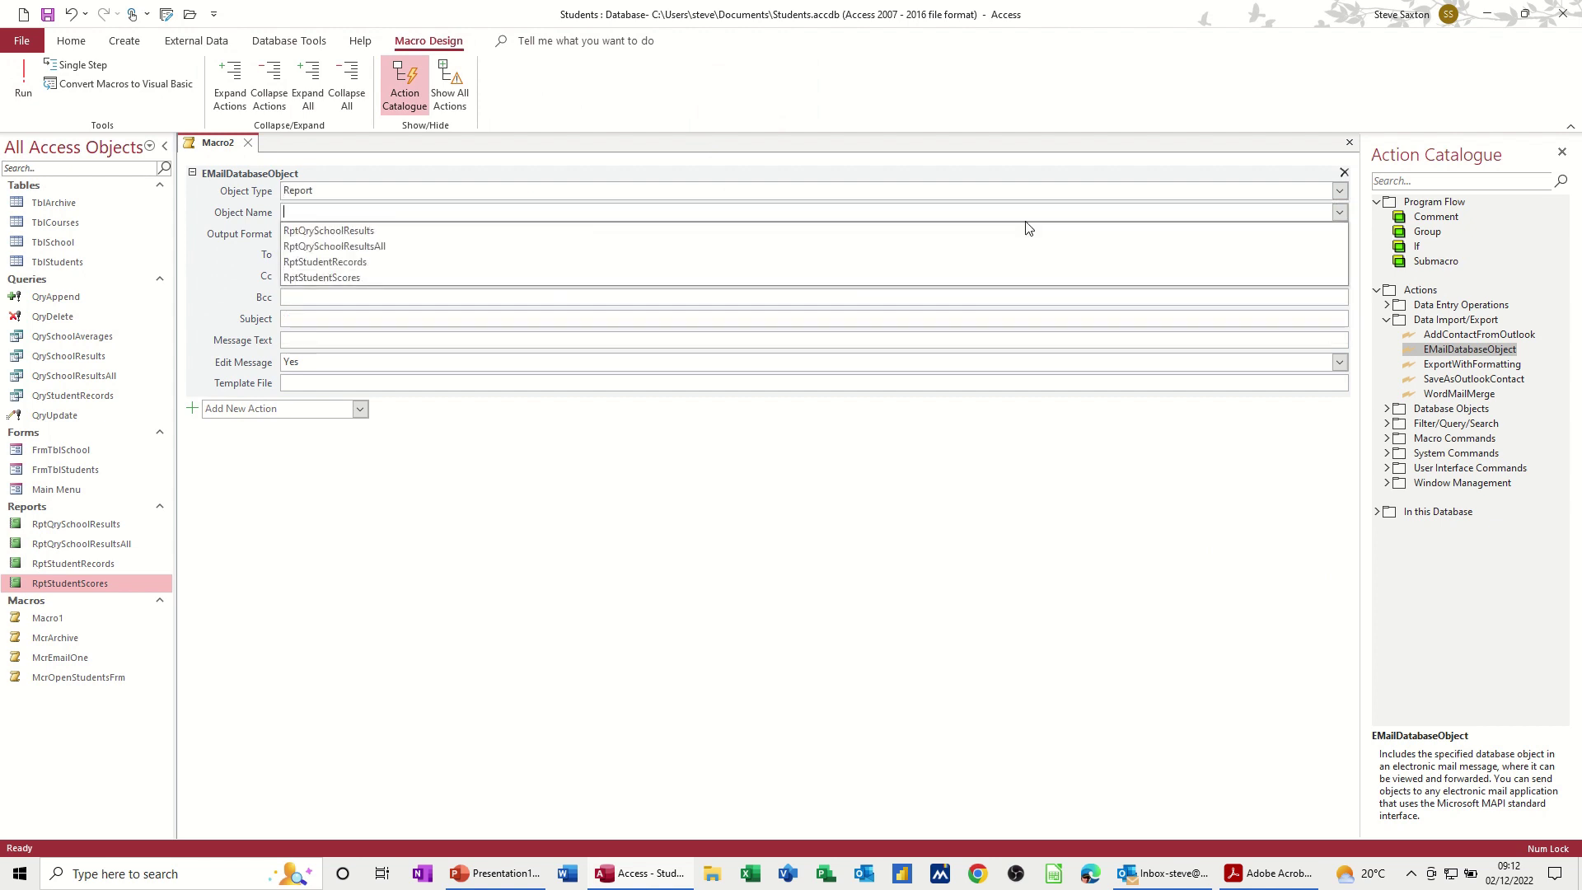
click(473, 278)
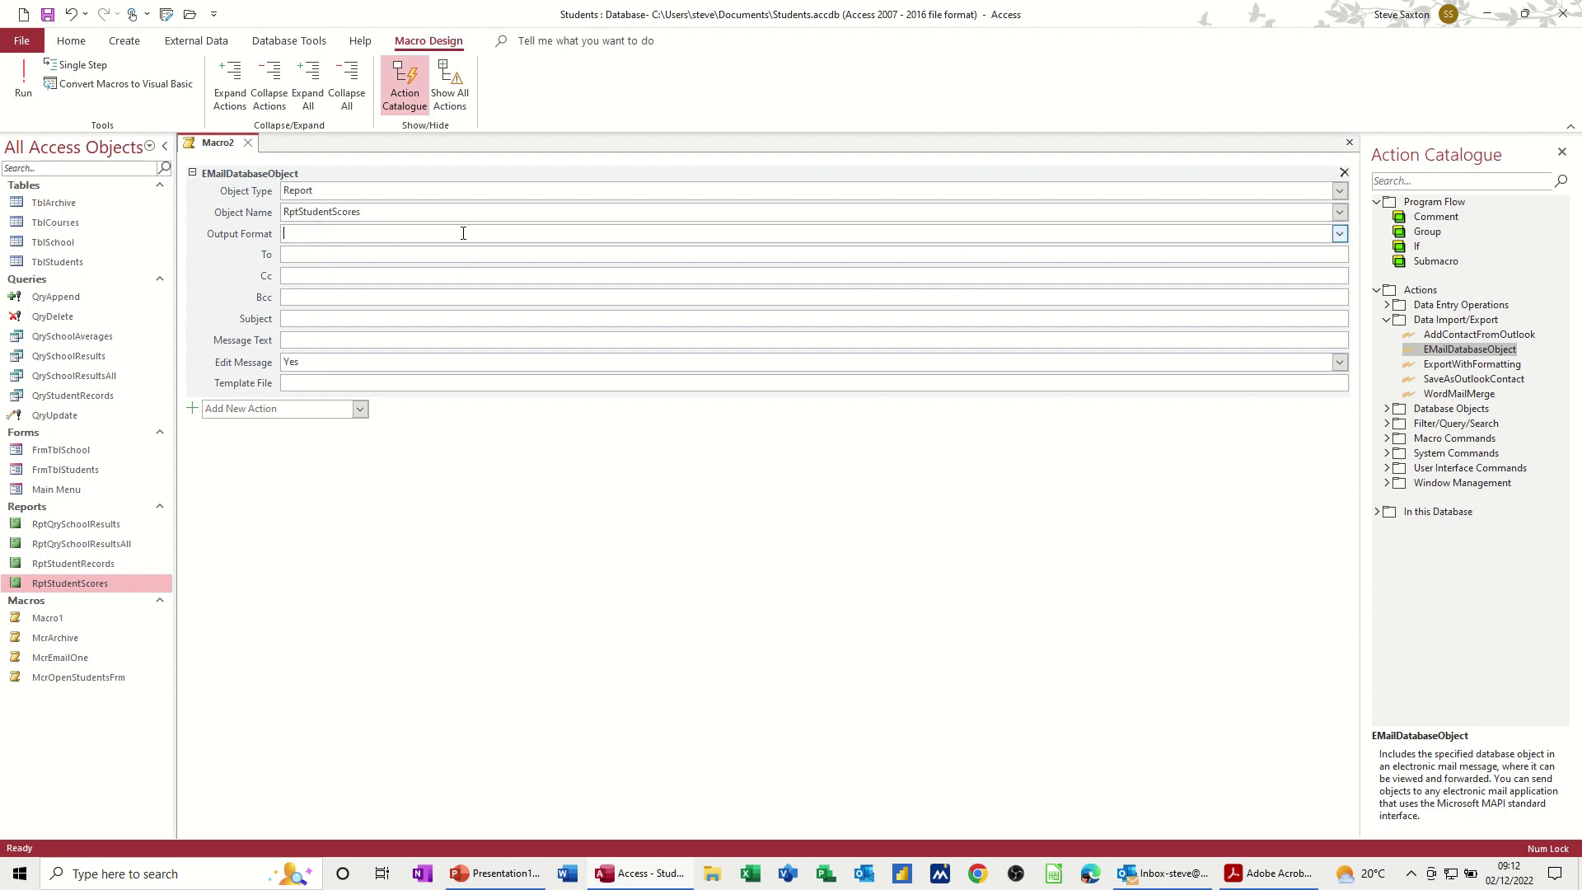
click(1339, 233)
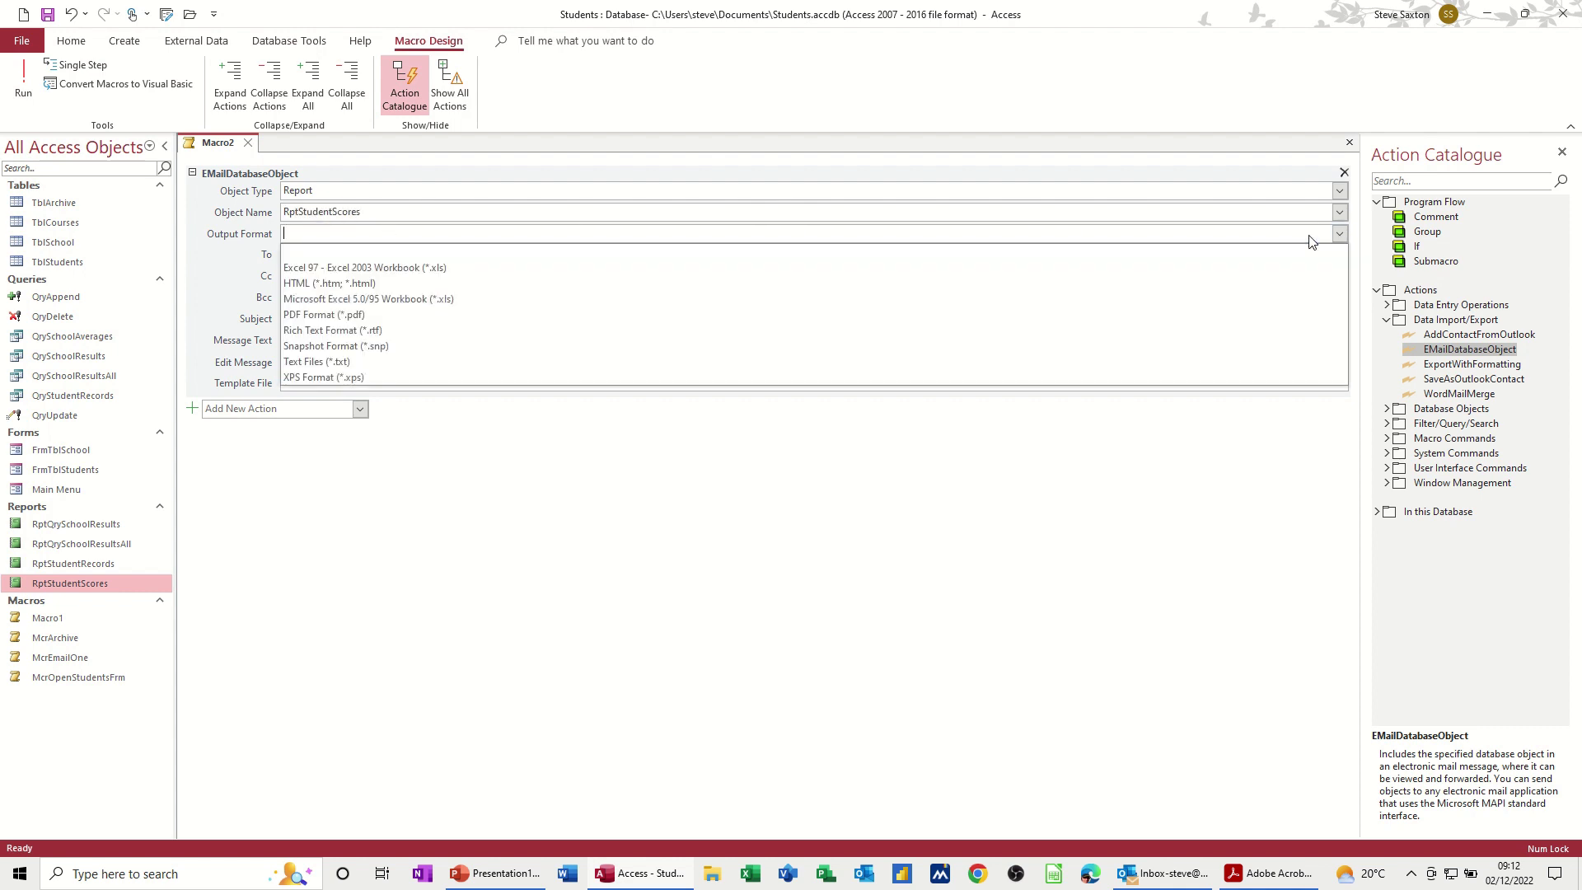
click(426, 314)
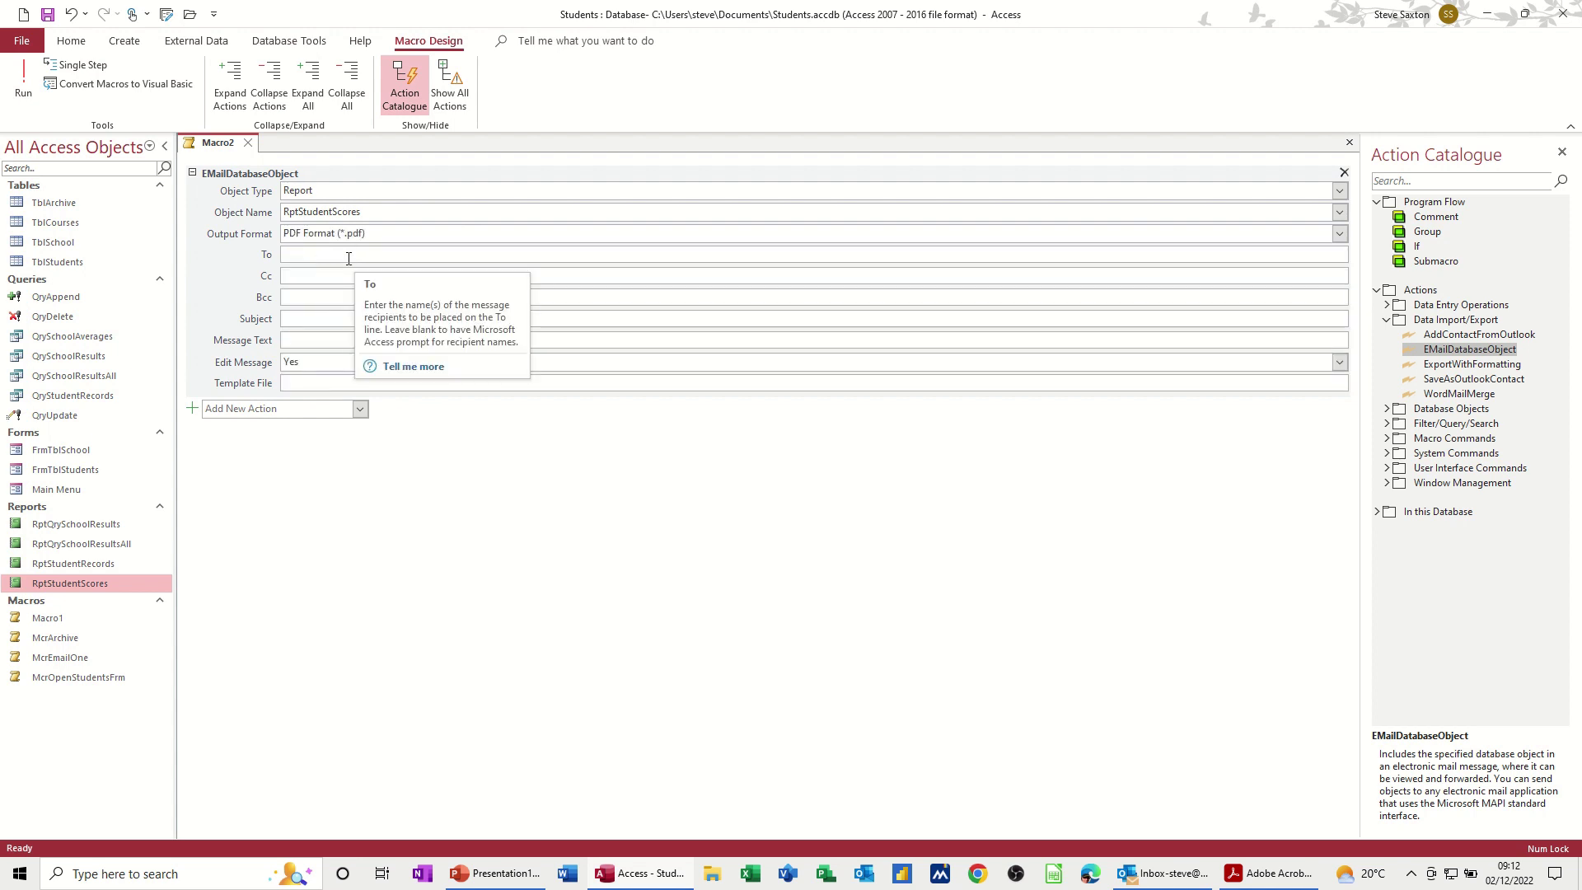
Step: Set the email subject to 'Results' and the message text to 'Here are your results'
click(324, 319)
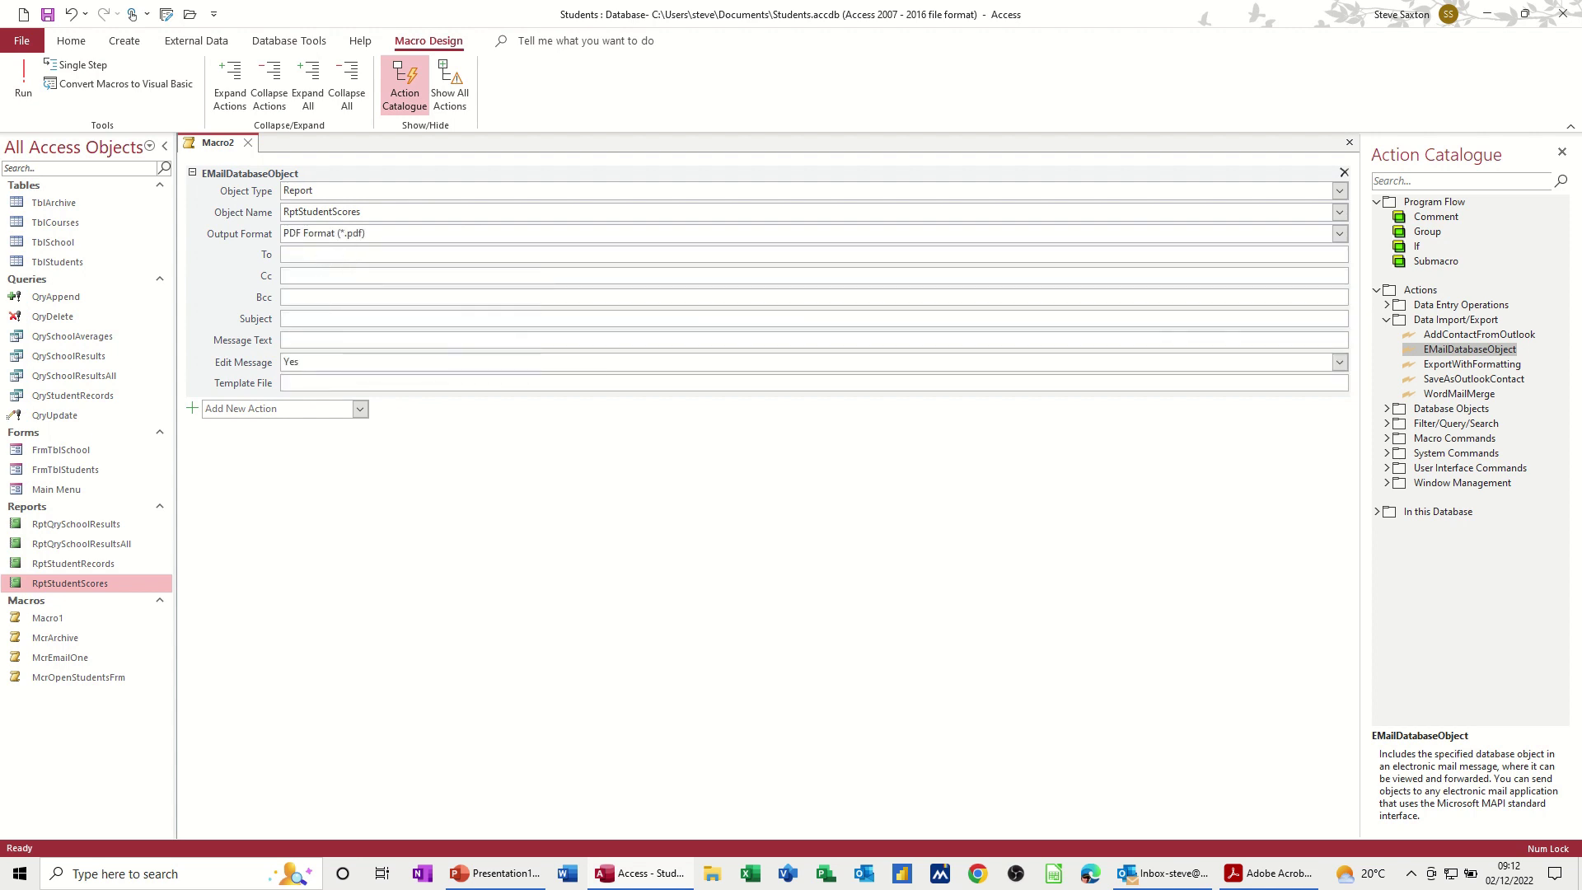
text(Scores)
key(BackSpace)
key(BackSpace)
key(BackSpace)
key(BackSpace)
key(BackSpace)
text(Re)
text(Here are your Results)
click(343, 342)
key(Delete)
text(r)
Step: Save the macro as McrStudentScores
click(46, 14)
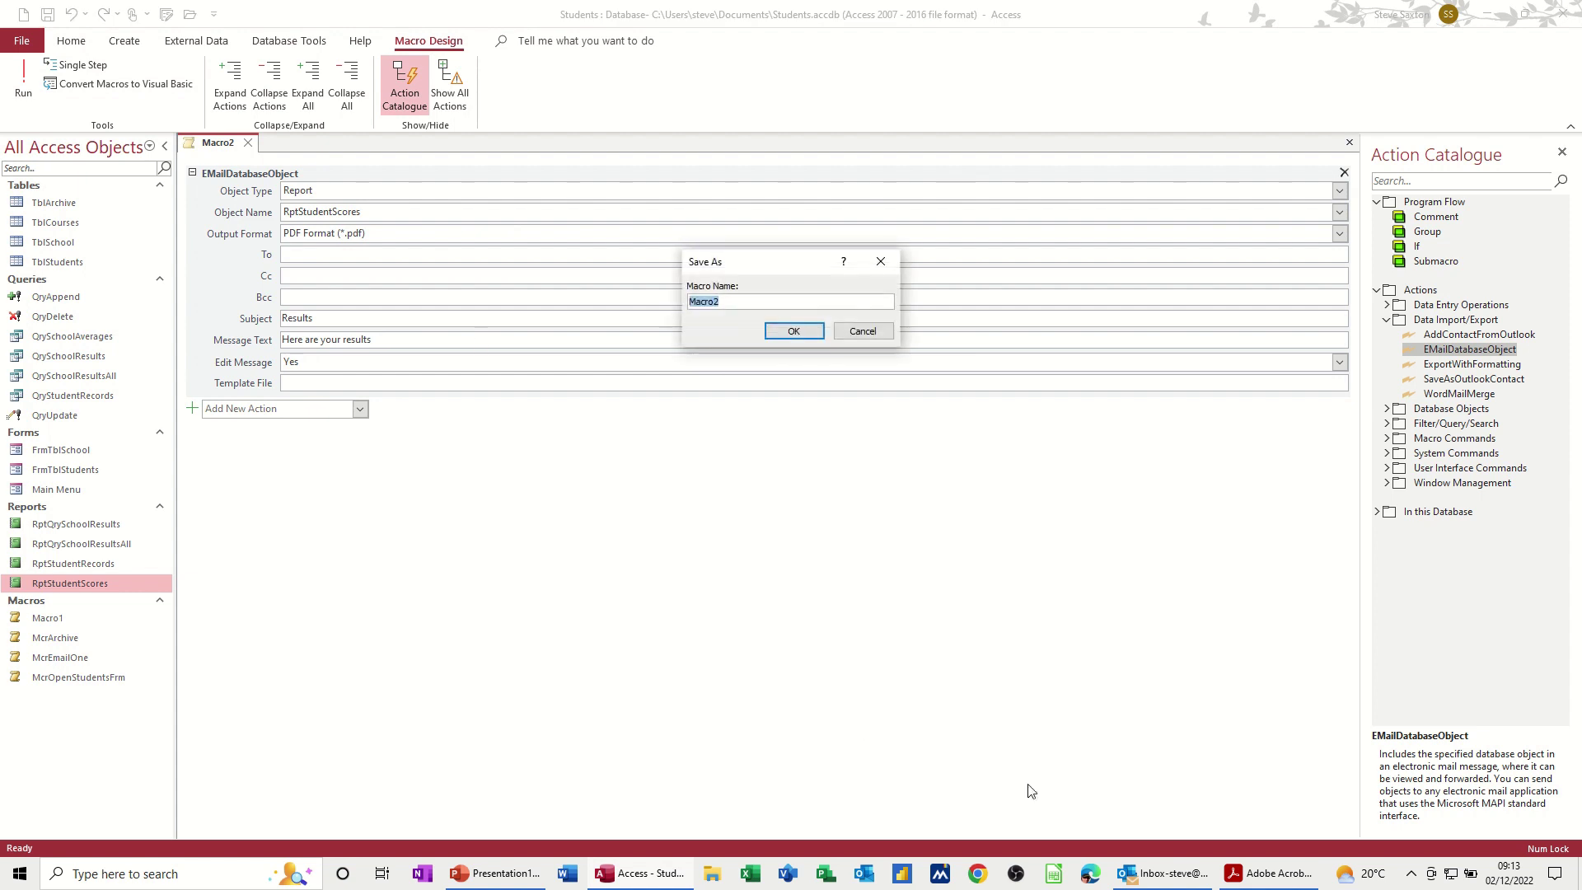
text(McrStudentsRes)
key(BackSpace)
key(BackSpace)
key(BackSpace)
key(BackSpace)
key(BackSpace)
key(BackSpace)
key(BackSpace)
text(Score)
click(794, 331)
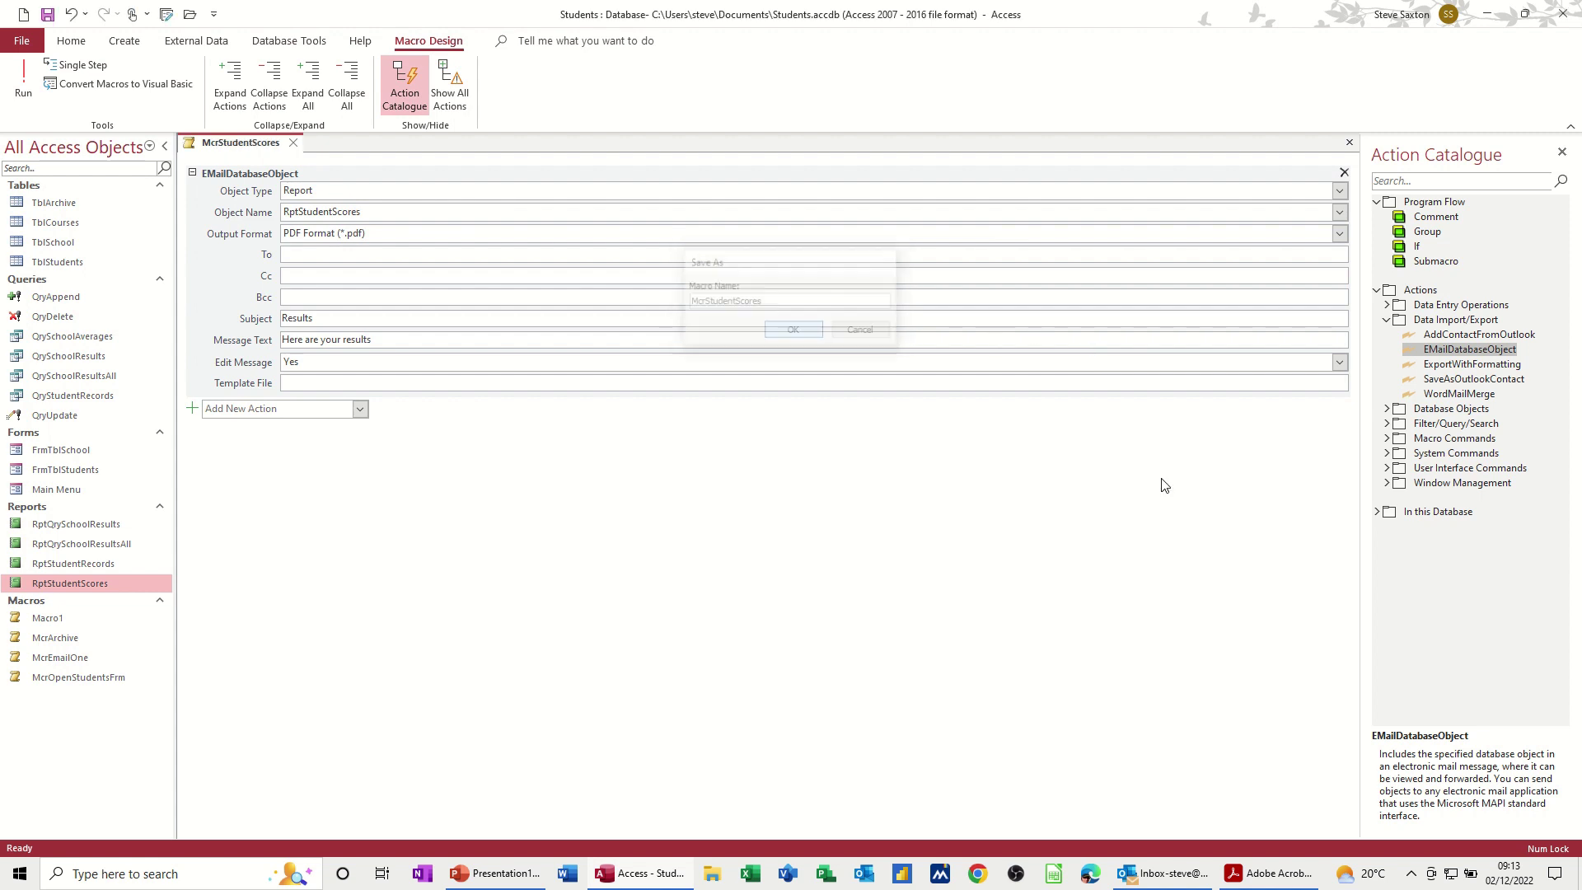
Step: Run the macro for a typed student name to generate the Outlook email
click(17, 71)
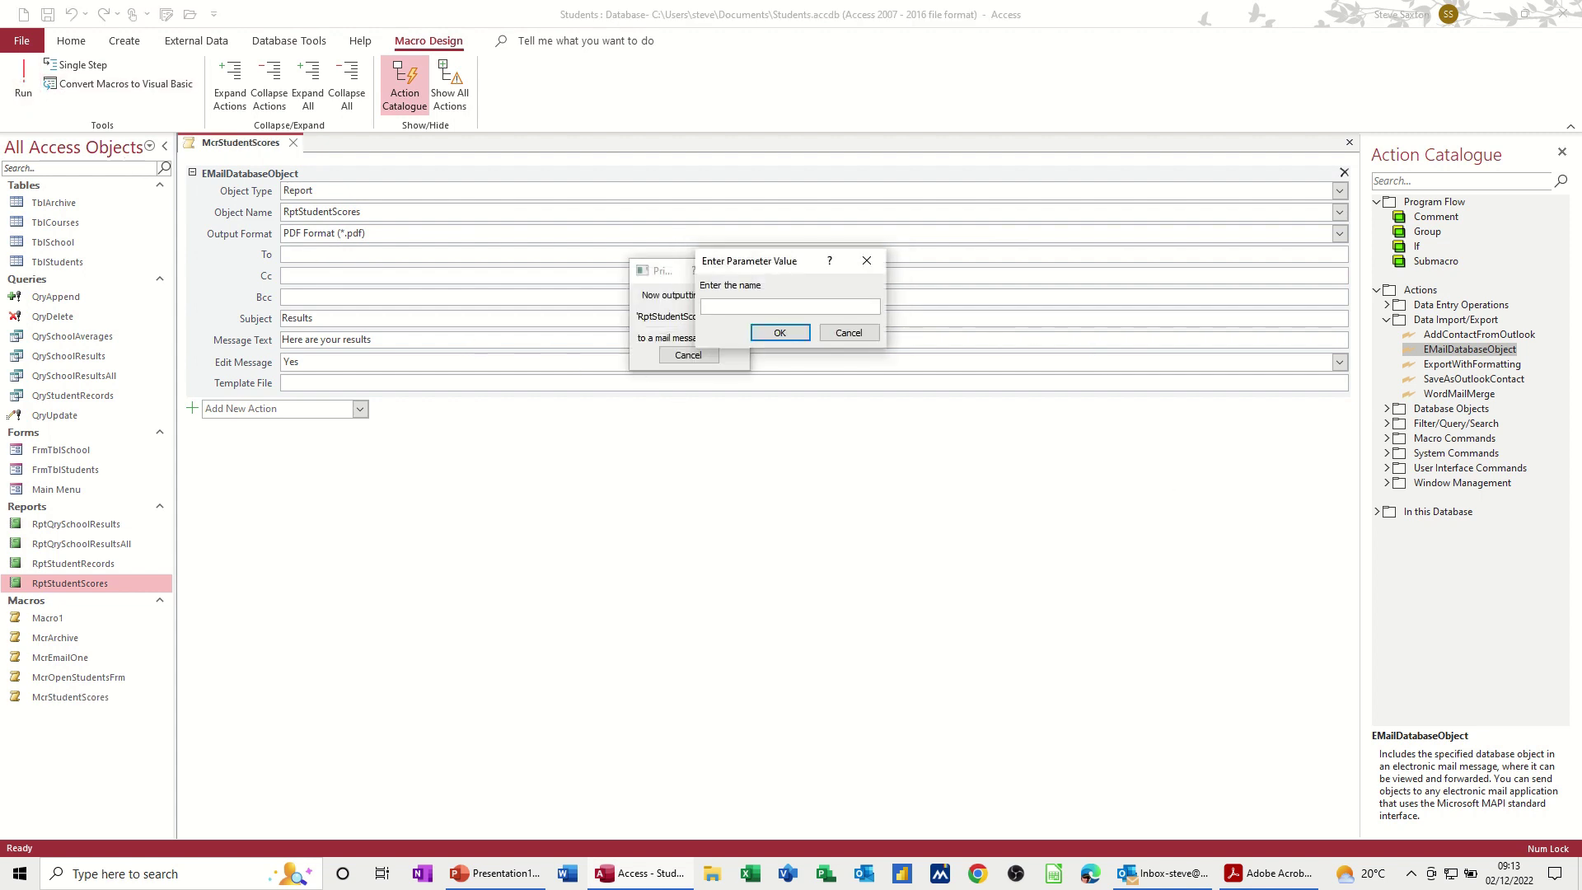
key(Return)
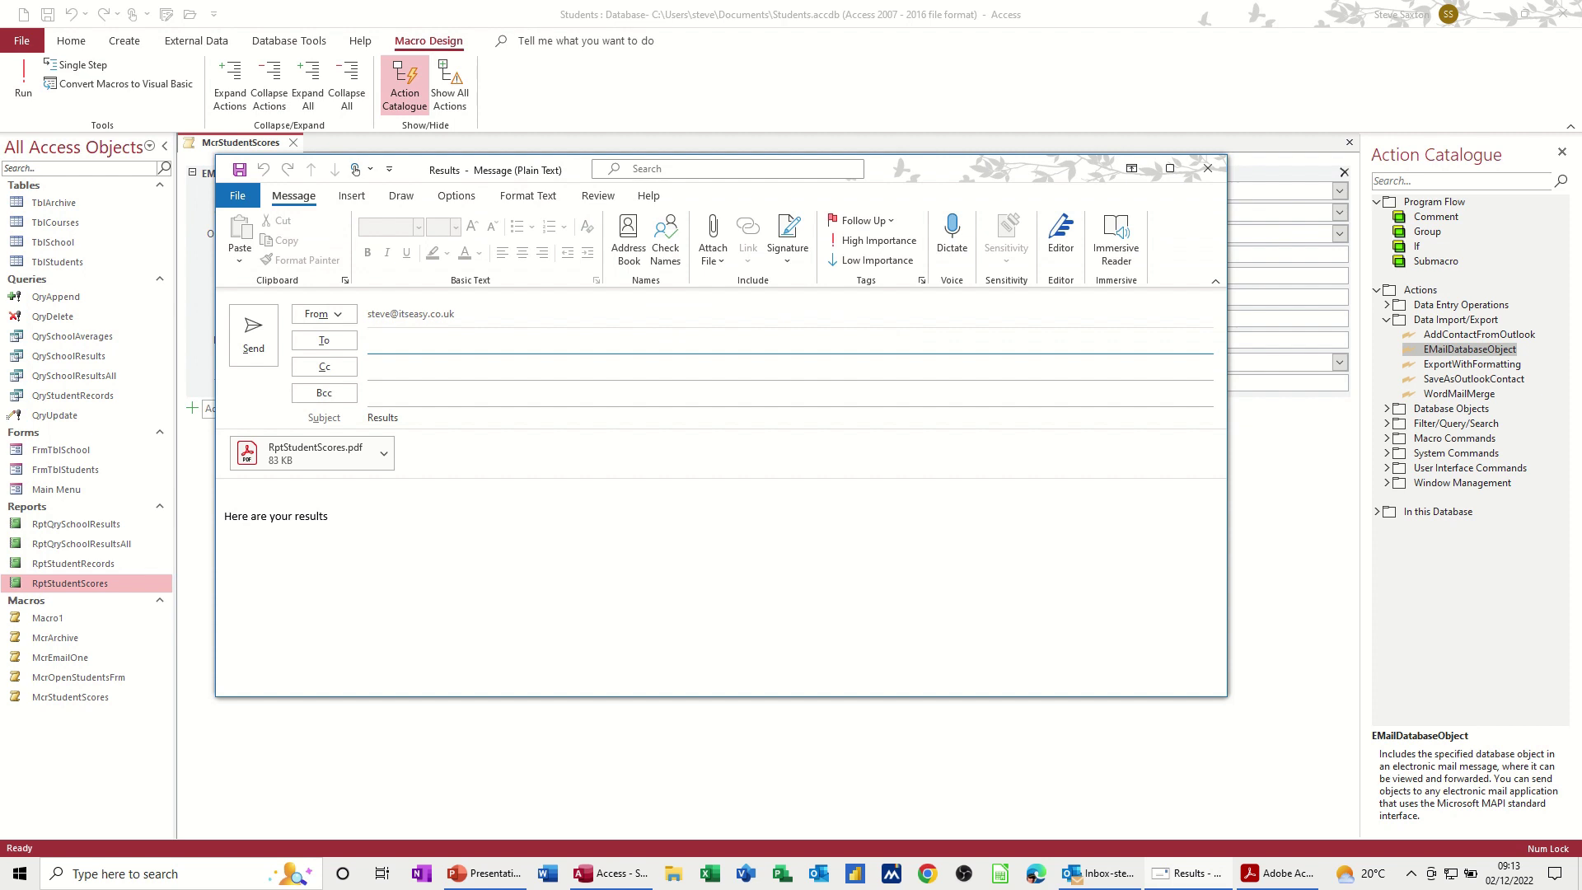
Step: Open the attached scores PDF to check it, then close the Results message unsent
double_click(299, 455)
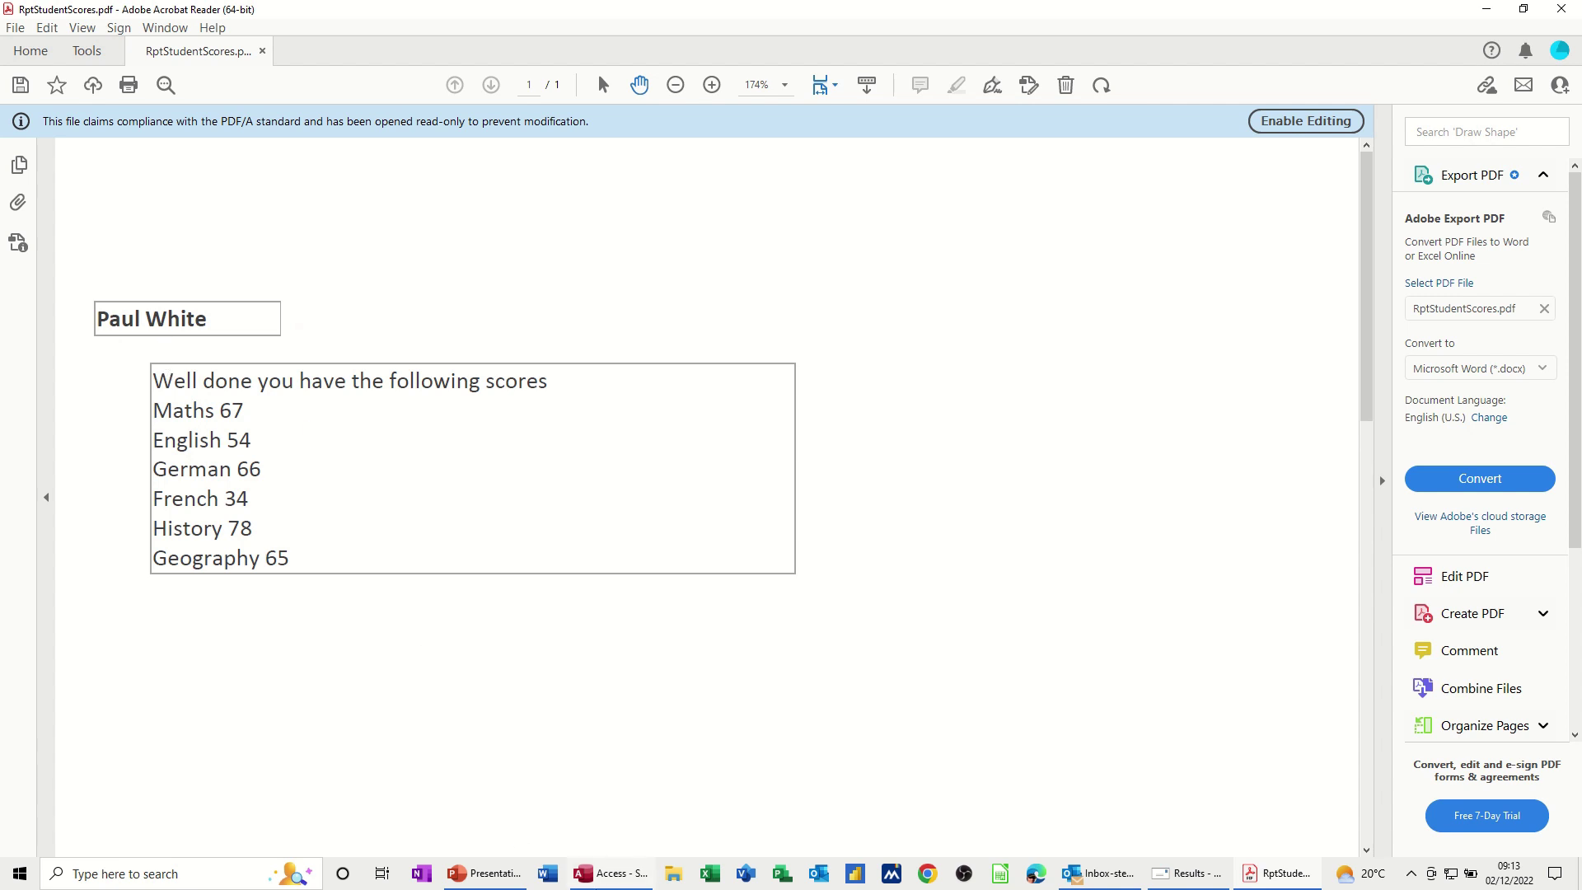
click(614, 874)
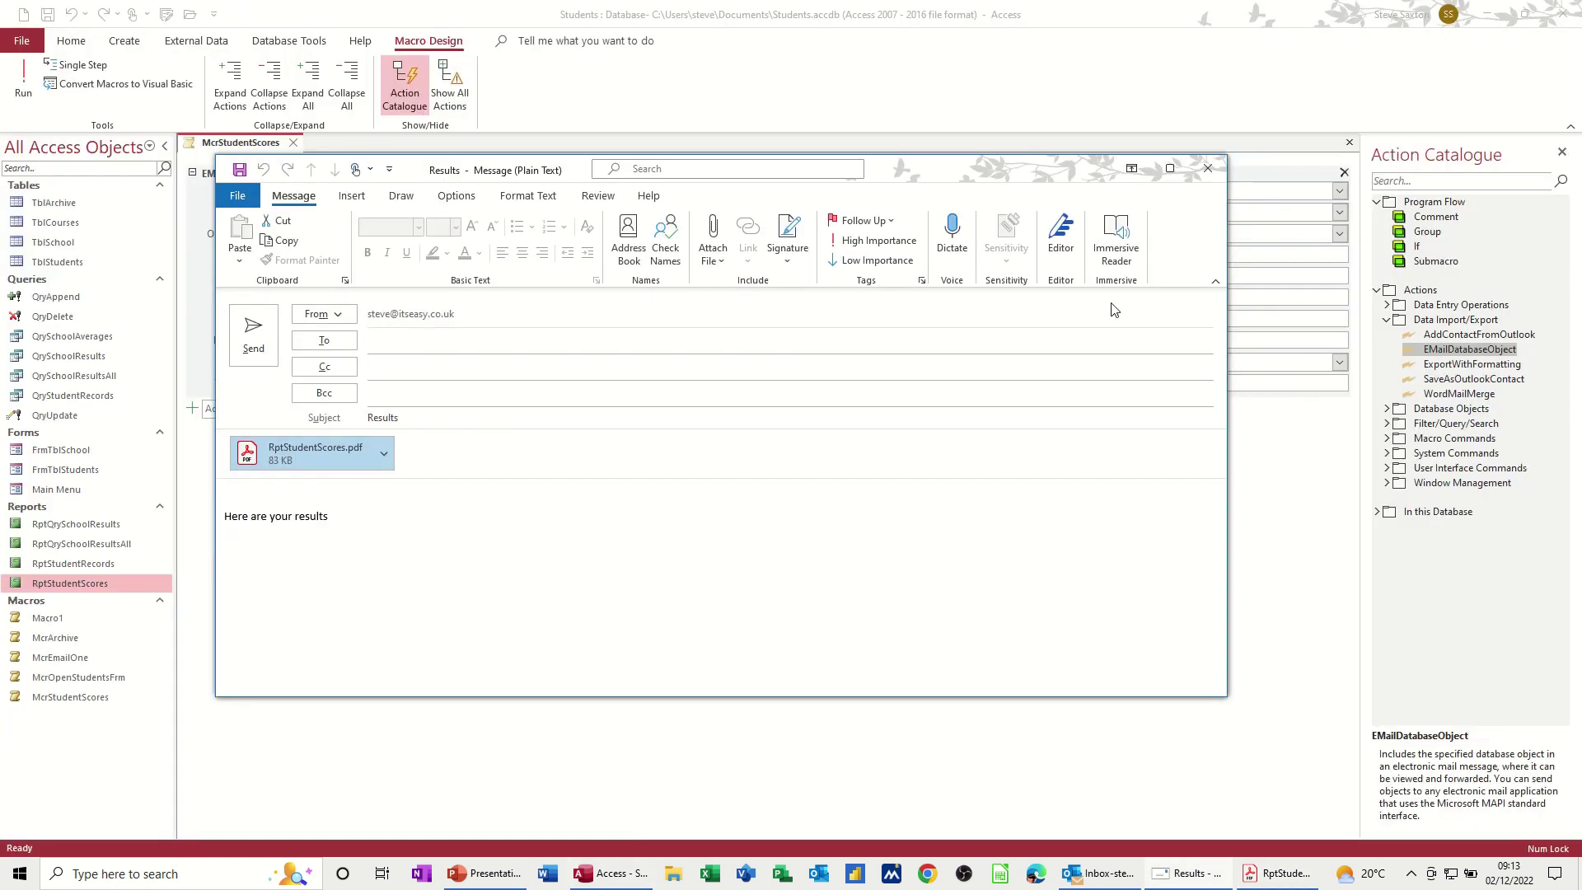
click(1208, 169)
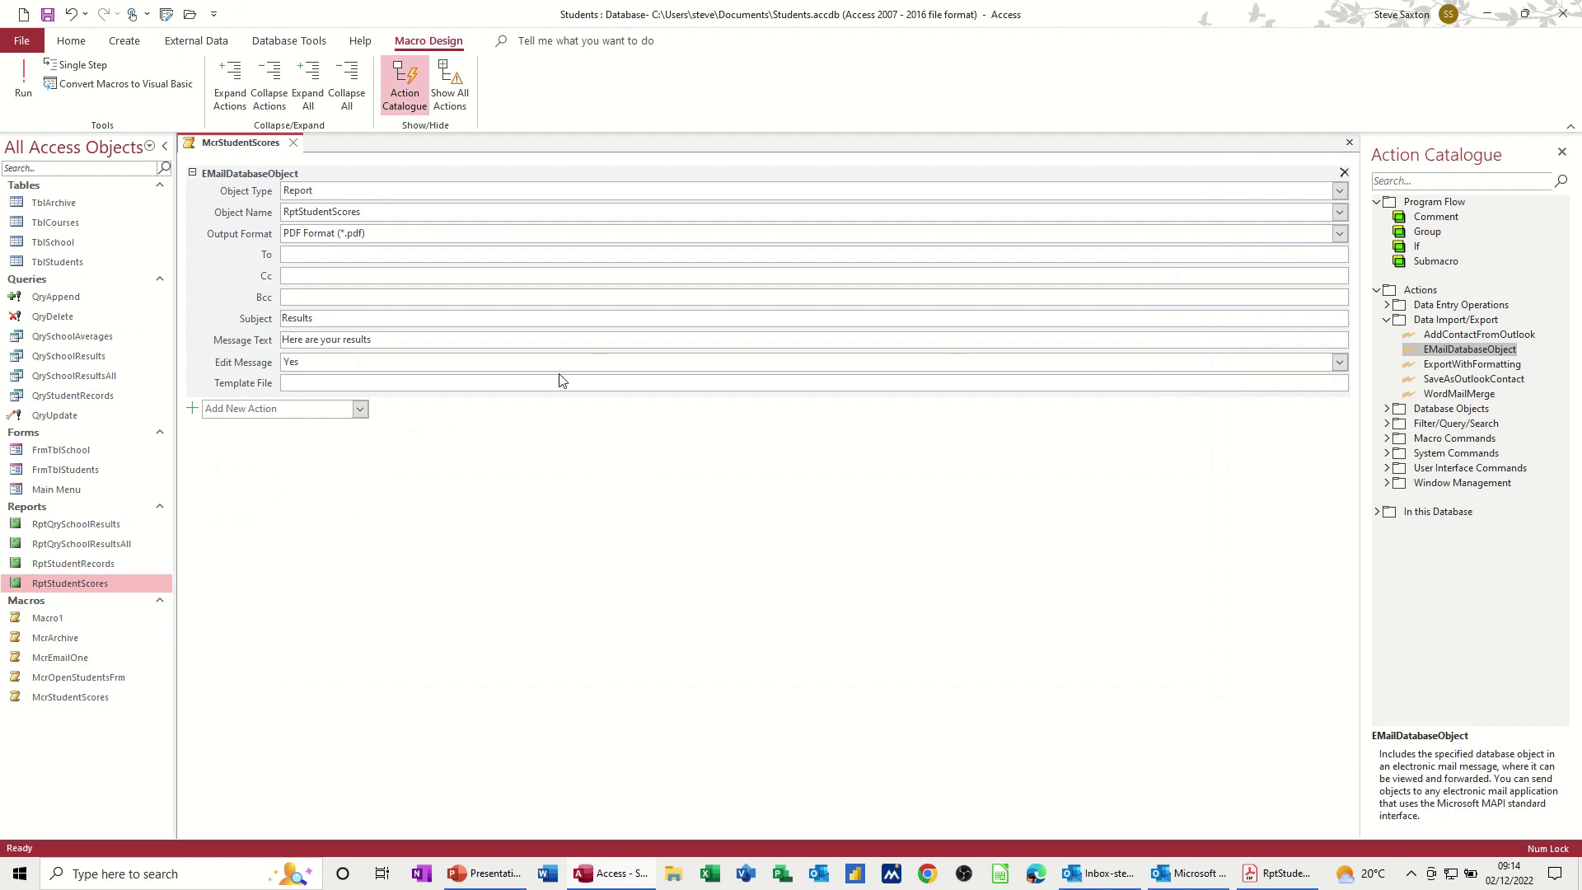
Step: Close the McrStudentScores macro tab, leaving the Students database with no object open
click(293, 143)
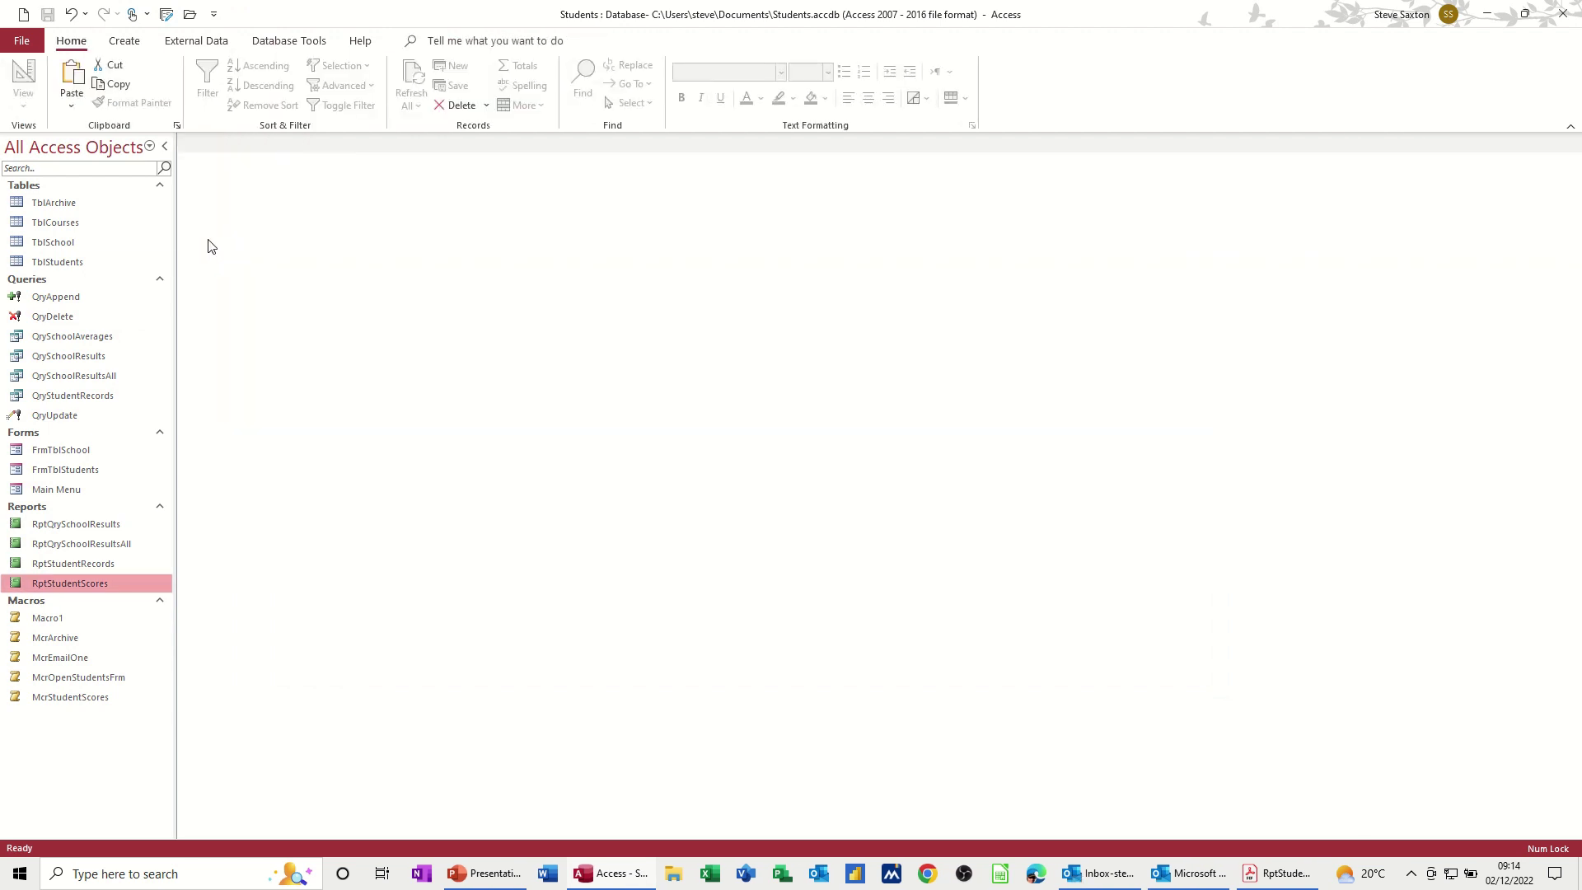